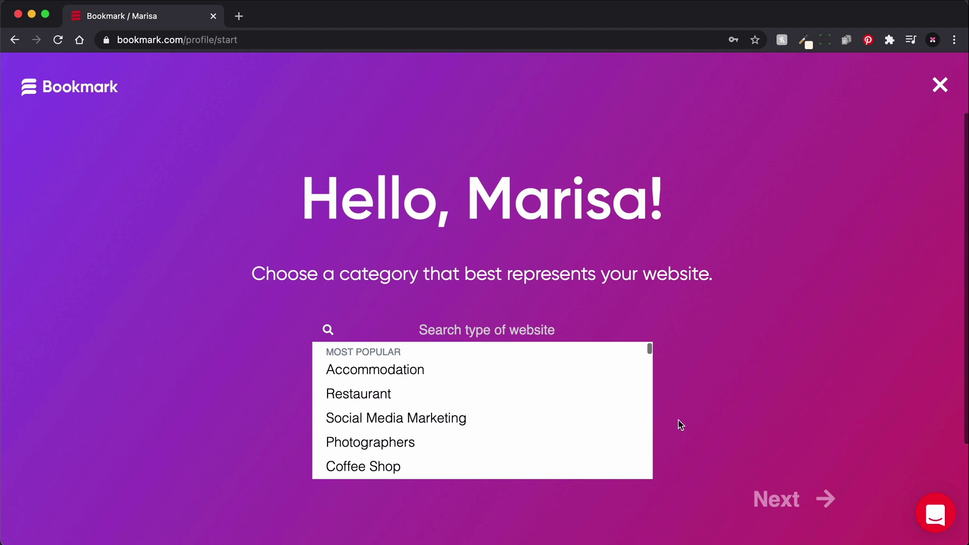
Search the website categories for "design" and choose Web Design & Hosting Services
{"action": "scroll", "coordinate": [612, 428], "scroll_direction": "down", "scroll_amount": 10}
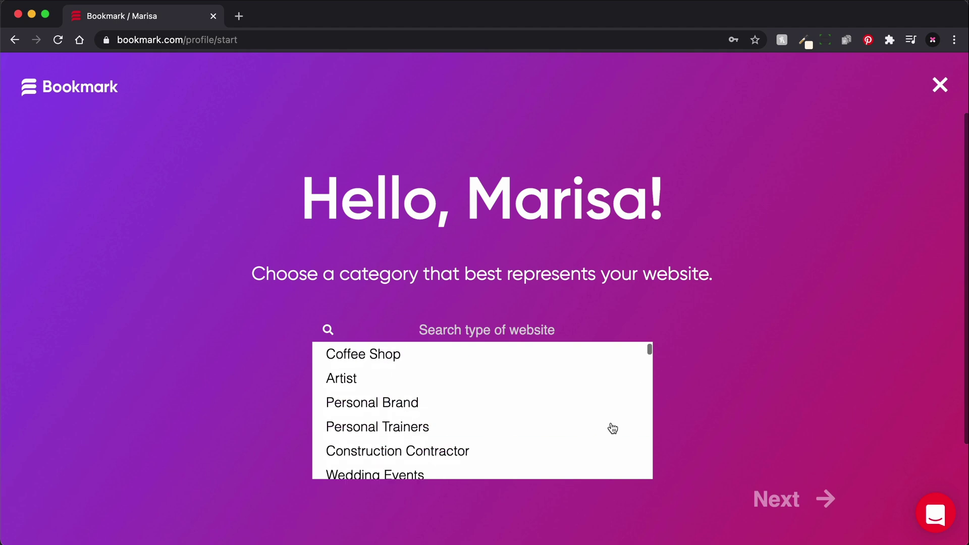
{"action": "scroll", "coordinate": [612, 428], "scroll_direction": "down", "scroll_amount": 3}
{"action": "type", "text": "design"}
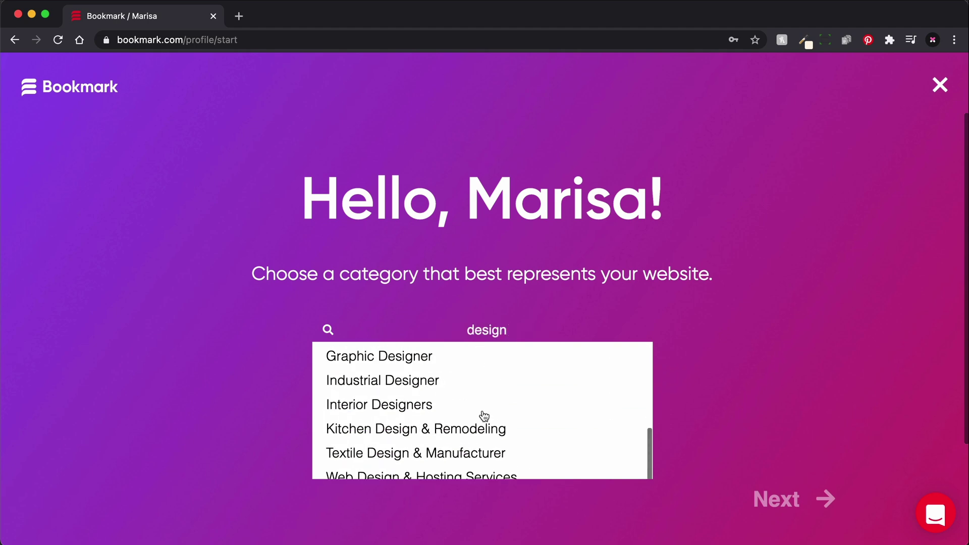
{"action": "scroll", "coordinate": [411, 464], "scroll_direction": "down", "scroll_amount": 2}
{"action": "left_click", "coordinate": [412, 464]}
Continue with the chosen category and name the website "xo pixel"
{"action": "left_click", "coordinate": [775, 498]}
{"action": "type", "text": "xo pixel"}
{"action": "left_click", "coordinate": [775, 500]}
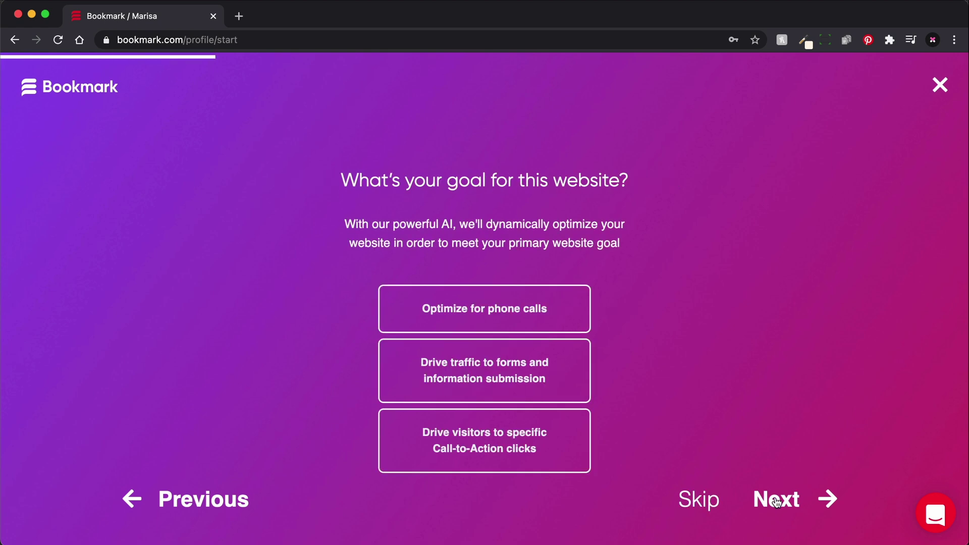
Choose driving visitors to specific Call-to-Action clicks as the site goal and add the Custom Blog feature
{"action": "left_click", "coordinate": [565, 452]}
{"action": "left_click", "coordinate": [777, 500]}
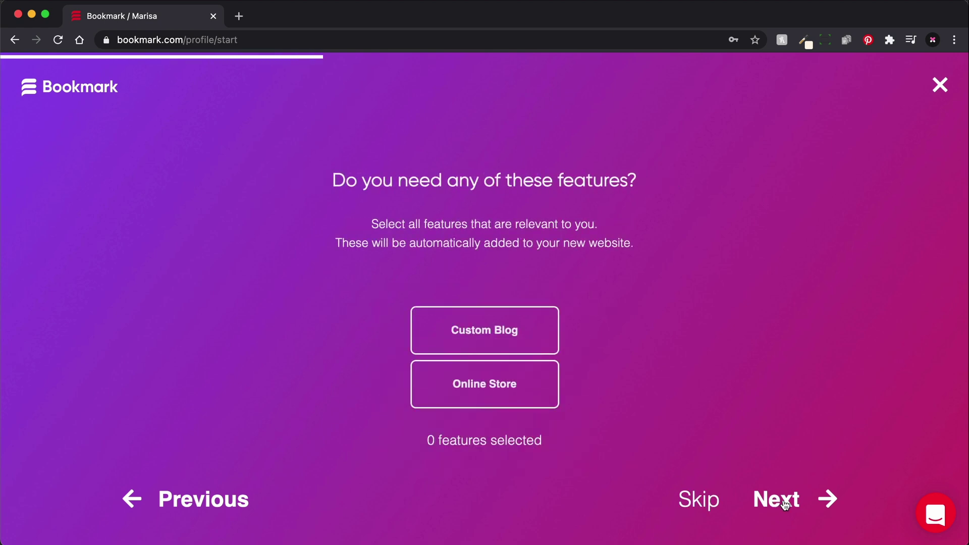
{"action": "left_click", "coordinate": [510, 341]}
{"action": "left_click", "coordinate": [790, 505]}
{"action": "left_click", "coordinate": [777, 502]}
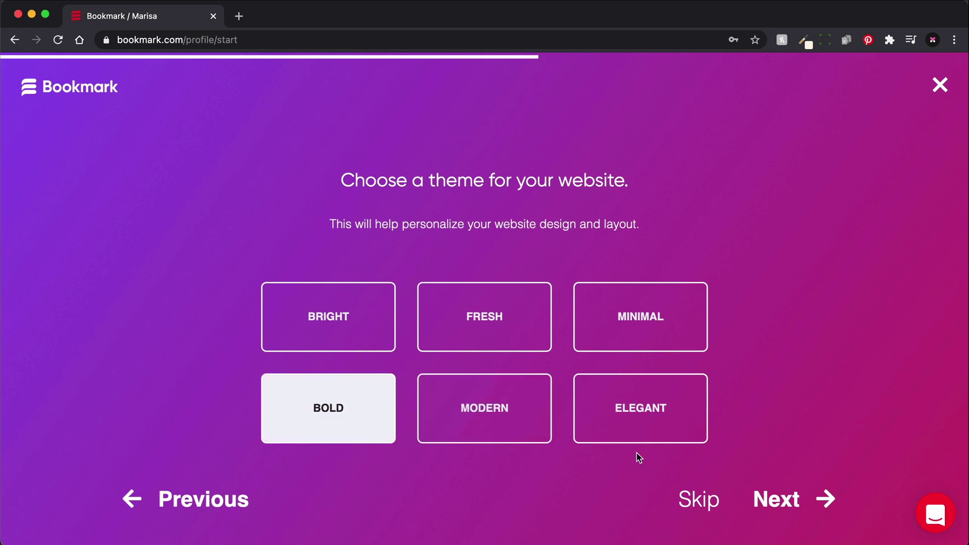
Accept the Bold theme and choose the multi-page Top Menu site structure
{"action": "left_click", "coordinate": [787, 505]}
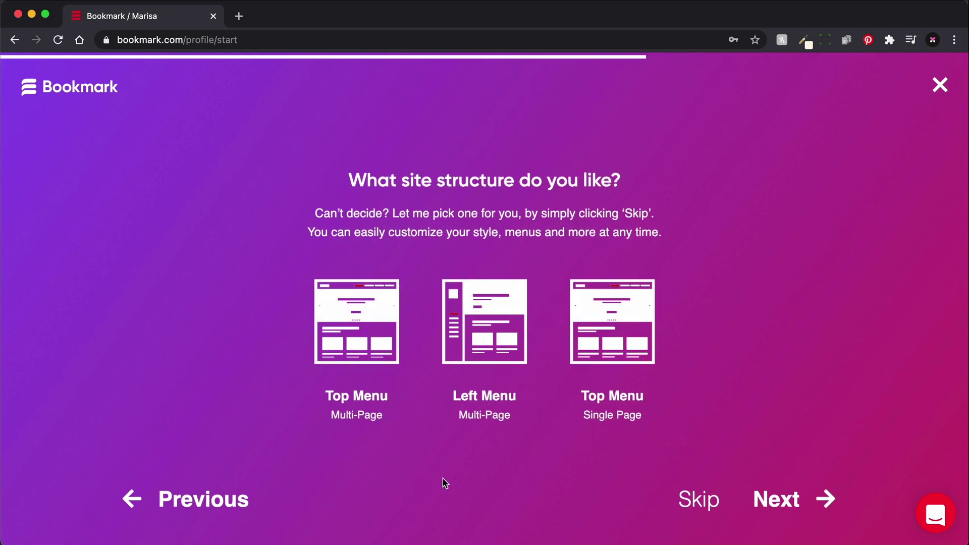
{"action": "left_click", "coordinate": [366, 349]}
{"action": "left_click", "coordinate": [795, 504]}
Pick the preferred images from the image style gallery and continue to the site generation
{"action": "scroll", "coordinate": [693, 443], "scroll_direction": "down", "scroll_amount": 1}
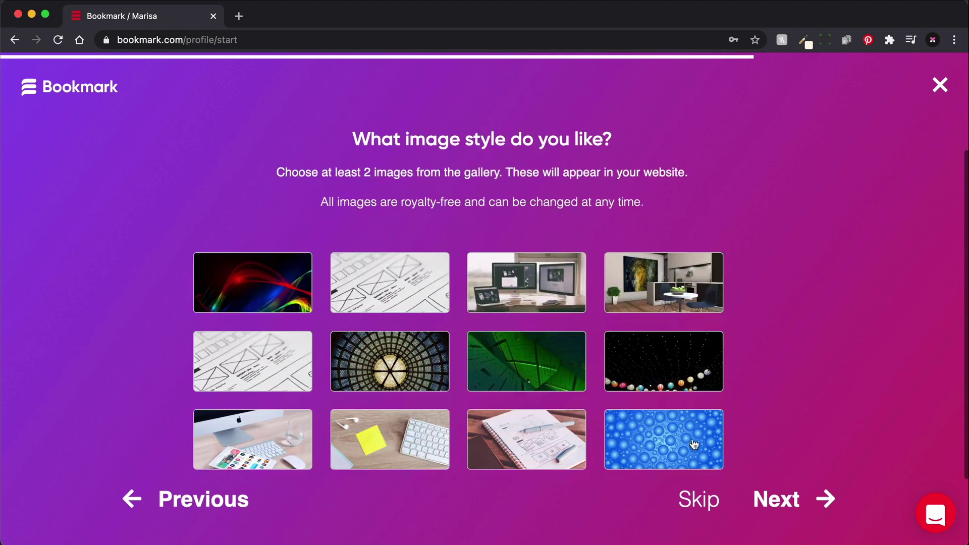
{"action": "left_click", "coordinate": [307, 386]}
{"action": "left_click", "coordinate": [780, 500]}
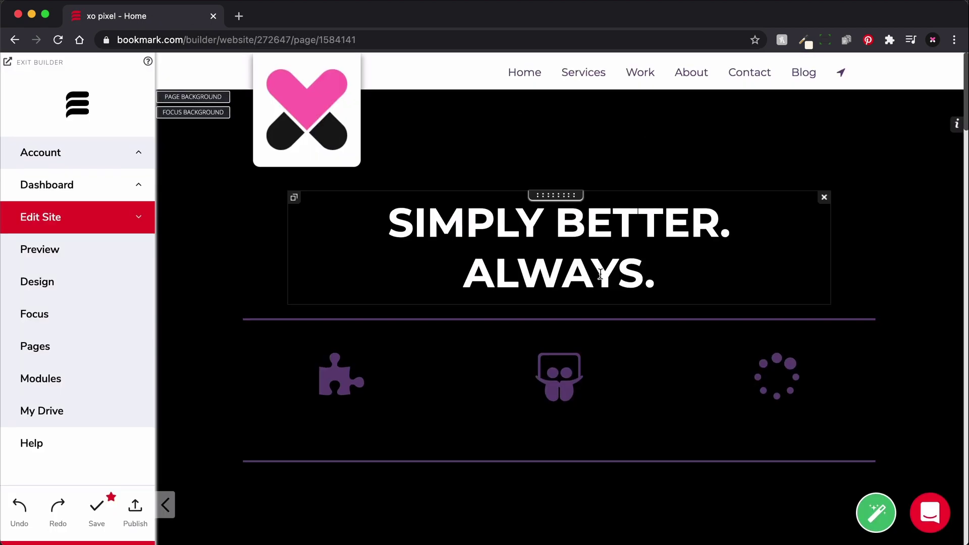
{"action": "left_click", "coordinate": [606, 257]}
{"action": "key", "text": "super+a"}
{"action": "left_click", "coordinate": [349, 376]}
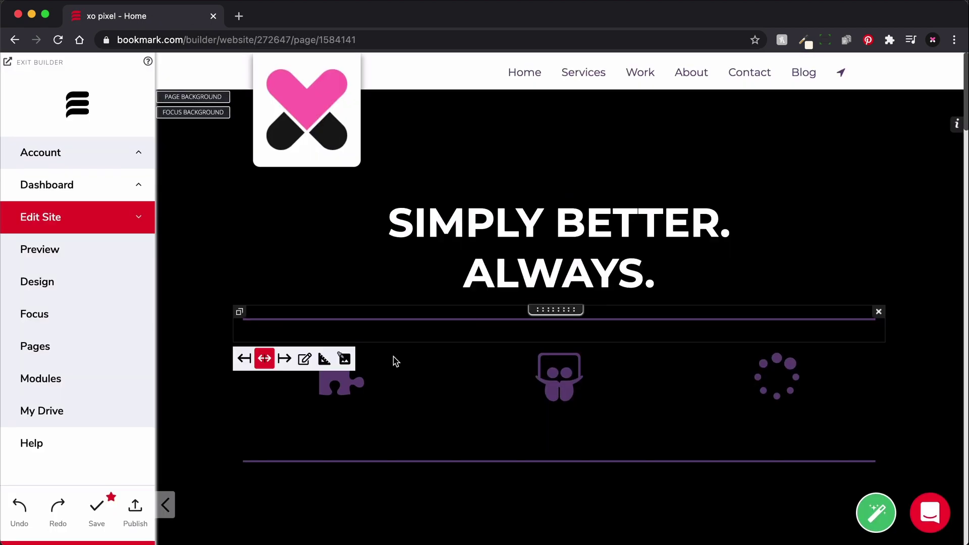
Set the text colour of the Connect, Engage and Grow labels below the icons to white
{"action": "scroll", "coordinate": [498, 378], "scroll_direction": "down", "scroll_amount": 3}
{"action": "left_click", "coordinate": [342, 288]}
{"action": "key", "text": "super+a"}
{"action": "left_click", "coordinate": [370, 317]}
{"action": "left_click", "coordinate": [247, 352]}
{"action": "double_click", "coordinate": [559, 284]}
{"action": "left_click", "coordinate": [587, 317]}
{"action": "left_click", "coordinate": [465, 352]}
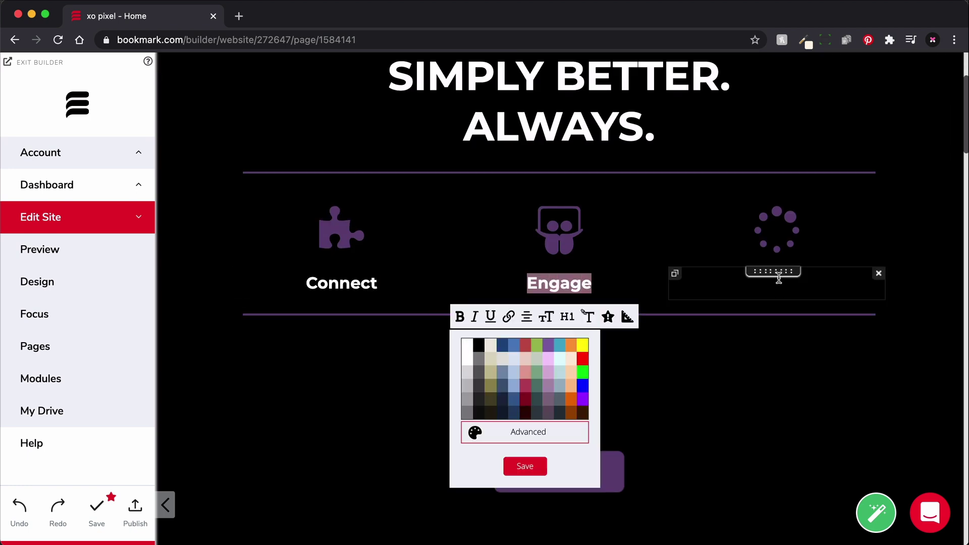
{"action": "double_click", "coordinate": [781, 283]}
{"action": "left_click", "coordinate": [804, 317]}
{"action": "left_click", "coordinate": [682, 351]}
Recolour the three icons above the Connect, Engage and Grow labels white
{"action": "left_click", "coordinate": [342, 242]}
{"action": "double_click", "coordinate": [558, 241]}
{"action": "left_click", "coordinate": [545, 284]}
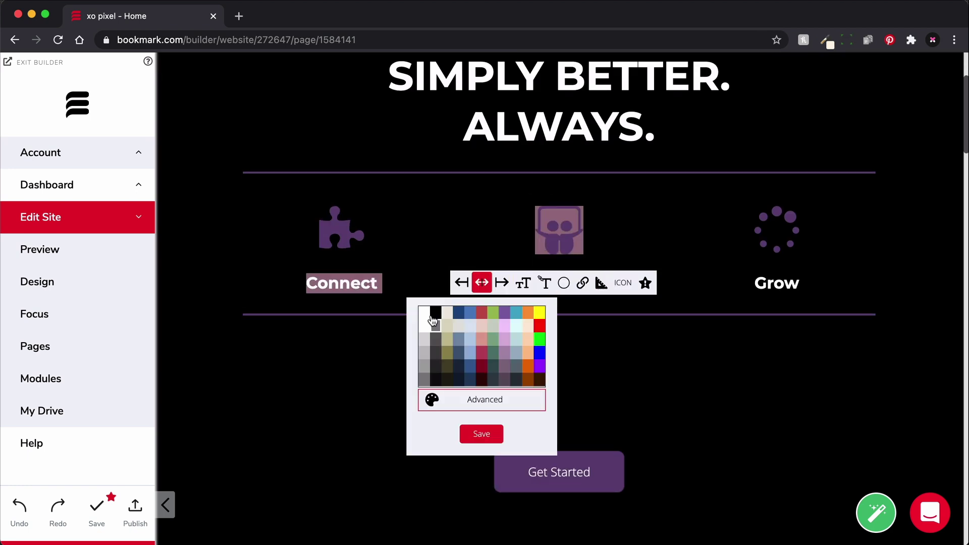
{"action": "left_click", "coordinate": [425, 314]}
{"action": "left_click", "coordinate": [340, 240]}
{"action": "left_click", "coordinate": [327, 283]}
{"action": "left_click", "coordinate": [208, 315]}
{"action": "left_click", "coordinate": [776, 232]}
{"action": "left_click", "coordinate": [762, 284]}
{"action": "left_click", "coordinate": [644, 313]}
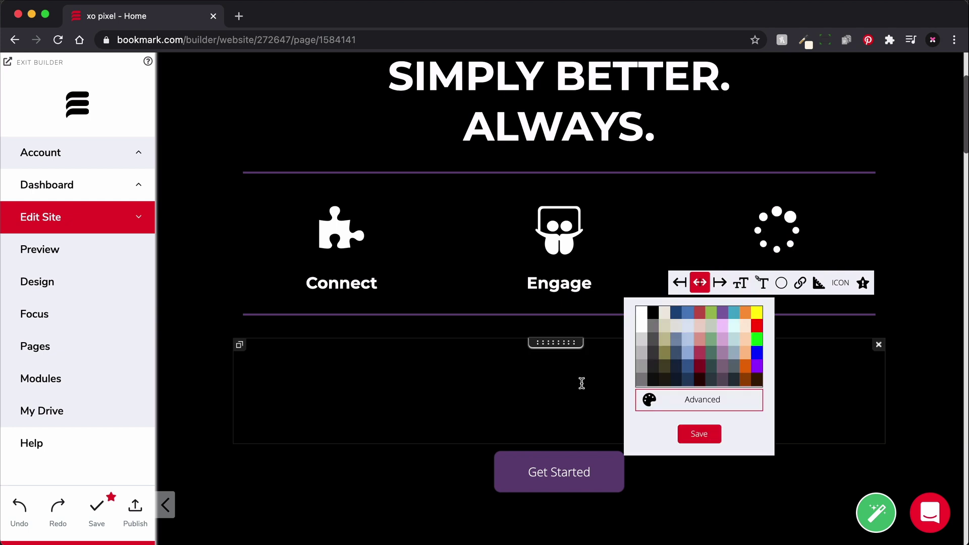
Set the text colour of the paragraph above the Get Started button to white
{"action": "triple_click", "coordinate": [580, 384]}
{"action": "left_click", "coordinate": [411, 460]}
{"action": "left_click", "coordinate": [289, 167]}
{"action": "left_click", "coordinate": [389, 484]}
Review the remaining sections of the generated home page below the Get Started button
{"action": "scroll", "coordinate": [389, 486], "scroll_direction": "down", "scroll_amount": 5}
{"action": "left_click", "coordinate": [536, 313]}
{"action": "key", "text": "super+a"}
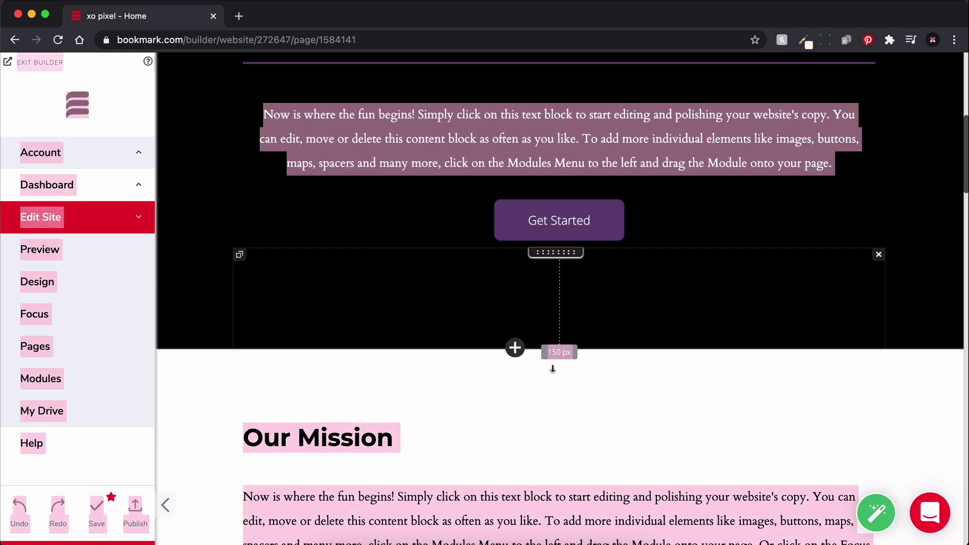
{"action": "left_click", "coordinate": [549, 440]}
{"action": "scroll", "coordinate": [550, 442], "scroll_direction": "down", "scroll_amount": 18}
{"action": "scroll", "coordinate": [550, 444], "scroll_direction": "down", "scroll_amount": 15}
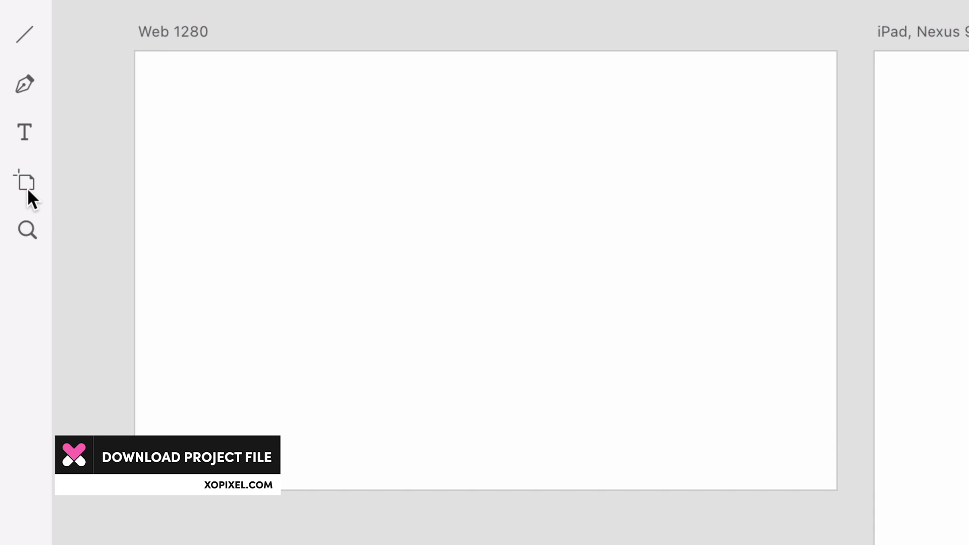
Switch to Adobe XD and show the Web 1280 artboard's 12-column layout grid with a gutter width of 40 and side margins of 96
{"action": "left_click", "coordinate": [14, 216]}
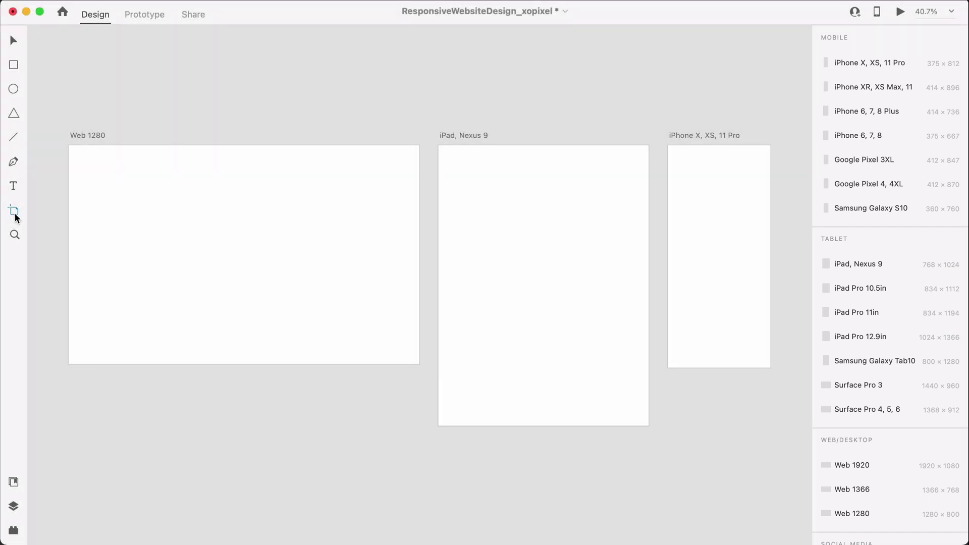
{"action": "left_click", "coordinate": [827, 422]}
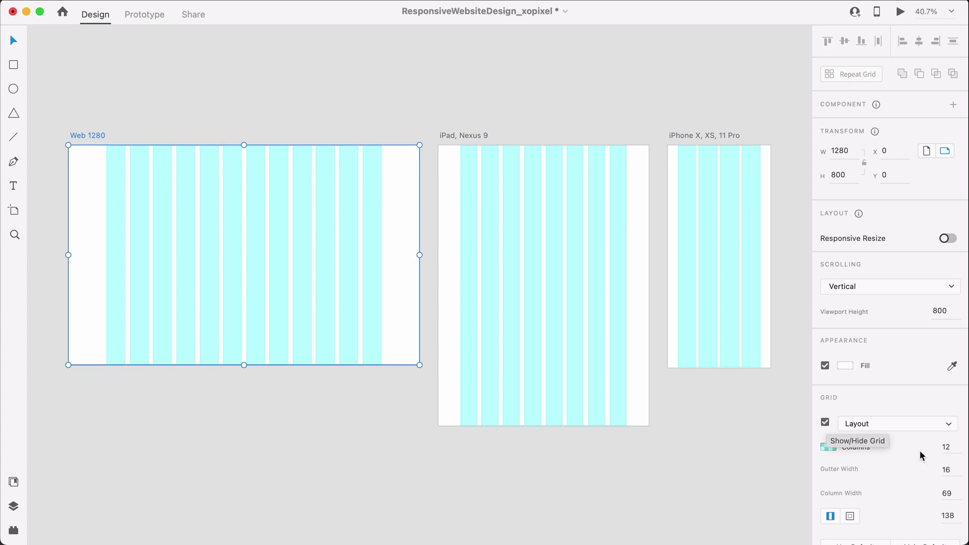
{"action": "left_click", "coordinate": [949, 470]}
{"action": "type", "text": "40"}
{"action": "key", "text": "Return"}
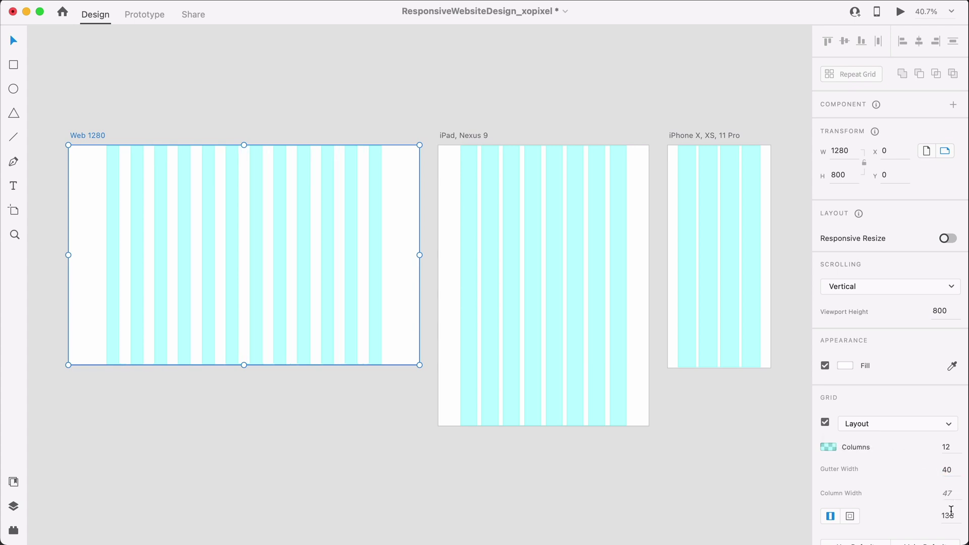
{"action": "left_click", "coordinate": [949, 515]}
{"action": "type", "text": "96"}
{"action": "key", "text": "Return"}
Adjust the gutter width of the iPad, Nexus 9 grid and set the iPhone X, XS, 11 Pro grid's gutter to 16
{"action": "left_click", "coordinate": [483, 144]}
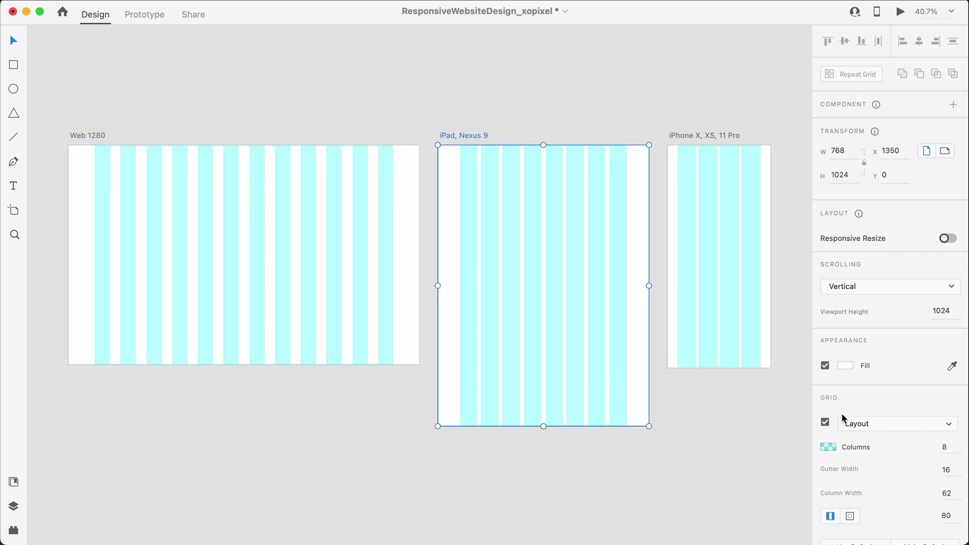
{"action": "left_click", "coordinate": [947, 469]}
{"action": "left_click", "coordinate": [689, 137]}
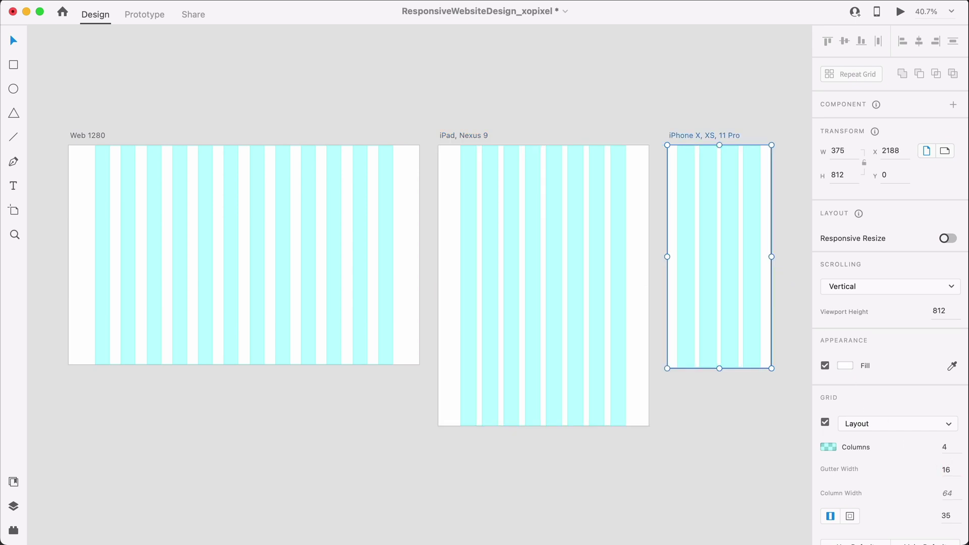
{"action": "left_click", "coordinate": [793, 468]}
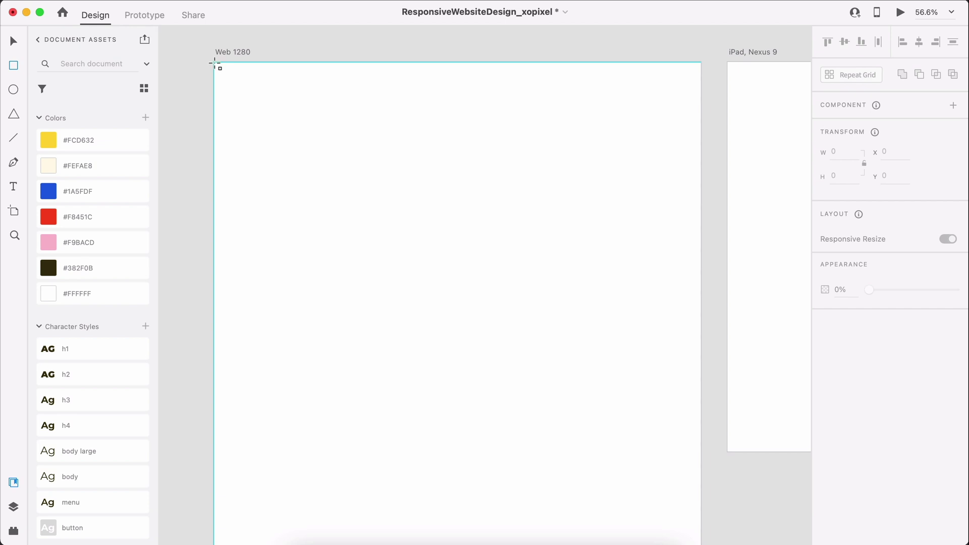
Draw a full-width header rectangle along the top edge of the Web 1280 artboard and set its height to 100
{"action": "left_click_drag", "start_coordinate": [213, 63], "coordinate": [704, 106]}
{"action": "left_click", "coordinate": [835, 173]}
{"action": "type", "text": "100"}
{"action": "key", "text": "Return"}
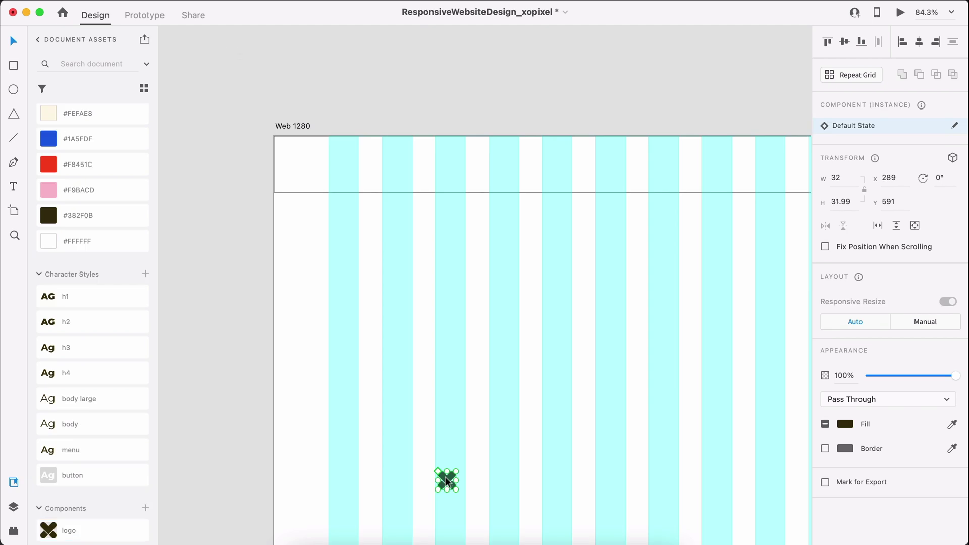
Place the logo component on the header's first grid column and add the text "Shop" beside it in the menu character style
{"action": "left_click_drag", "start_coordinate": [444, 478], "coordinate": [336, 170]}
{"action": "key", "text": "t"}
{"action": "left_click", "coordinate": [383, 161]}
{"action": "type", "text": "Shop"}
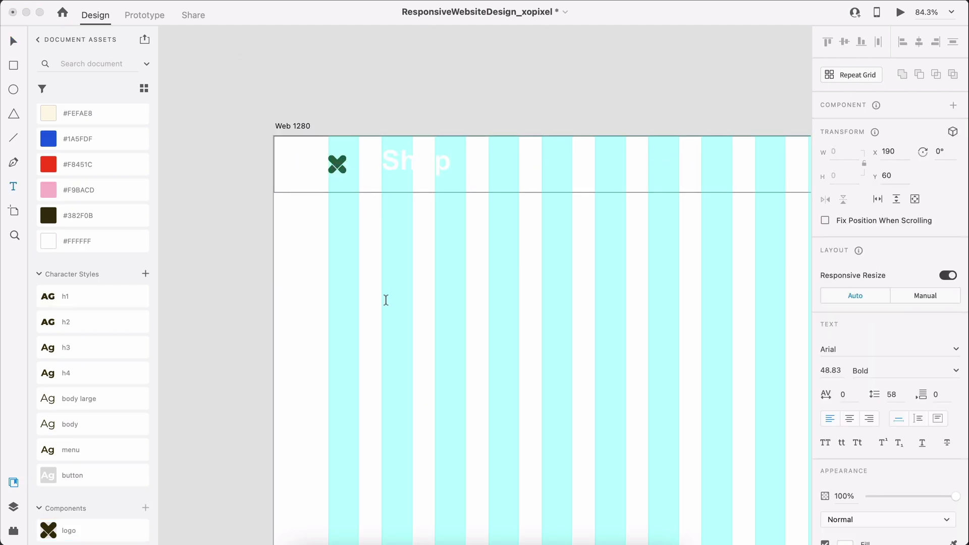
{"action": "key", "text": "Escape"}
{"action": "left_click", "coordinate": [76, 449]}
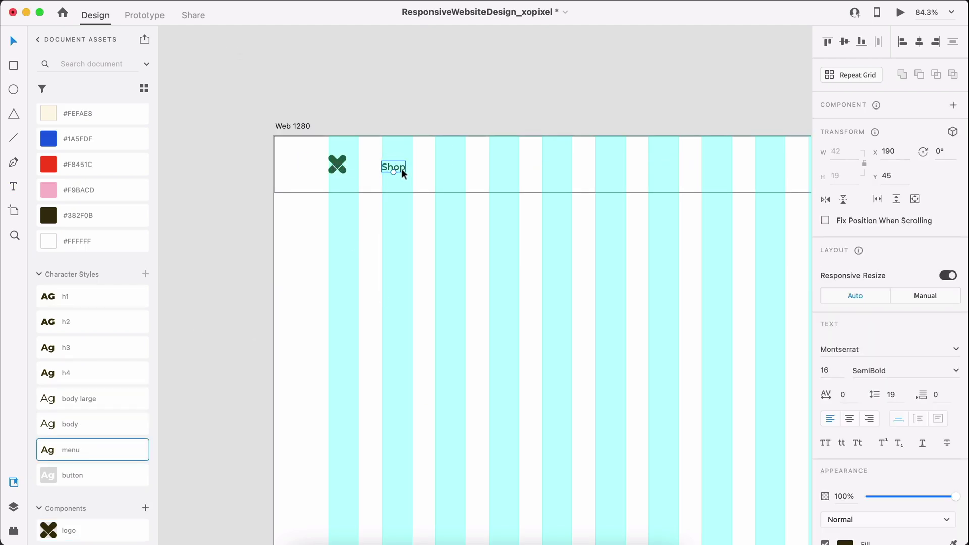
Duplicate the Shop label twice to its right and change the copies to "My Account" and "Help"
{"action": "left_click_drag", "start_coordinate": [403, 174], "coordinate": [447, 172]}
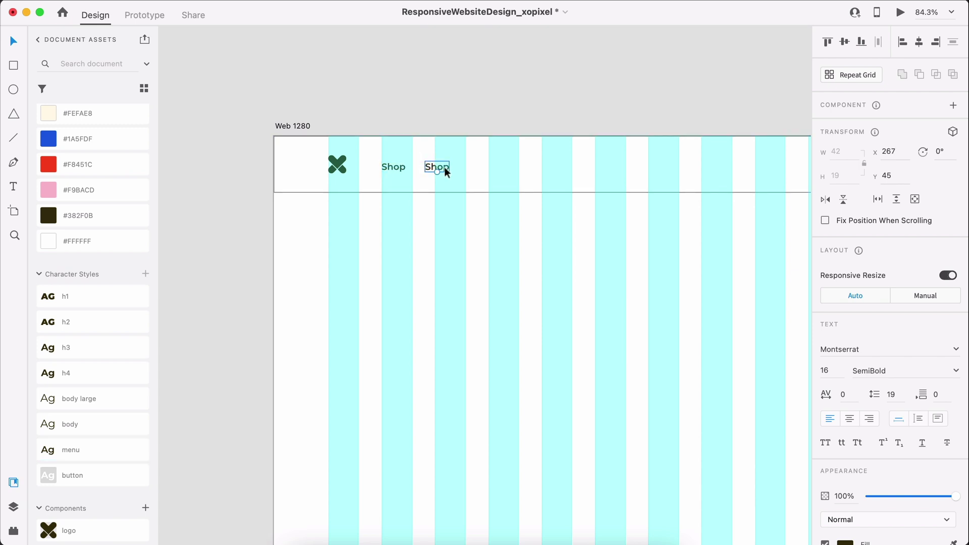
{"action": "double_click", "coordinate": [446, 171]}
{"action": "type", "text": "My Account"}
{"action": "key", "text": "Escape"}
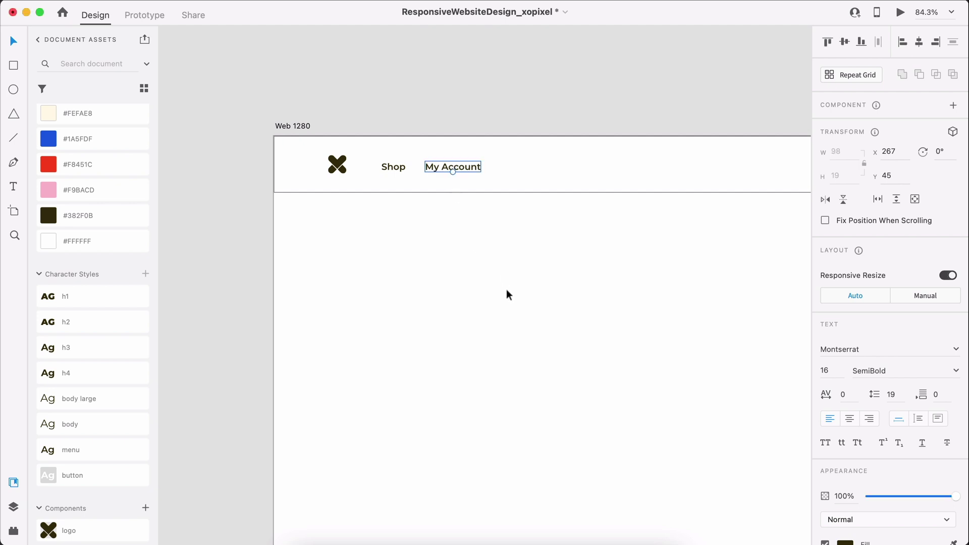
{"action": "left_click_drag", "start_coordinate": [475, 169], "coordinate": [540, 167]}
{"action": "double_click", "coordinate": [540, 166]}
{"action": "type", "text": "Help"}
{"action": "key", "text": "Escape"}
Group the Shop, My Account and Help labels and stack them horizontally with 40 px spacing
{"action": "left_click", "coordinate": [461, 171], "text": "shift"}
{"action": "left_click", "coordinate": [395, 169], "text": "shift"}
{"action": "key", "text": "super+g"}
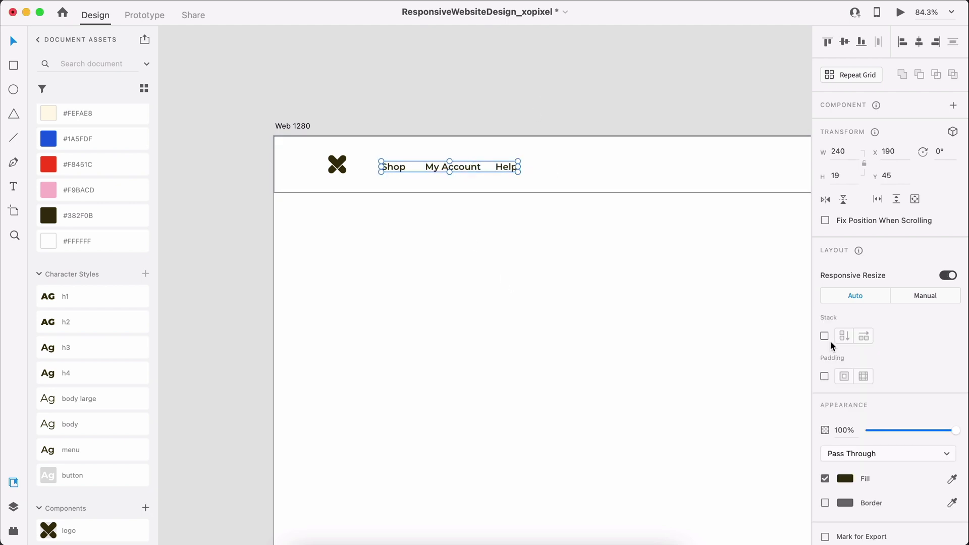
{"action": "left_click", "coordinate": [825, 336]}
{"action": "left_click", "coordinate": [902, 337]}
{"action": "type", "text": "46"}
{"action": "key", "text": "Return"}
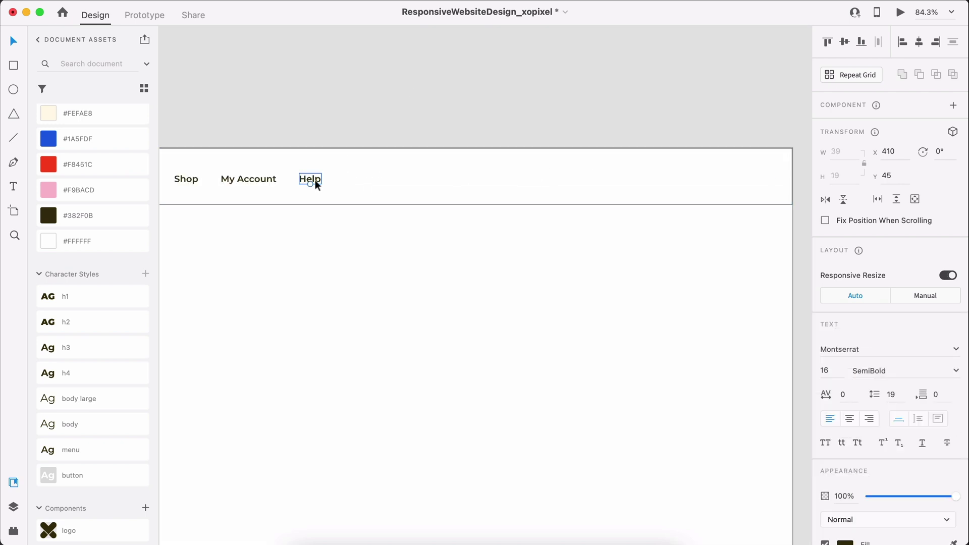
Copy the Help label toward the right end of the header and change its text to "EN/ON"
{"action": "left_click_drag", "start_coordinate": [316, 185], "coordinate": [570, 179], "text": "alt"}
{"action": "double_click", "coordinate": [574, 178]}
{"action": "type", "text": "EN/ON"}
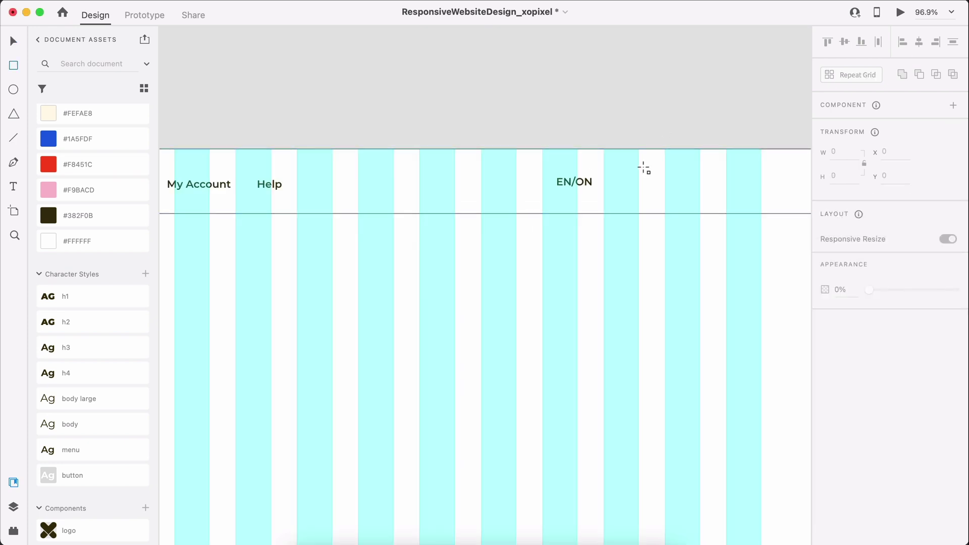
Draw a 40 by 40 square to the right of EN/ON and another square of about the same size beside it
{"action": "left_click_drag", "start_coordinate": [626, 170], "coordinate": [662, 194], "text": "shift"}
{"action": "left_click", "coordinate": [851, 157]}
{"action": "type", "text": "40"}
{"action": "key", "text": "Return"}
{"action": "left_click_drag", "start_coordinate": [665, 171], "coordinate": [690, 188]}
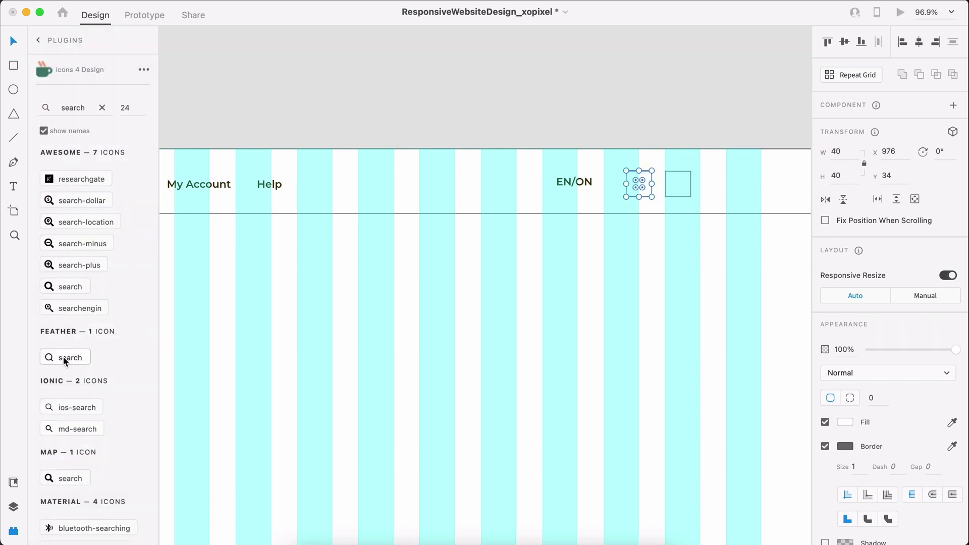
Insert the Feather search and shopping-cart icons with the Icons 4 Design plugin and centre each in its square
{"action": "left_click", "coordinate": [63, 356]}
{"action": "scroll", "coordinate": [662, 186], "scroll_direction": "up", "scroll_amount": 5}
{"action": "mouse_move", "coordinate": [607, 203]}
{"action": "left_mouse_down"}
{"action": "mouse_move", "coordinate": [601, 182]}
{"action": "mouse_move", "coordinate": [605, 198]}
{"action": "left_mouse_up"}
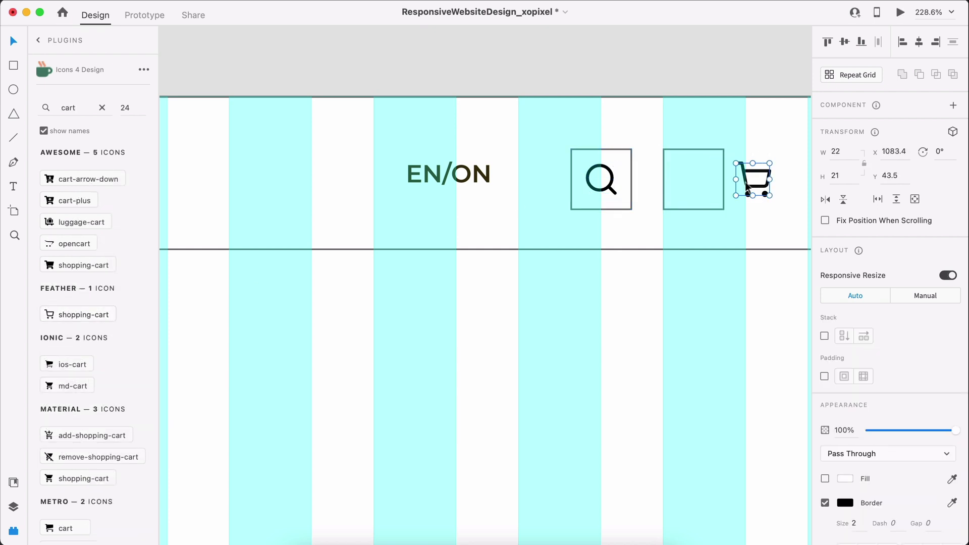
{"action": "left_click_drag", "start_coordinate": [748, 187], "coordinate": [689, 190]}
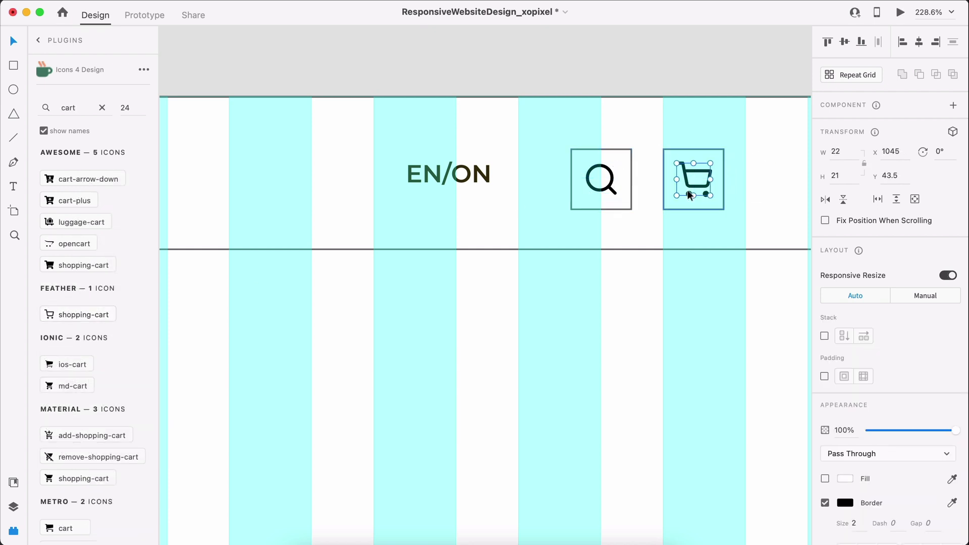
Remove the borders of the squares behind the shopping cart and search icons
{"action": "left_click", "coordinate": [711, 210]}
{"action": "left_click", "coordinate": [825, 432]}
{"action": "left_click", "coordinate": [605, 210]}
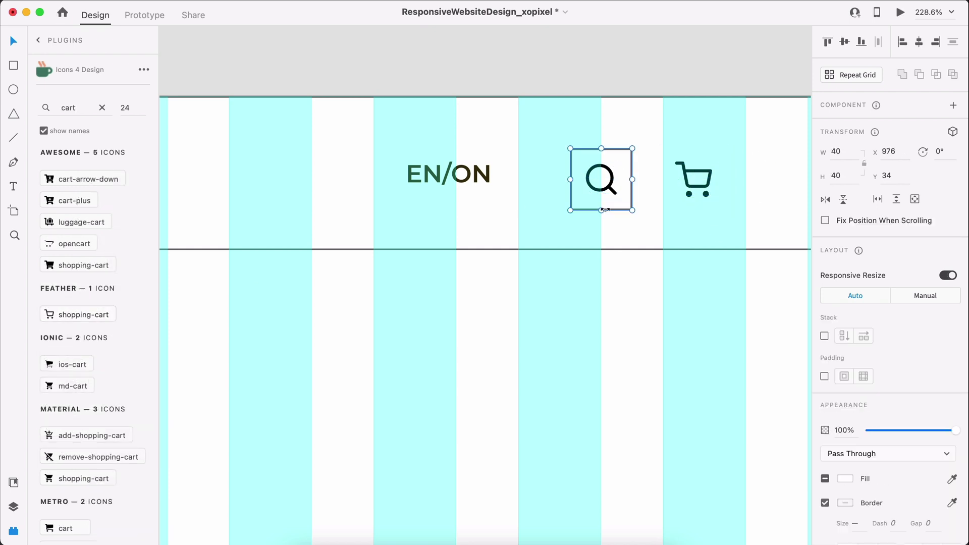
{"action": "double_click", "coordinate": [607, 209]}
{"action": "key", "text": "Delete"}
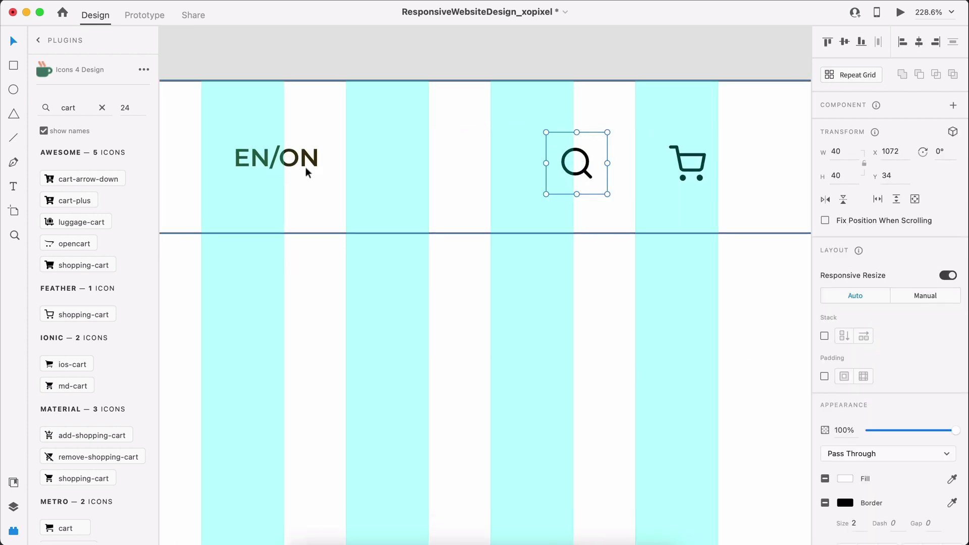
Move the EN/ON label next to the search icon and align the header items vertically
{"action": "left_click_drag", "start_coordinate": [307, 166], "coordinate": [490, 174]}
{"action": "left_click", "coordinate": [844, 41]}
{"action": "left_click", "coordinate": [573, 68]}
{"action": "scroll", "coordinate": [573, 68], "scroll_direction": "down", "scroll_amount": 5}
{"action": "scroll", "coordinate": [573, 68], "scroll_direction": "left", "scroll_amount": 10}
{"action": "left_click", "coordinate": [482, 123]}
{"action": "left_click", "coordinate": [551, 130], "text": "shift"}
{"action": "left_click", "coordinate": [544, 161], "text": "shift"}
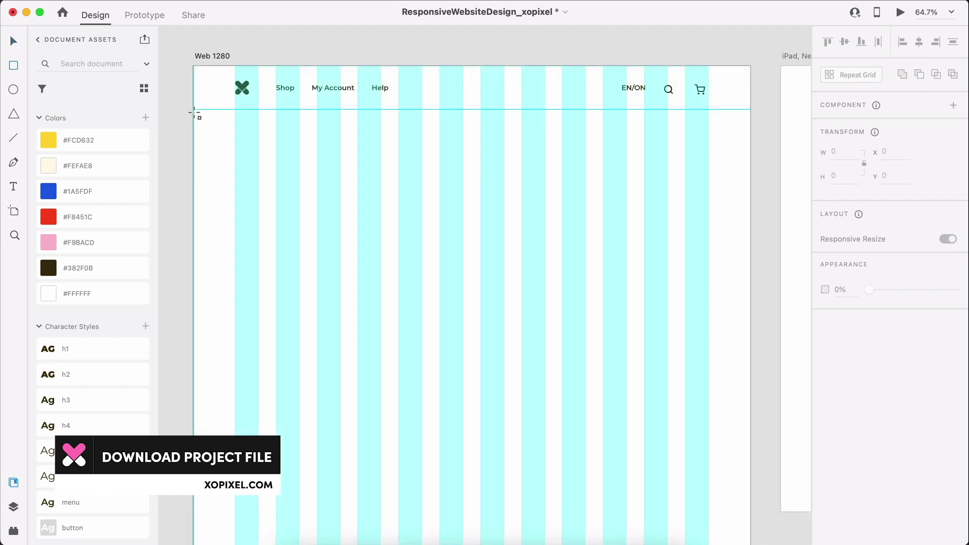
Draw a rectangle about 558 px high directly below the header from the artboard's left edge and set its width to 640
{"action": "mouse_move", "coordinate": [193, 110]}
{"action": "left_mouse_down"}
{"action": "mouse_move", "coordinate": [307, 179]}
{"action": "mouse_move", "coordinate": [480, 351]}
{"action": "left_mouse_up"}
{"action": "left_click", "coordinate": [847, 154]}
{"action": "type", "text": "640"}
{"action": "key", "text": "Return"}
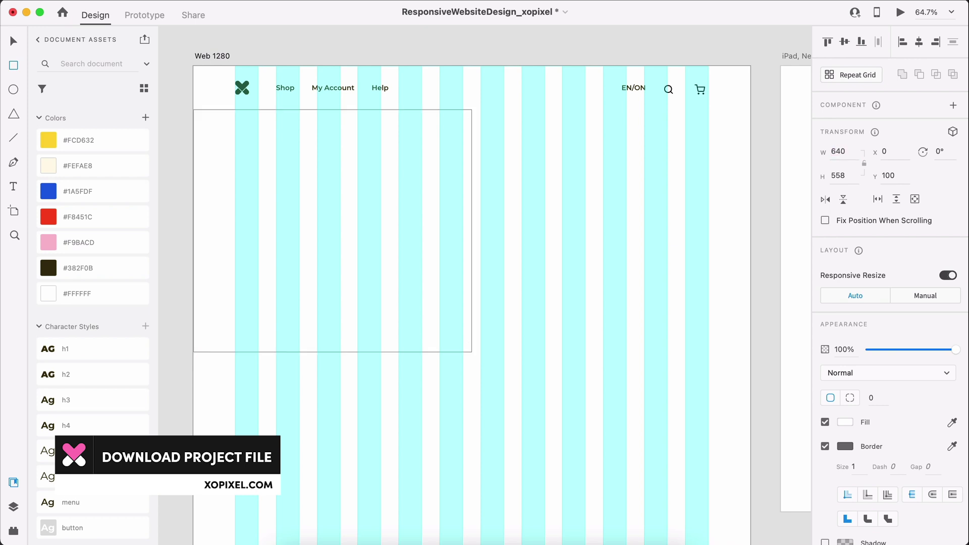
Set the height of the 640-wide rectangle below the header to 500
{"action": "left_click", "coordinate": [841, 179]}
{"action": "type", "text": "500"}
{"action": "key", "text": "Return"}
Duplicate the rectangle directly below the original, at Y 600, and set the copy's height to 200
{"action": "left_click_drag", "start_coordinate": [320, 255], "coordinate": [355, 477]}
{"action": "left_click", "coordinate": [841, 177]}
{"action": "type", "text": "200"}
{"action": "key", "text": "Return"}
{"action": "left_click", "coordinate": [526, 305]}
Duplicate the 500-high rectangle onto the right half of the artboard and extend the copy to a height of 700
{"action": "left_click", "coordinate": [430, 379]}
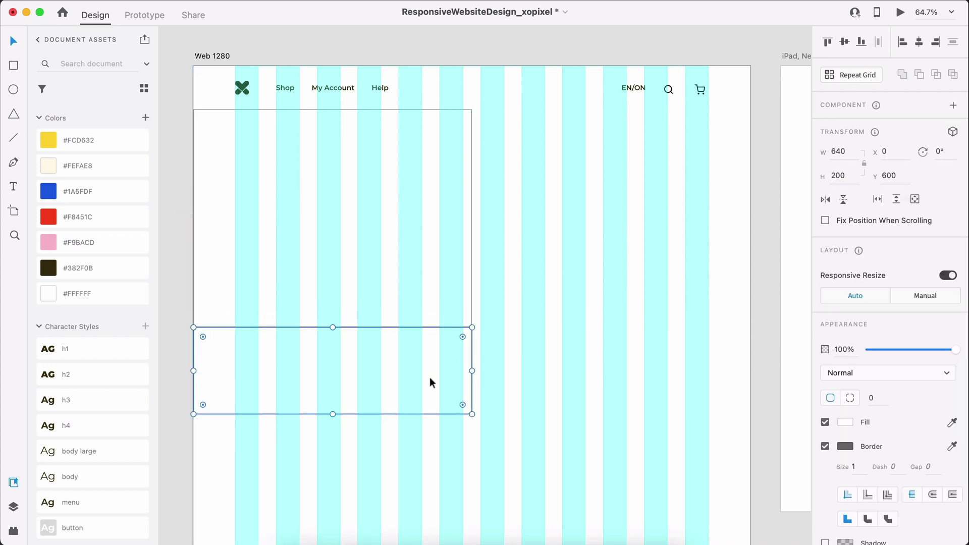
{"action": "left_click_drag", "start_coordinate": [429, 276], "coordinate": [695, 263]}
{"action": "left_click_drag", "start_coordinate": [613, 328], "coordinate": [621, 417]}
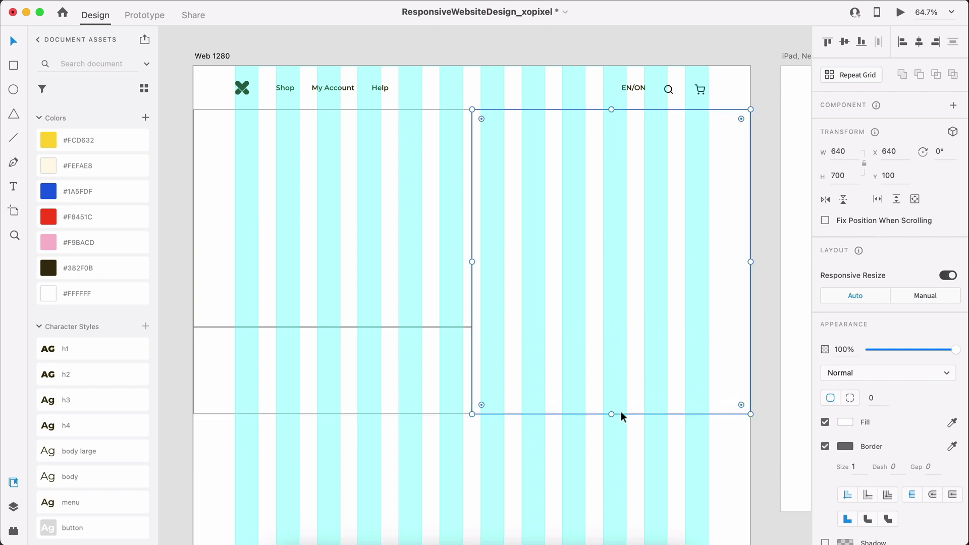
Fill the upper-left hero rectangle with the yellow #FCD632 document colour and remove its border
{"action": "left_click", "coordinate": [426, 170]}
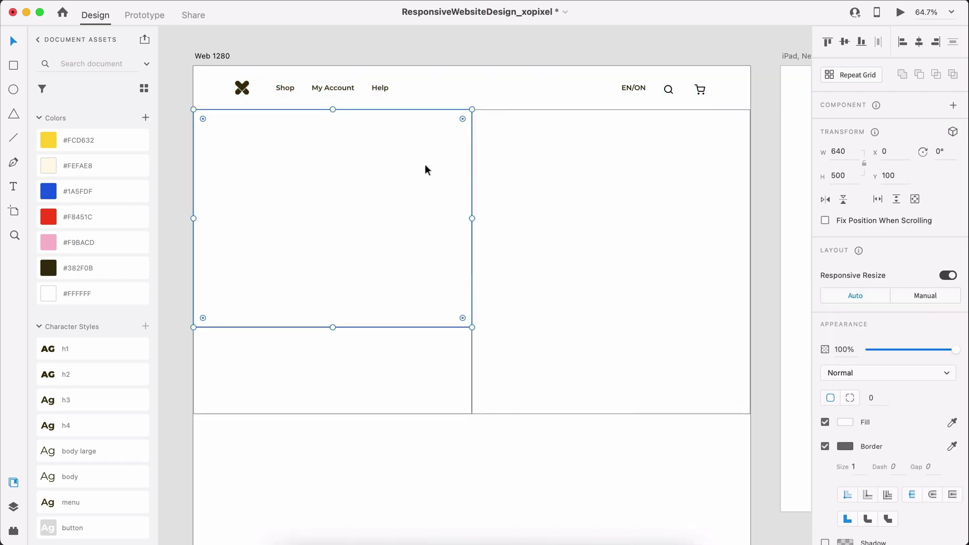
{"action": "left_click", "coordinate": [134, 149]}
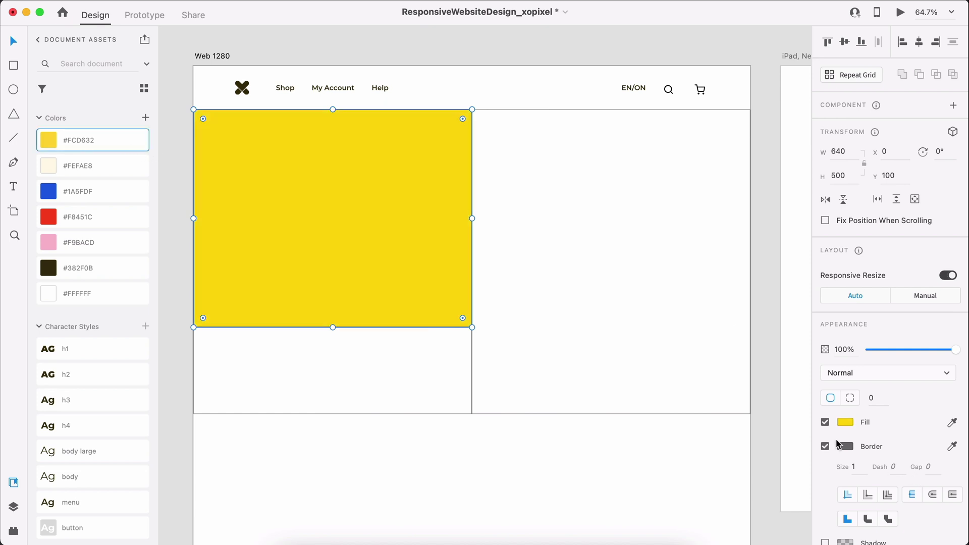
Add the heading "Shop online and save more" in the h1 character style on the yellow rectangle, wrapped over two lines
{"action": "key", "text": "t"}
{"action": "left_click", "coordinate": [235, 178]}
{"action": "type", "text": "Shop online and save more"}
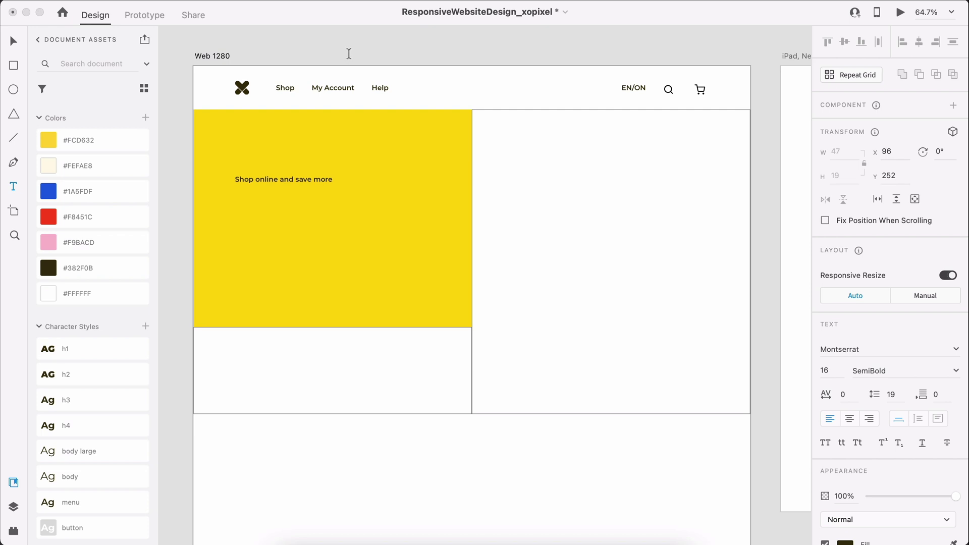
{"action": "key", "text": "super+a"}
{"action": "left_click", "coordinate": [112, 348]}
{"action": "left_click_drag", "start_coordinate": [595, 173], "coordinate": [440, 188]}
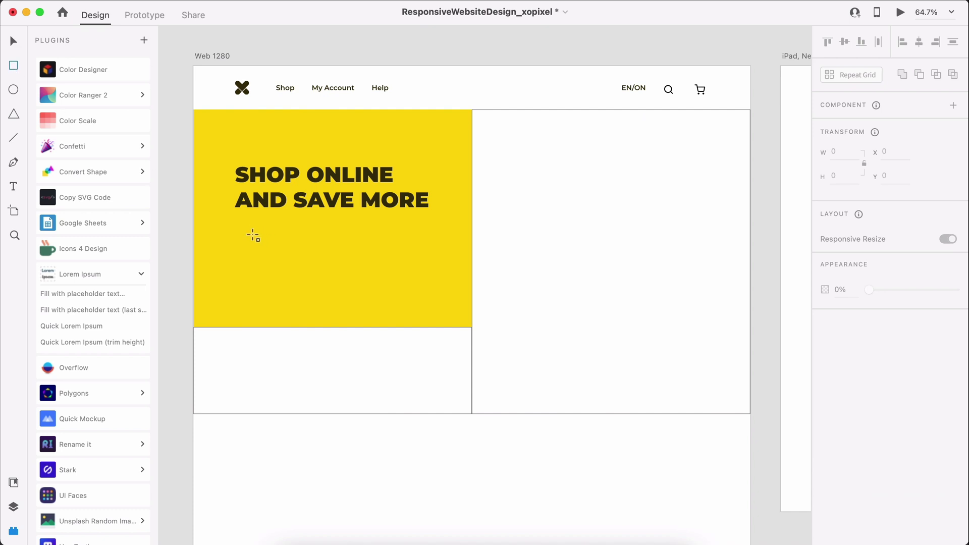
Fill a rectangle about 419 by 133 below the heading with Quick Lorem Ipsum text and apply the body large character style
{"action": "left_click_drag", "start_coordinate": [235, 229], "coordinate": [417, 286]}
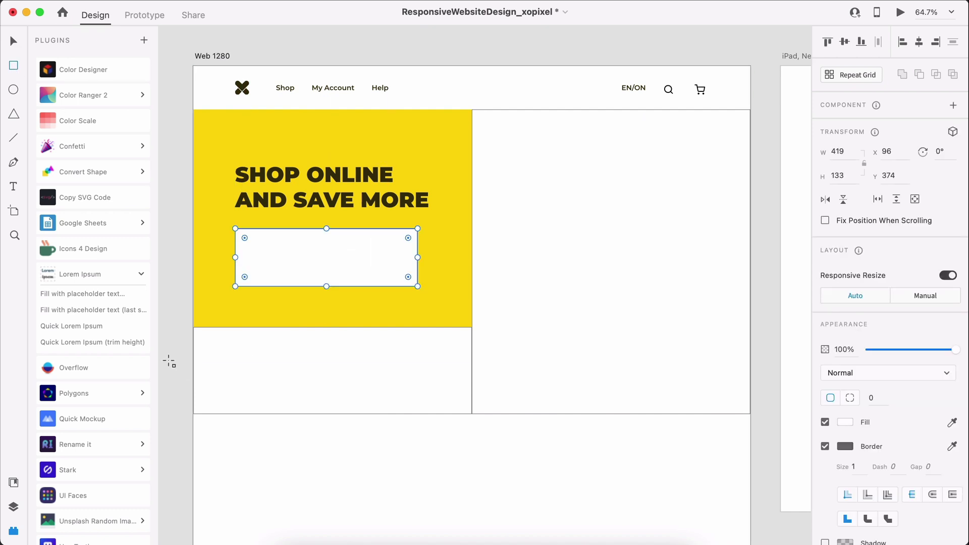
{"action": "left_click", "coordinate": [110, 328]}
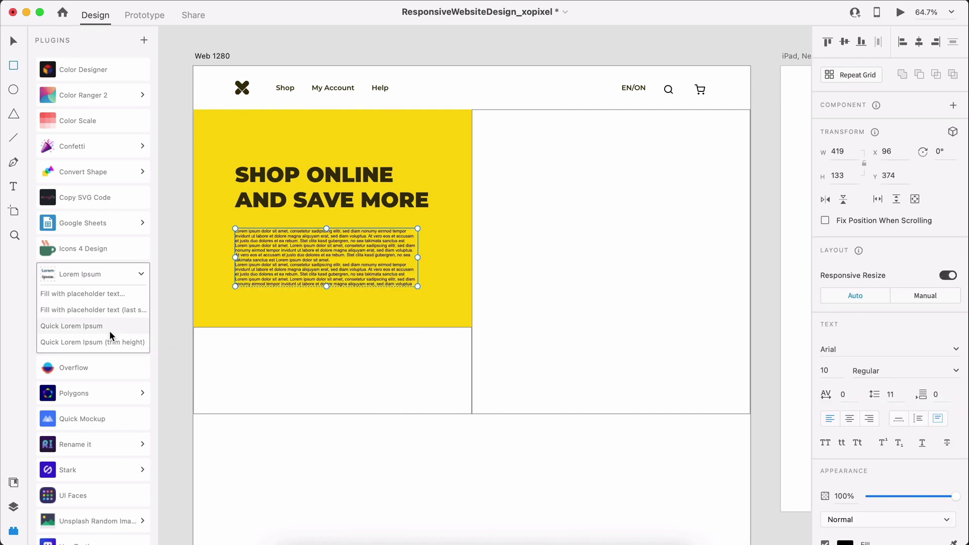
{"action": "key", "text": "shift+super+y"}
{"action": "left_click", "coordinate": [101, 452]}
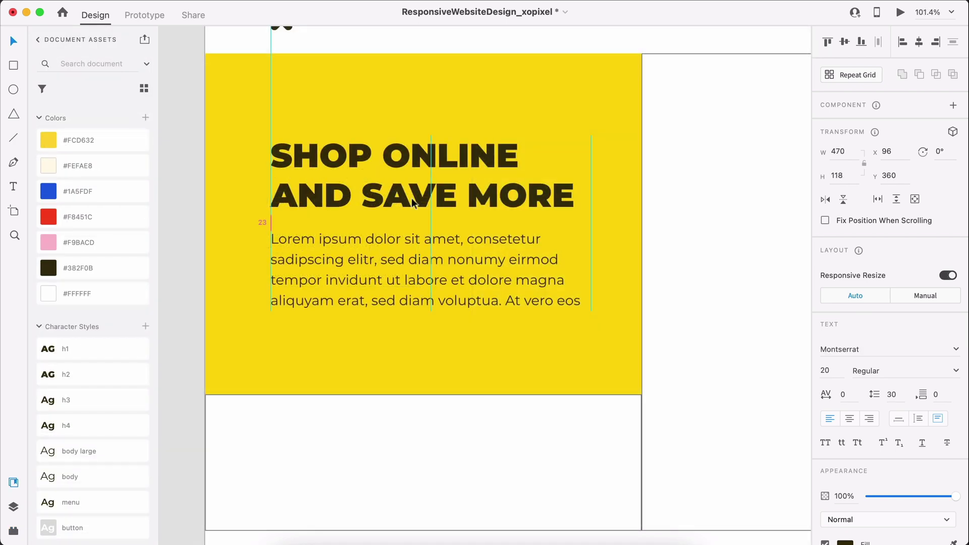
{"action": "key", "text": "Down"}
{"action": "left_click", "coordinate": [173, 241]}
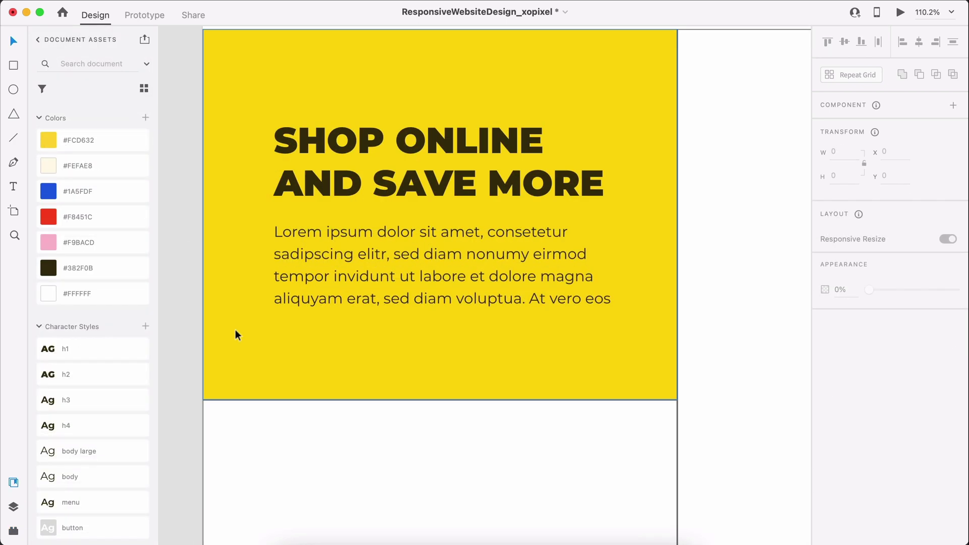
Draw a 150 by 50 button rectangle below the paragraph without a border, with corner radius 4 and fill #F8451C
{"action": "key", "text": "r"}
{"action": "left_click_drag", "start_coordinate": [273, 330], "coordinate": [386, 367]}
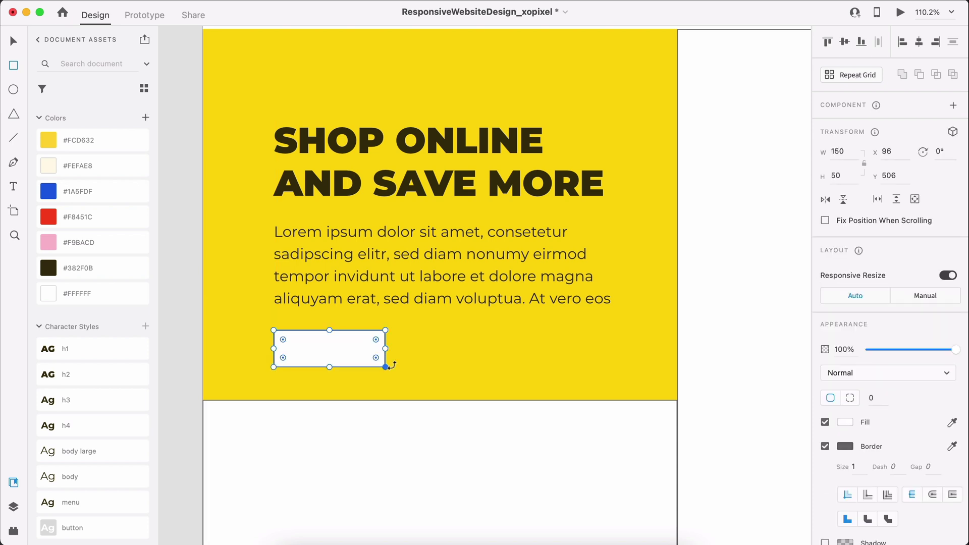
{"action": "left_click", "coordinate": [824, 446]}
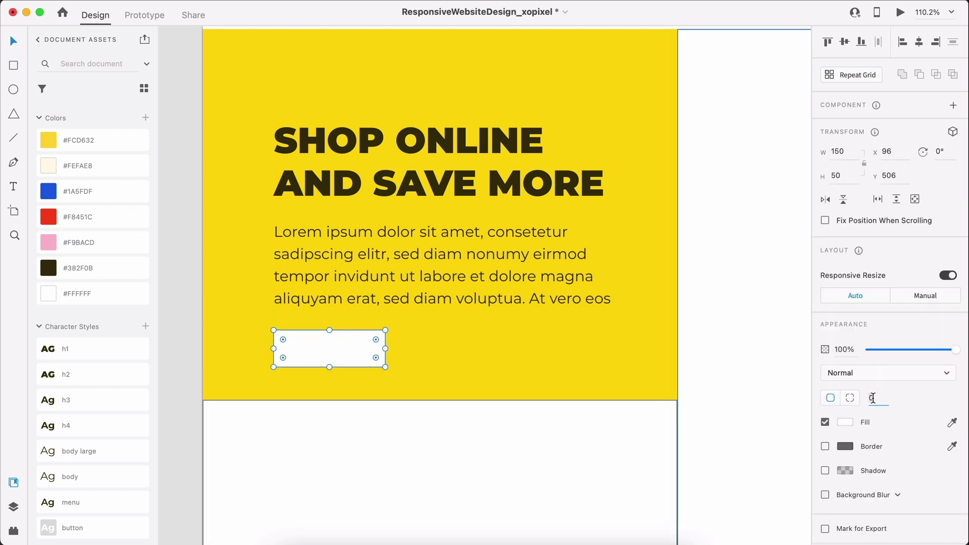
{"action": "key", "text": "Return"}
{"action": "key", "text": "Escape"}
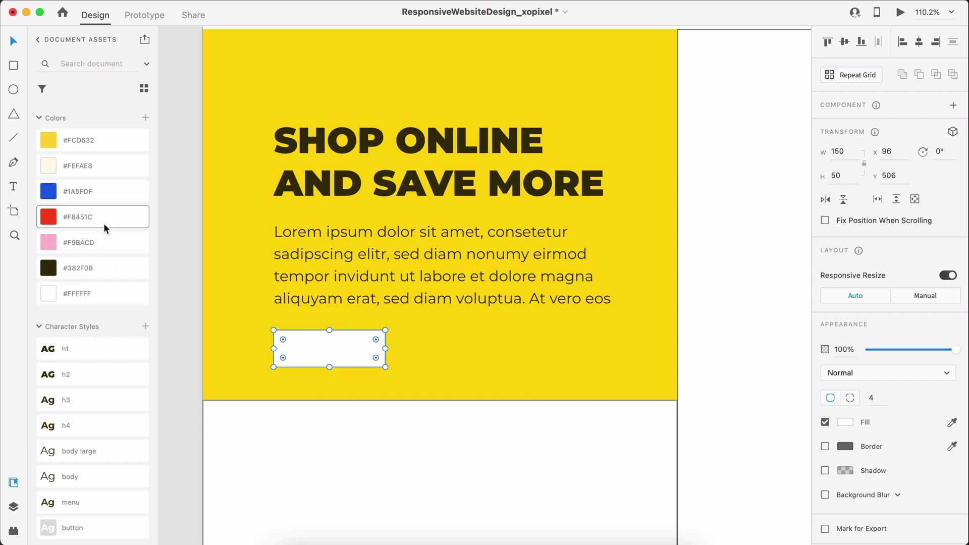
{"action": "left_click", "coordinate": [104, 217]}
Add the text "Label" in the button character style and centre it on the red rectangle
{"action": "key", "text": "t"}
{"action": "left_click", "coordinate": [292, 345]}
{"action": "type", "text": "Label"}
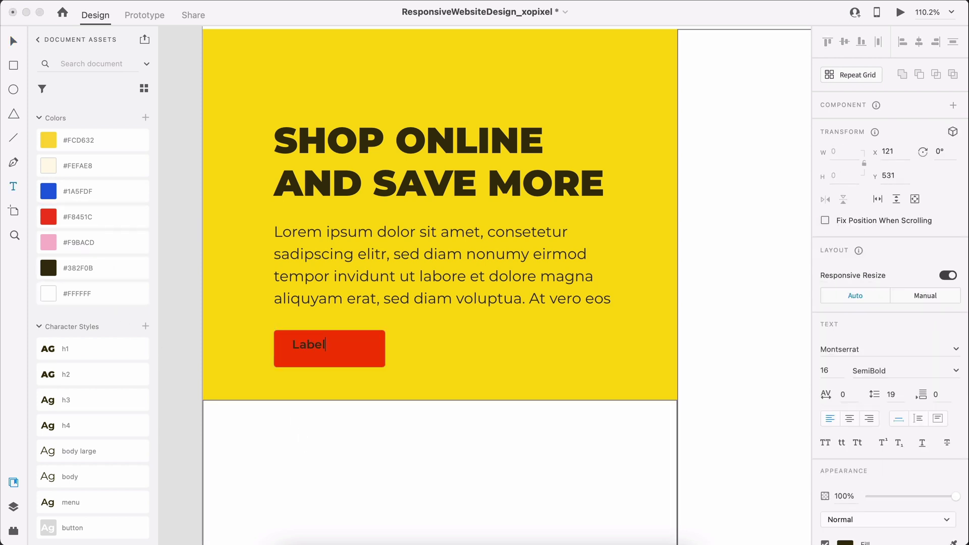
{"action": "key", "text": "Escape"}
{"action": "left_click_drag", "start_coordinate": [297, 352], "coordinate": [317, 356]}
{"action": "left_click", "coordinate": [97, 528]}
{"action": "left_click", "coordinate": [365, 362], "text": "shift"}
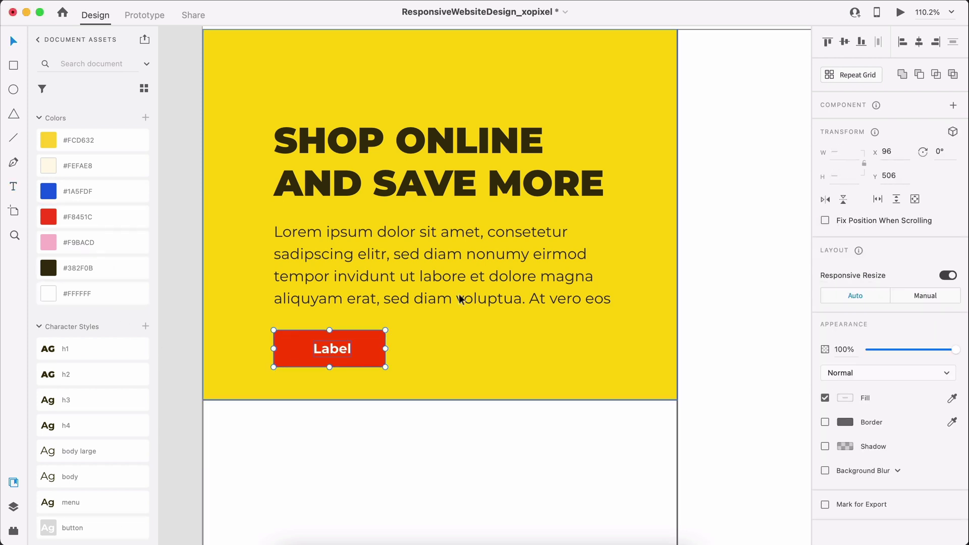
{"action": "left_click", "coordinate": [931, 44]}
Group the label with the button rectangle and set the group's padding to 12 top and bottom and 24 at the sides
{"action": "key", "text": "super+g"}
{"action": "left_click", "coordinate": [824, 377]}
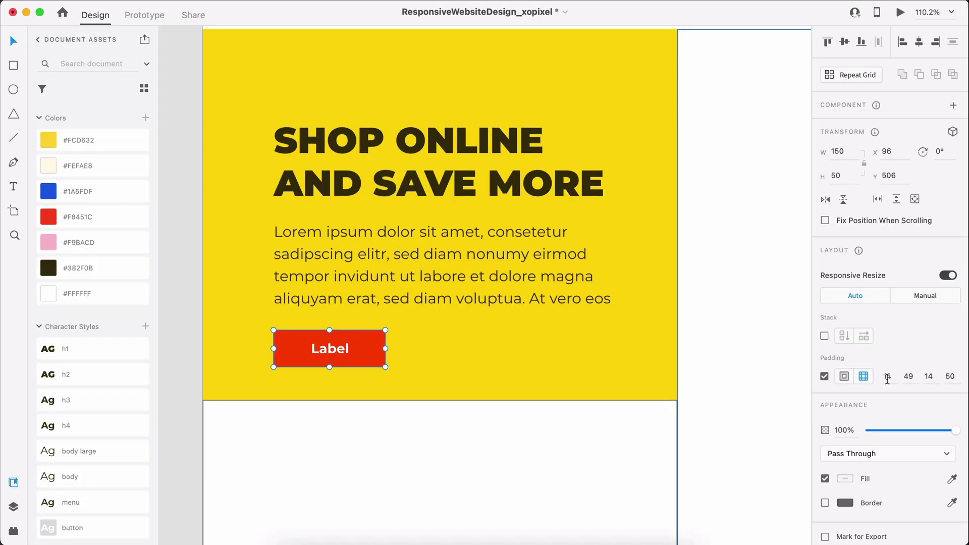
{"action": "left_click", "coordinate": [887, 379]}
{"action": "type", "text": "12"}
{"action": "left_click", "coordinate": [908, 380]}
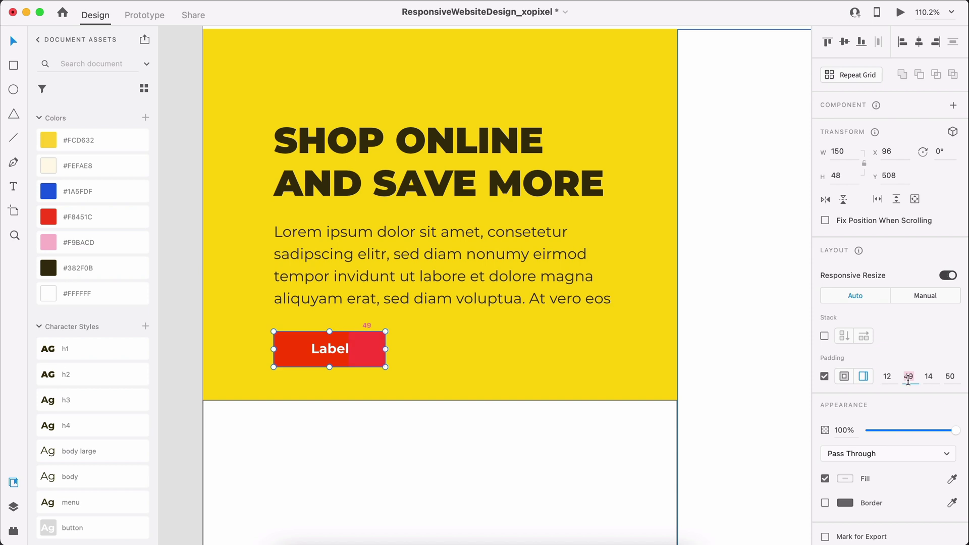
{"action": "type", "text": "2"}
{"action": "type", "text": "4"}
{"action": "key", "text": "Tab"}
{"action": "type", "text": "12"}
{"action": "key", "text": "Tab"}
{"action": "type", "text": "24"}
{"action": "key", "text": "Return"}
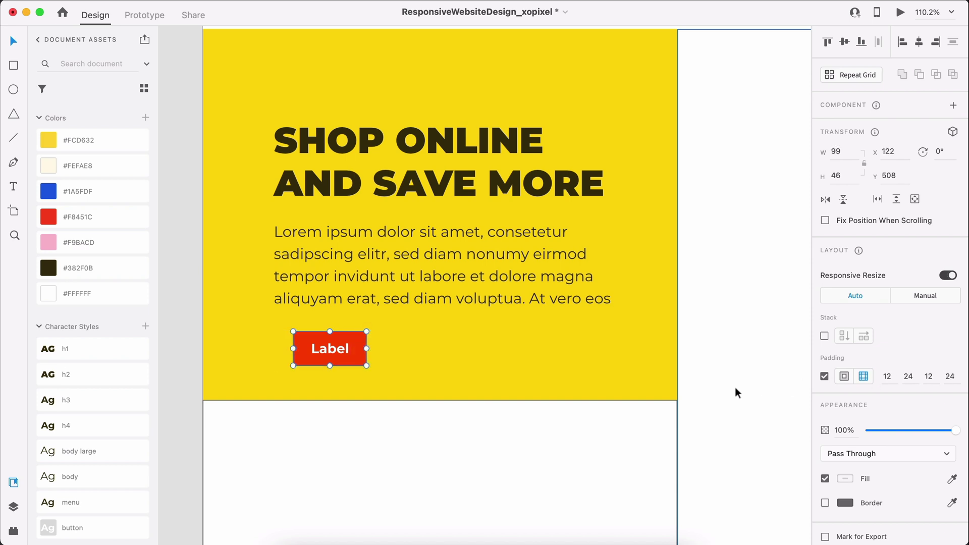
Turn the button group into a component and name it "button" in the document assets
{"action": "scroll", "coordinate": [735, 393], "scroll_direction": "up", "scroll_amount": 2}
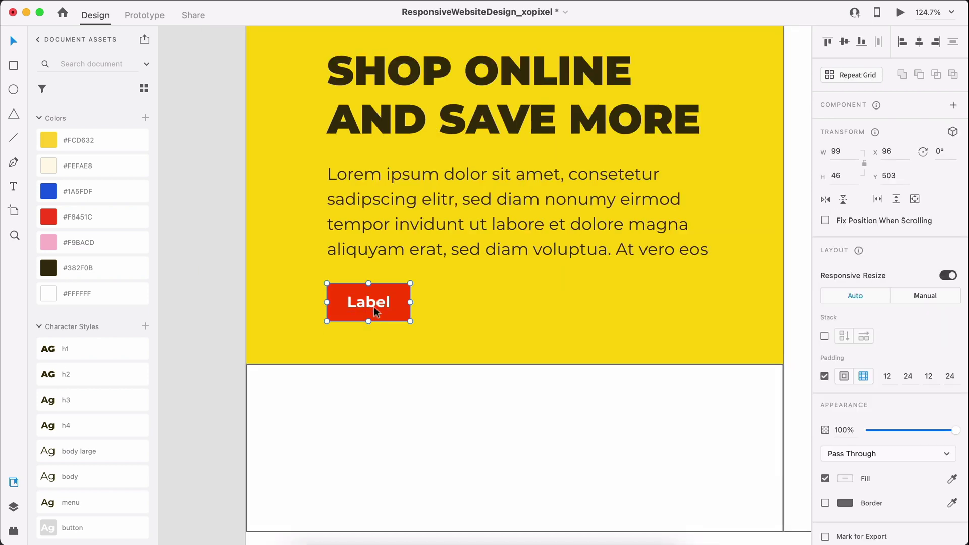
{"action": "right_click", "coordinate": [374, 308]}
{"action": "left_click", "coordinate": [441, 389]}
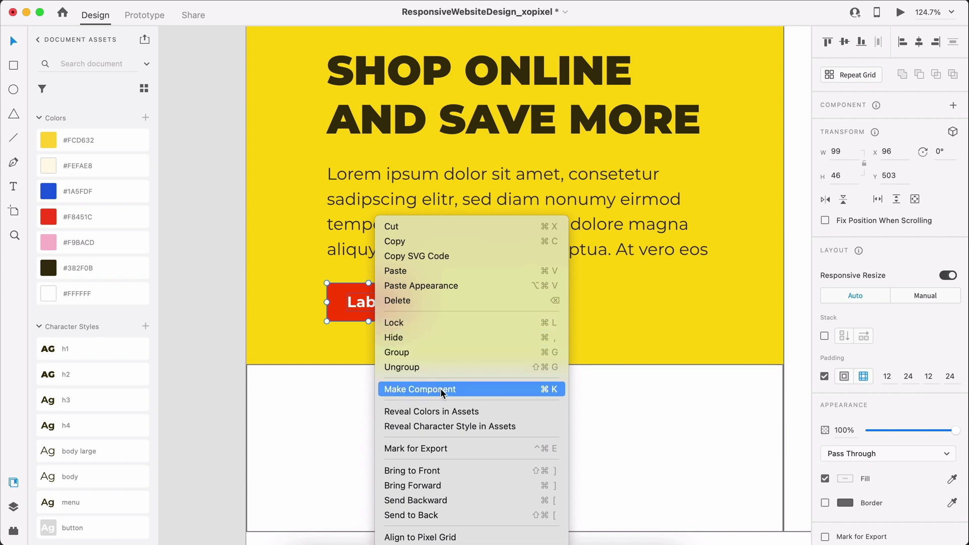
{"action": "scroll", "coordinate": [122, 494], "scroll_direction": "down", "scroll_amount": 1}
{"action": "double_click", "coordinate": [99, 507]}
{"action": "type", "text": "button"}
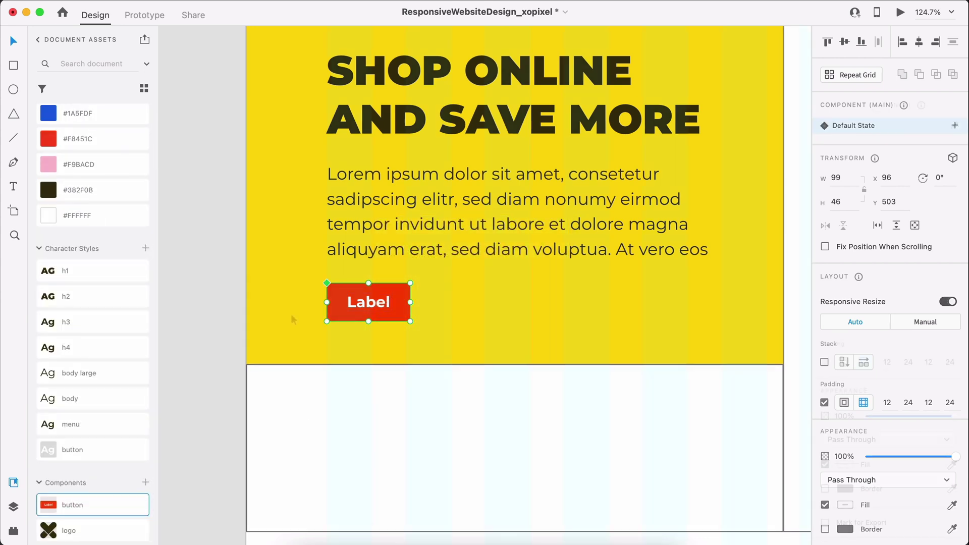
Hide the layout grid and change the button instance's label to "Shop now"
{"action": "key", "text": "super+shift+apostrophe"}
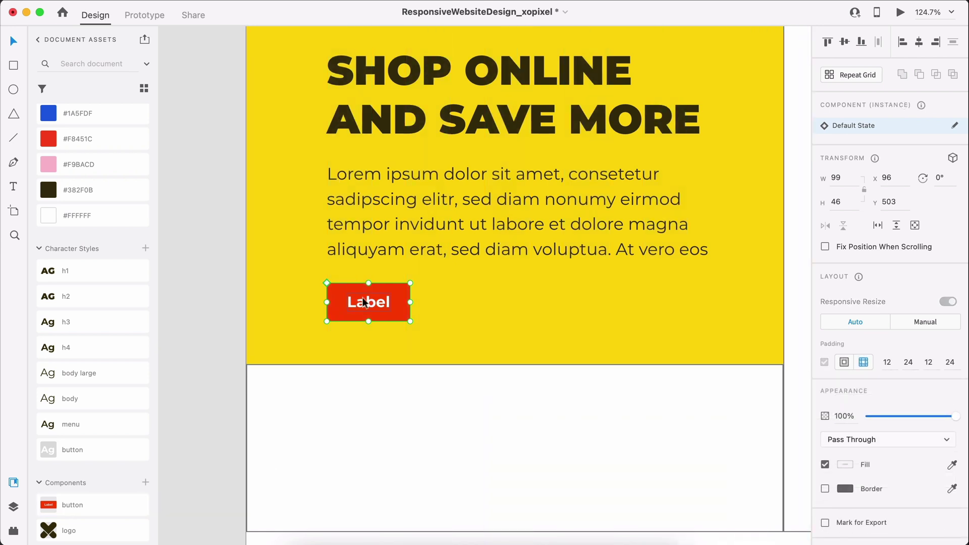
{"action": "double_click", "coordinate": [364, 303]}
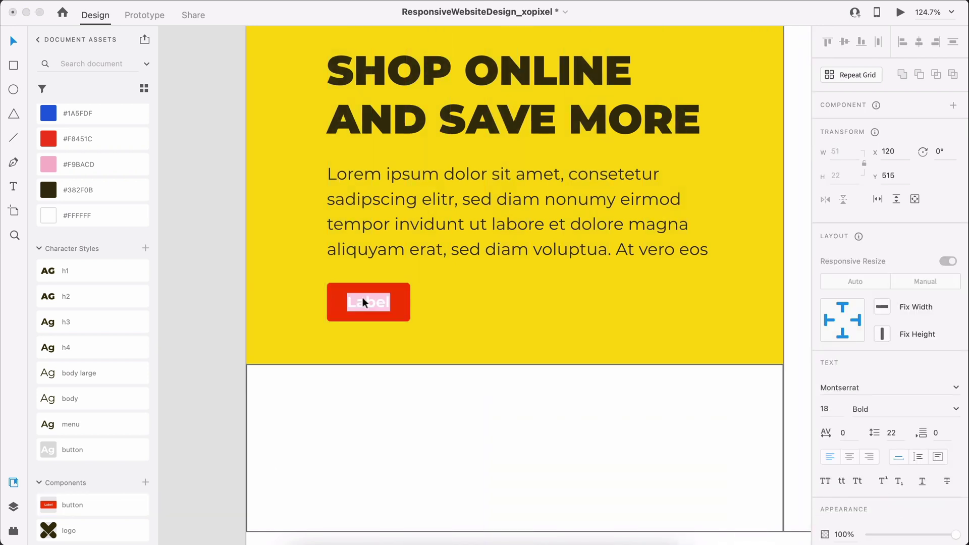
{"action": "type", "text": "Shop now"}
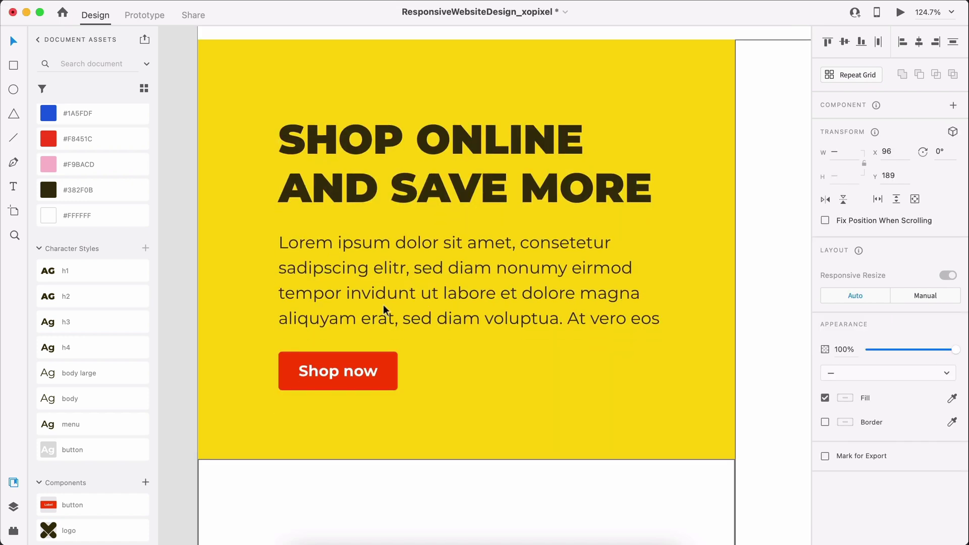
Centre the heading, paragraph and button vertically within the yellow rectangle, left-aligned with the header logo
{"action": "left_click_drag", "start_coordinate": [423, 292], "coordinate": [413, 292]}
{"action": "left_click", "coordinate": [182, 297]}
{"action": "scroll", "coordinate": [182, 299], "scroll_direction": "down", "scroll_amount": 5}
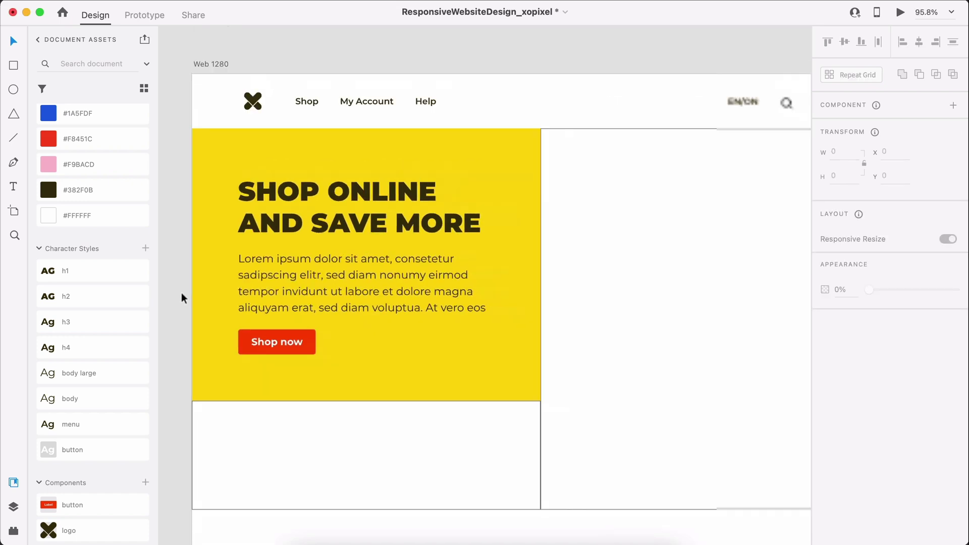
{"action": "scroll", "coordinate": [183, 297], "scroll_direction": "up", "scroll_amount": 1}
{"action": "scroll", "coordinate": [183, 297], "scroll_direction": "left", "scroll_amount": 1}
{"action": "left_click", "coordinate": [295, 254]}
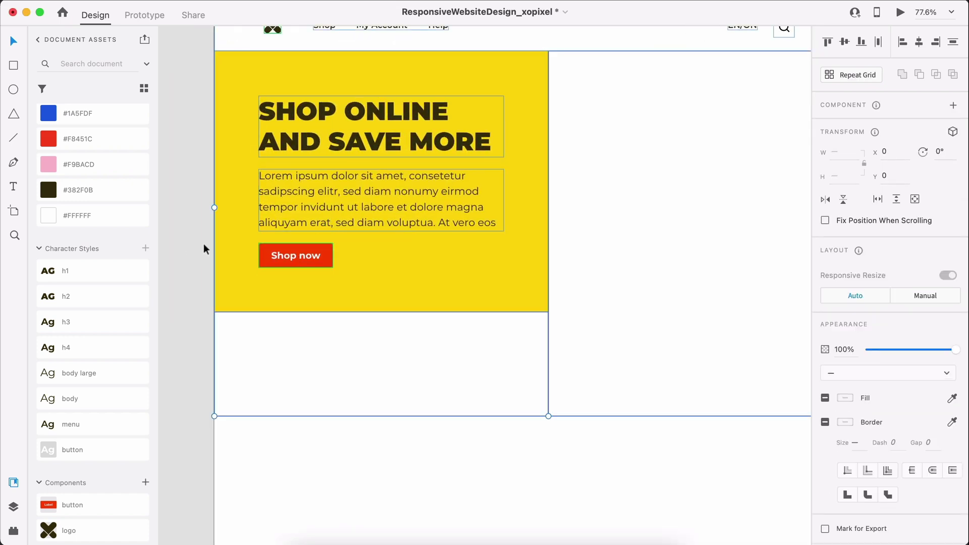
{"action": "left_click", "coordinate": [195, 269]}
{"action": "scroll", "coordinate": [278, 529], "scroll_direction": "down", "scroll_amount": 3}
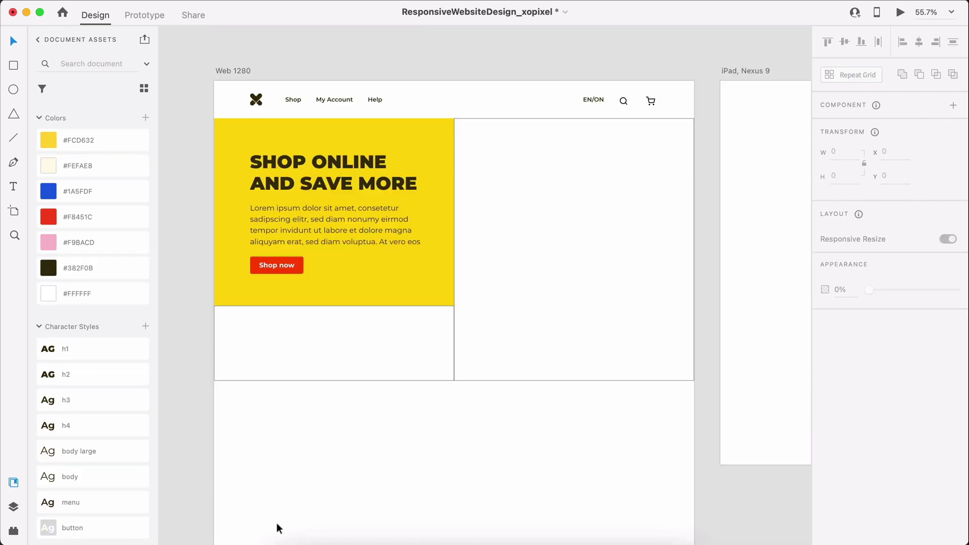
Place the portrait photo from the img folder into the rectangle below the yellow one and remove its border
{"action": "left_click_drag", "start_coordinate": [626, 149], "coordinate": [368, 319]}
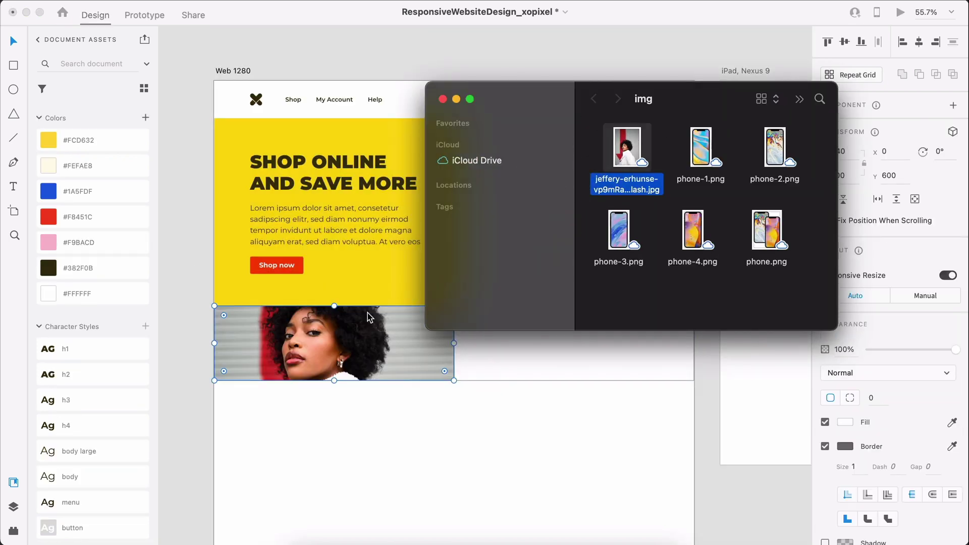
{"action": "left_click", "coordinate": [824, 449]}
{"action": "left_click", "coordinate": [825, 447]}
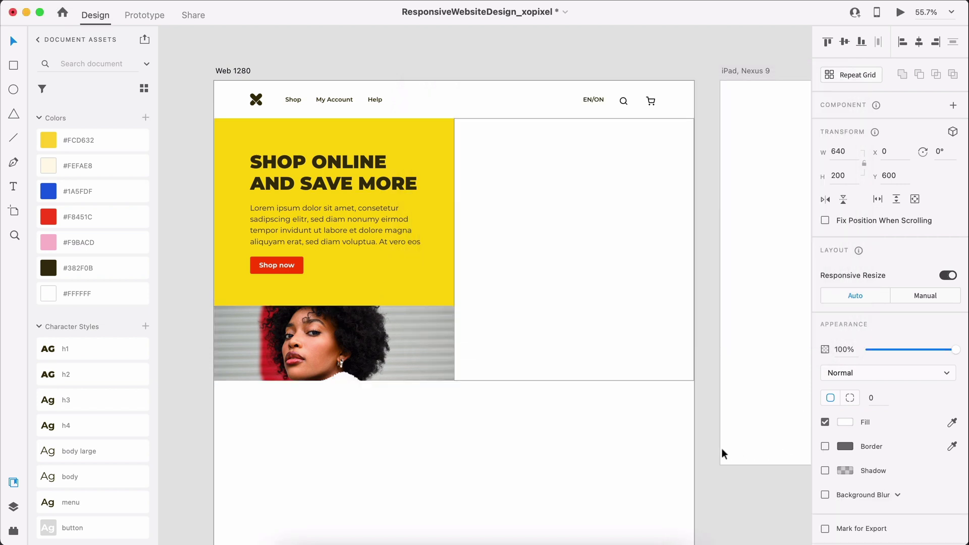
{"action": "left_click", "coordinate": [705, 445]}
Fill the tall right-hand hero rectangle with #F8451C and remove its border
{"action": "left_click", "coordinate": [631, 328]}
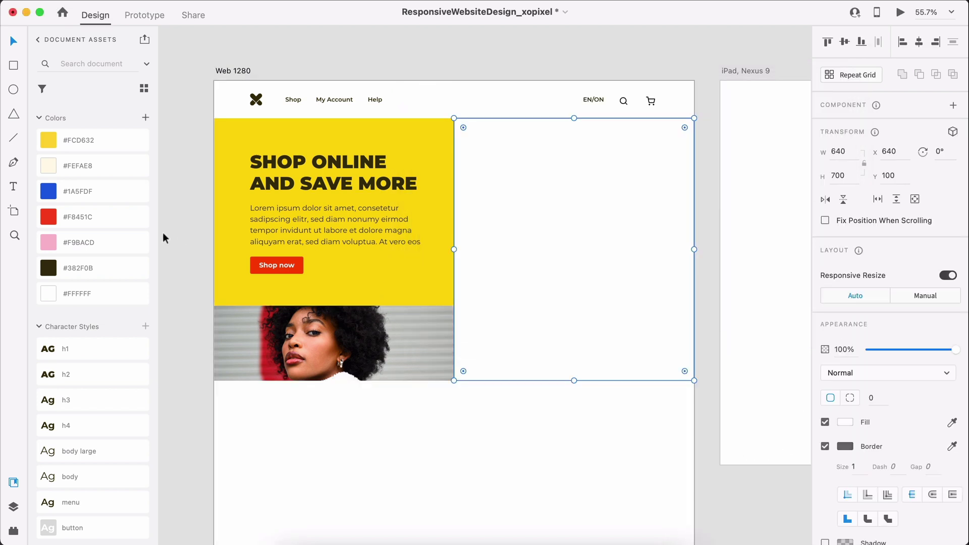
{"action": "left_click", "coordinate": [134, 222]}
{"action": "left_click", "coordinate": [824, 447]}
Draw a circle about 129 px wide on the lower left of the red rectangle with a concentric 247 px circle behind it
{"action": "mouse_move", "coordinate": [364, 339]}
{"action": "left_mouse_down"}
{"action": "mouse_move", "coordinate": [478, 414]}
{"action": "mouse_move", "coordinate": [459, 427]}
{"action": "mouse_move", "coordinate": [483, 450]}
{"action": "left_mouse_up"}
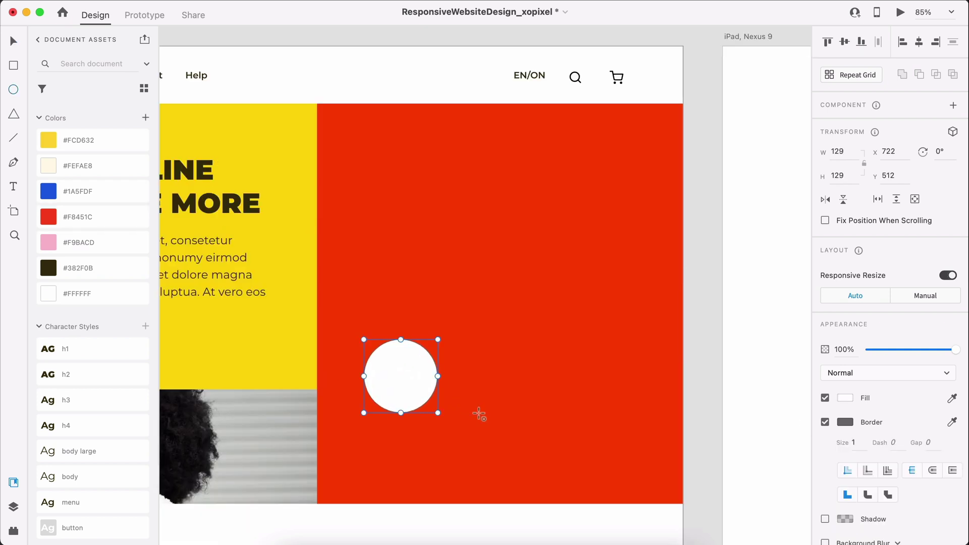
{"action": "key", "text": "v"}
{"action": "key", "text": "super+["}
Fill the inner circle with #FEFAE8 and the outer circle with #F9BACD, and remove both borders
{"action": "left_click", "coordinate": [421, 385]}
{"action": "left_click", "coordinate": [120, 174]}
{"action": "left_click", "coordinate": [348, 359]}
{"action": "left_click", "coordinate": [96, 241]}
{"action": "left_click", "coordinate": [396, 374], "text": "shift"}
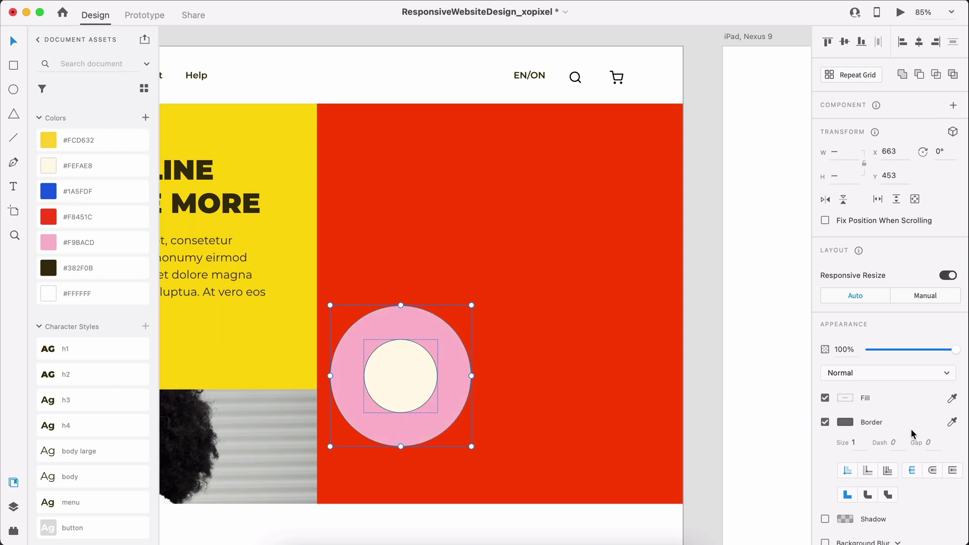
{"action": "left_click", "coordinate": [825, 422]}
Duplicate the circle pair to the red rectangle's upper right, filling the copy's outer circle with #FCD632 and the inner with #1A5FDF
{"action": "left_click_drag", "start_coordinate": [424, 389], "coordinate": [569, 255]}
{"action": "left_click", "coordinate": [595, 332]}
{"action": "left_click", "coordinate": [571, 295]}
{"action": "left_click", "coordinate": [113, 139]}
{"action": "left_click", "coordinate": [533, 244]}
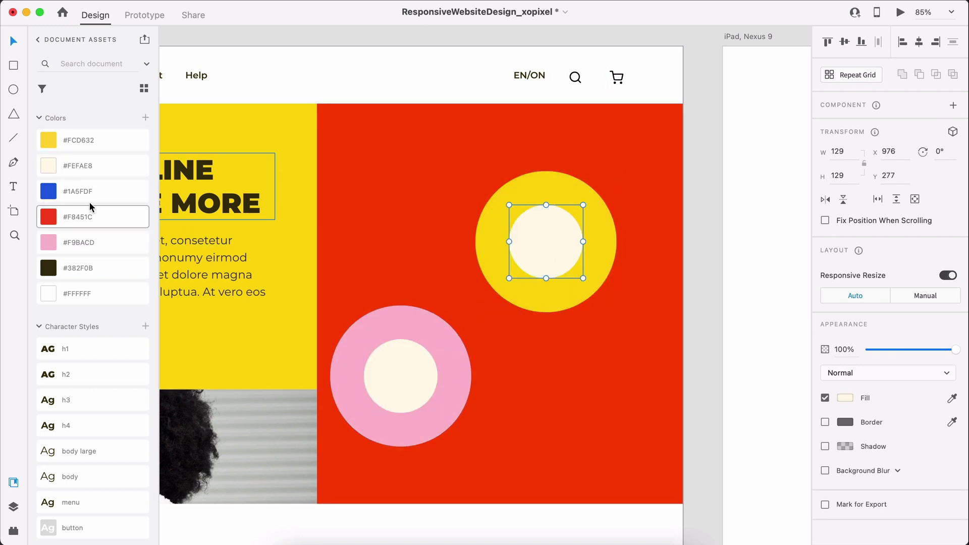
{"action": "left_click", "coordinate": [96, 191]}
Enlarge the blue inner circle and move the yellow and blue circles closer to the red rectangle's upper-right corner
{"action": "left_click_drag", "start_coordinate": [566, 244], "coordinate": [598, 243]}
{"action": "double_click", "coordinate": [598, 243]}
{"action": "left_click_drag", "start_coordinate": [613, 278], "coordinate": [638, 253]}
Shrink the pink circle slightly and move it together with its cream inner circle further right and down
{"action": "left_click", "coordinate": [378, 437]}
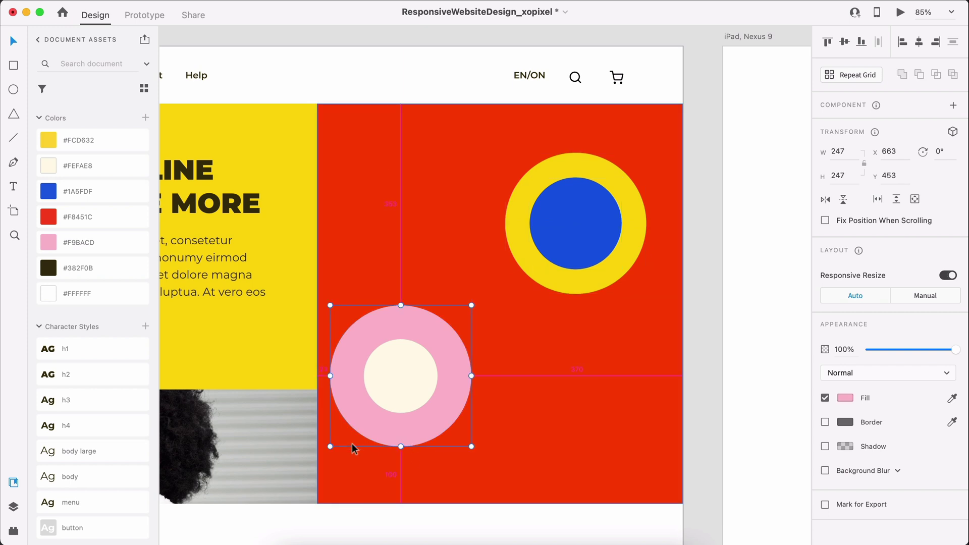
{"action": "left_click_drag", "start_coordinate": [330, 446], "coordinate": [337, 439]}
{"action": "left_click", "coordinate": [390, 407], "text": "shift"}
{"action": "left_click_drag", "start_coordinate": [392, 424], "coordinate": [412, 436]}
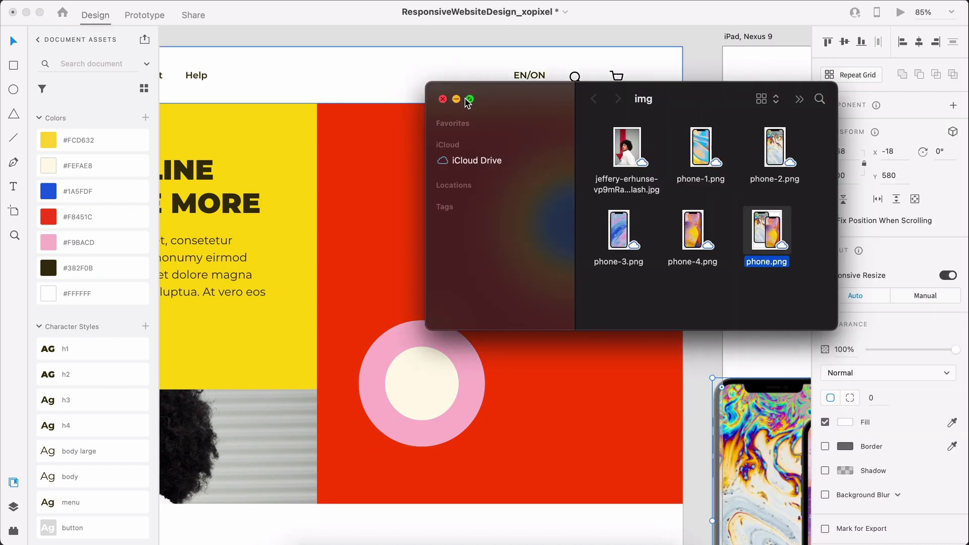
Place phone.png over the circles in the red rectangle, tilt it in 3D by 12° and -15°, and nudge it up
{"action": "key", "text": "Return"}
{"action": "left_click_drag", "start_coordinate": [563, 302], "coordinate": [547, 293]}
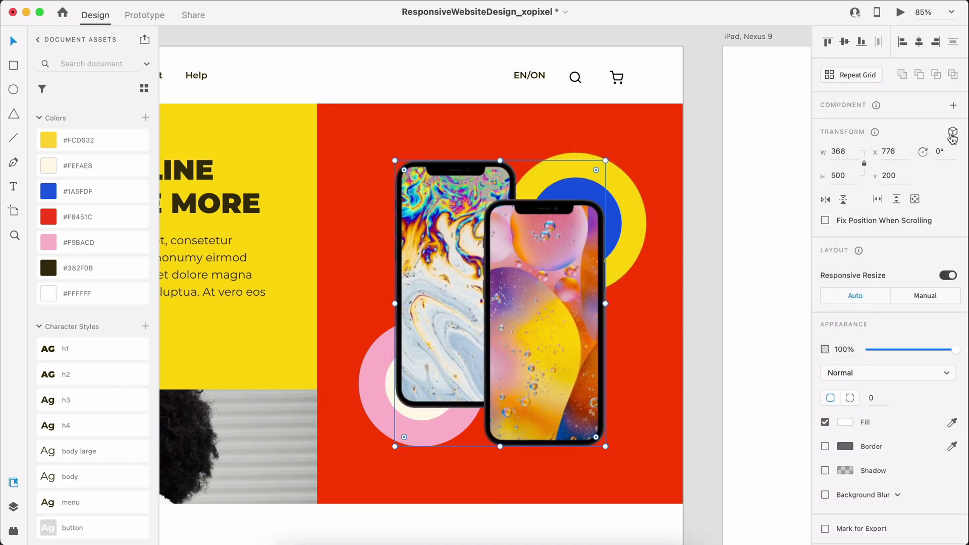
{"action": "left_click", "coordinate": [952, 133]}
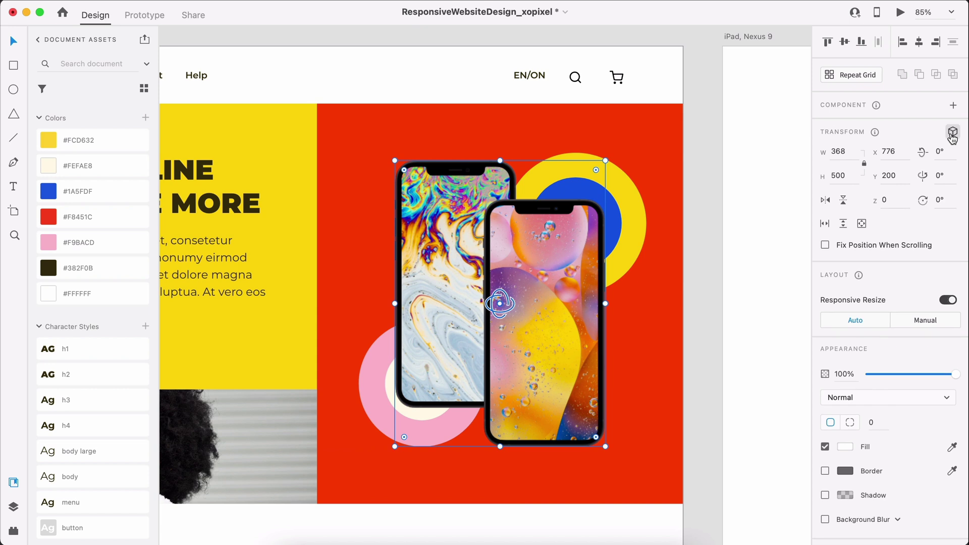
{"action": "mouse_move", "coordinate": [500, 303]}
{"action": "left_mouse_down"}
{"action": "mouse_move", "coordinate": [498, 279]}
{"action": "mouse_move", "coordinate": [495, 312]}
{"action": "left_mouse_up"}
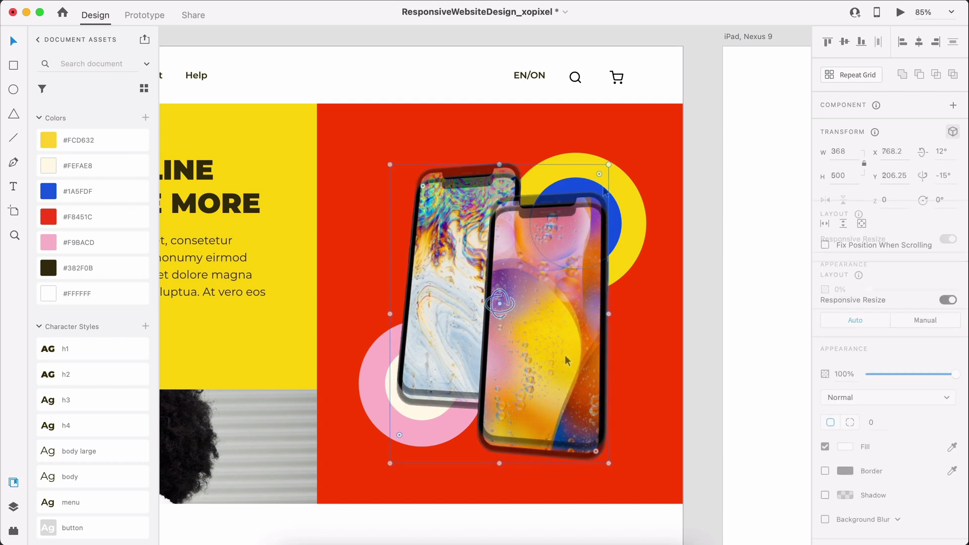
{"action": "left_click_drag", "start_coordinate": [566, 357], "coordinate": [566, 348]}
Move the yellow-blue circle pair slightly up and left and the pink-cream circle pair slightly up behind the phones
{"action": "left_click", "coordinate": [615, 222]}
{"action": "left_click", "coordinate": [634, 222], "text": "shift"}
{"action": "left_click_drag", "start_coordinate": [635, 223], "coordinate": [632, 212]}
{"action": "left_click_drag", "start_coordinate": [368, 389], "coordinate": [368, 382]}
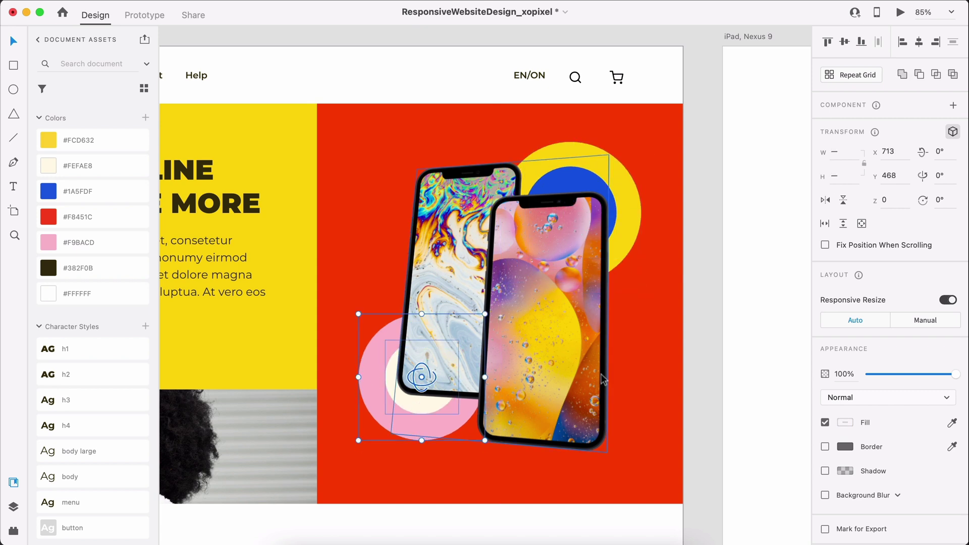
{"action": "left_click", "coordinate": [697, 378]}
{"action": "scroll", "coordinate": [695, 447], "scroll_direction": "down", "scroll_amount": 3}
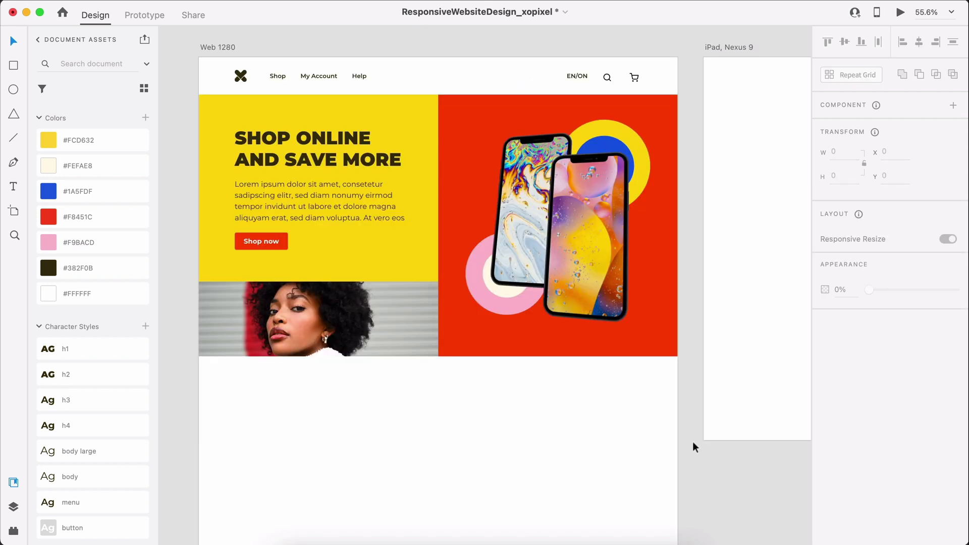
Draw a full-width rectangle about 1280 × 508 directly below the hero section
{"action": "scroll", "coordinate": [695, 447], "scroll_direction": "up", "scroll_amount": 2}
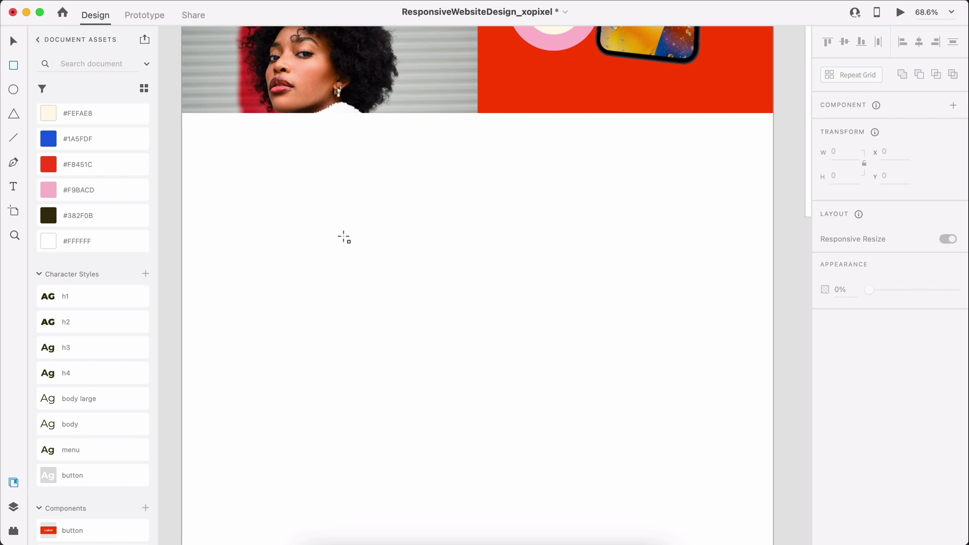
{"action": "mouse_move", "coordinate": [183, 114]}
{"action": "left_mouse_down"}
{"action": "mouse_move", "coordinate": [510, 289]}
{"action": "mouse_move", "coordinate": [731, 324]}
{"action": "mouse_move", "coordinate": [772, 348]}
{"action": "left_mouse_up"}
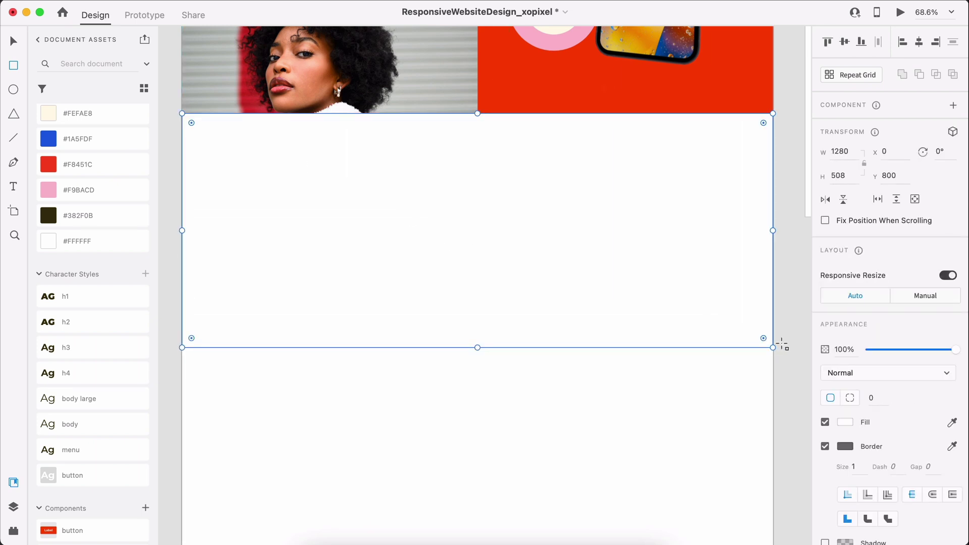
Add the heading "Get the phone you want" in the h2 style and narrow its auto-height text box to two lines
{"action": "type", "text": "Get the phone you want"}
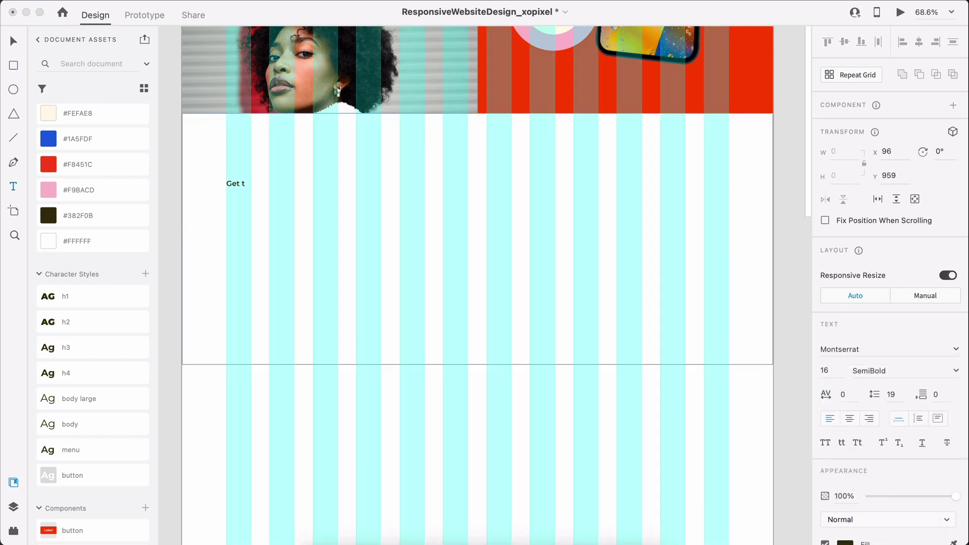
{"action": "key", "text": "Escape"}
{"action": "left_click", "coordinate": [117, 319]}
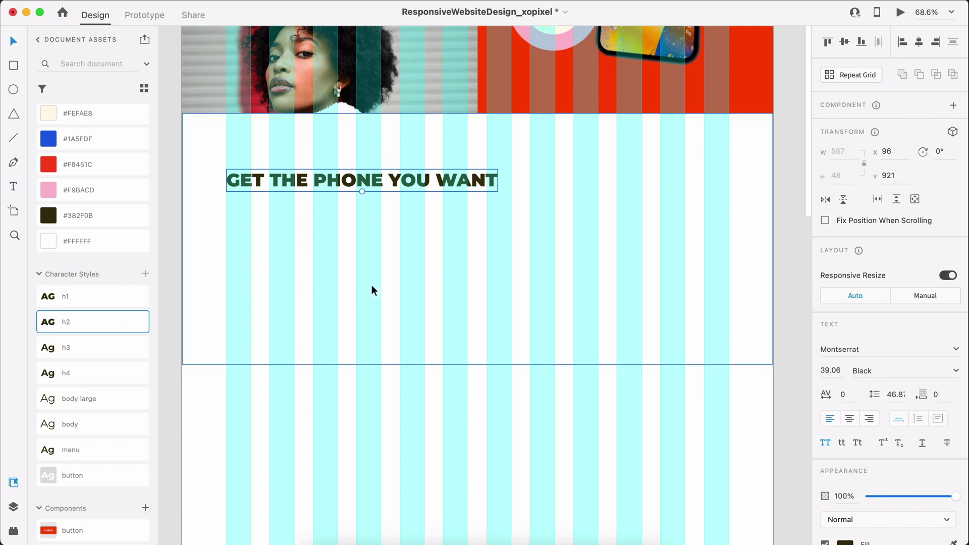
{"action": "left_click", "coordinate": [914, 419]}
{"action": "left_click_drag", "start_coordinate": [498, 180], "coordinate": [427, 192]}
Draw a rectangle about 430 × 186 under the heading and fill it with Quick Lorem Ipsum placeholder text
{"action": "key", "text": "r"}
{"action": "mouse_move", "coordinate": [233, 223]}
{"action": "left_mouse_down"}
{"action": "mouse_move", "coordinate": [428, 291]}
{"action": "mouse_move", "coordinate": [431, 308]}
{"action": "left_mouse_up"}
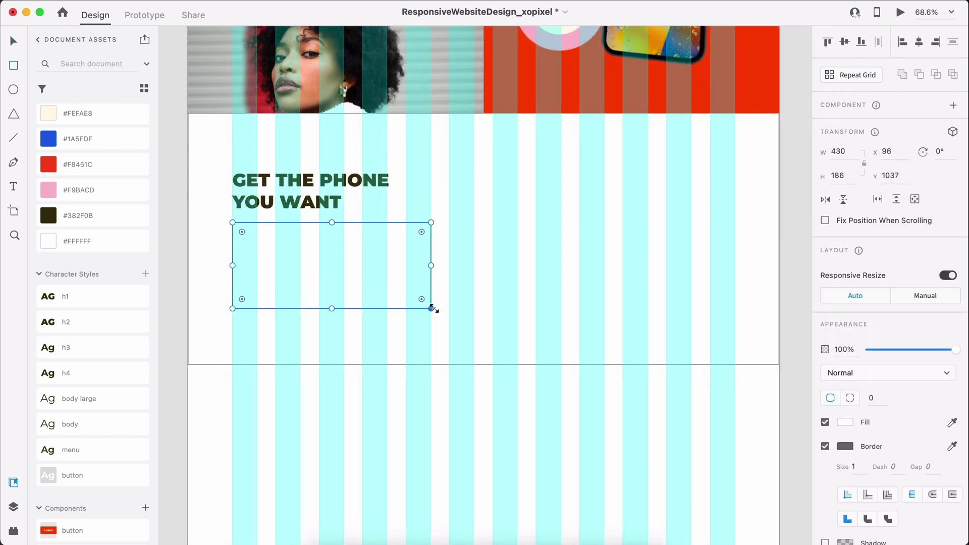
{"action": "left_click", "coordinate": [14, 531]}
{"action": "left_click", "coordinate": [80, 274]}
{"action": "left_click", "coordinate": [84, 326]}
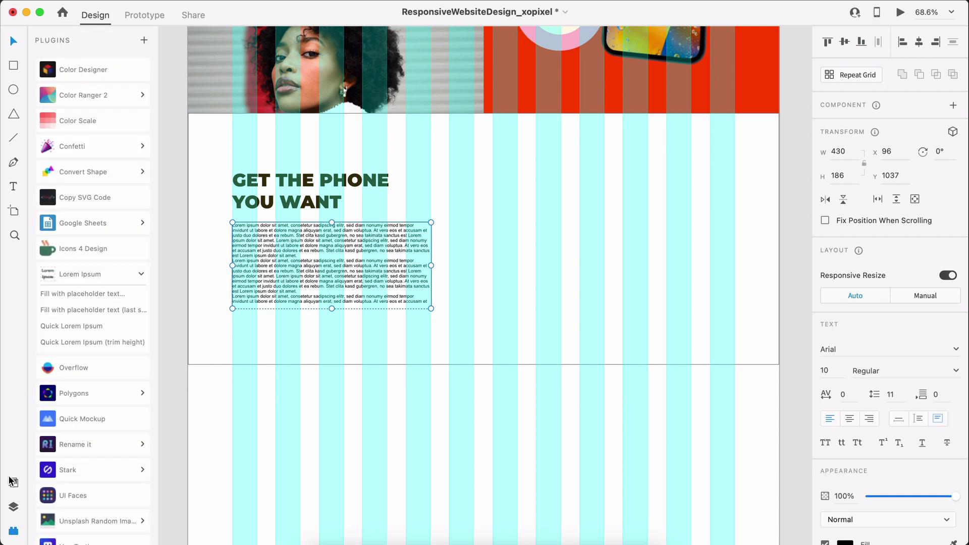
Apply the body large style to the placeholder paragraph and shorten its text box to 147 high
{"action": "left_click", "coordinate": [14, 481]}
{"action": "left_click", "coordinate": [106, 404]}
{"action": "left_click_drag", "start_coordinate": [331, 308], "coordinate": [332, 292]}
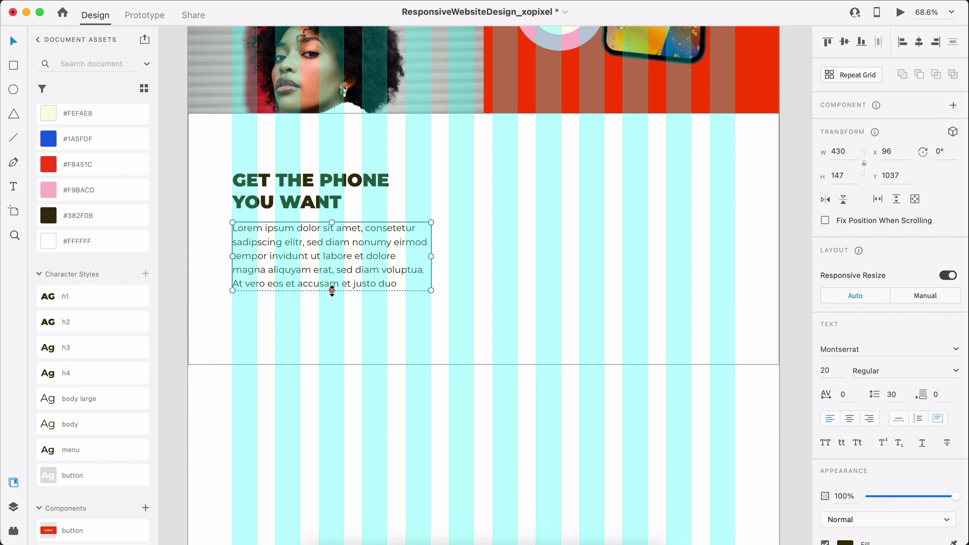
{"action": "key", "text": "Escape"}
Place a button component under the paragraph, aligned to its left edge, and set the heading 24 px above the paragraph
{"action": "left_click_drag", "start_coordinate": [97, 530], "coordinate": [257, 314]}
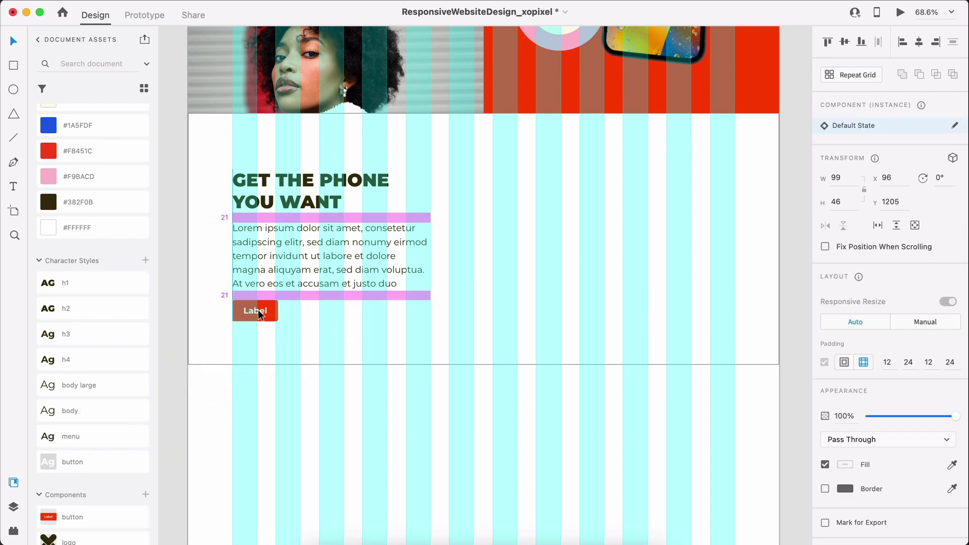
{"action": "left_click", "coordinate": [283, 200]}
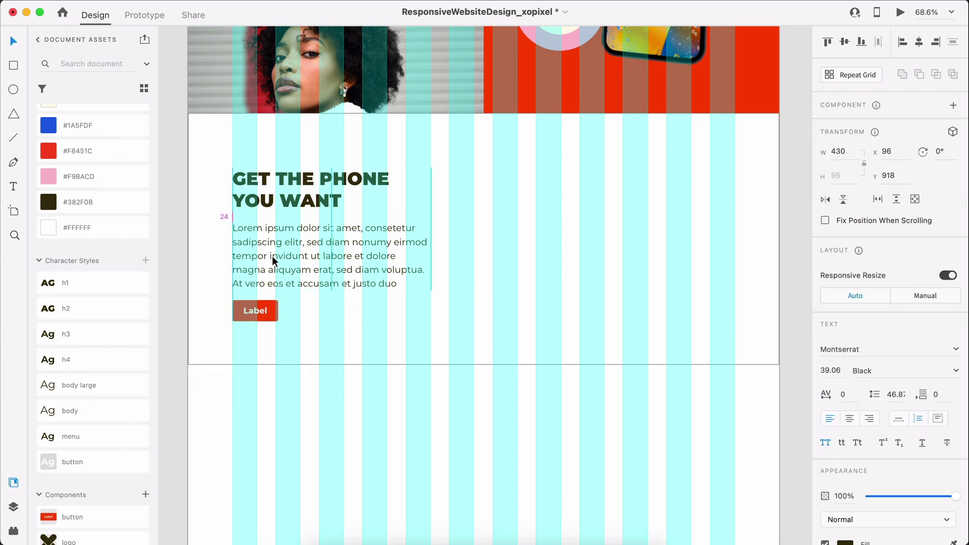
{"action": "left_click", "coordinate": [268, 315]}
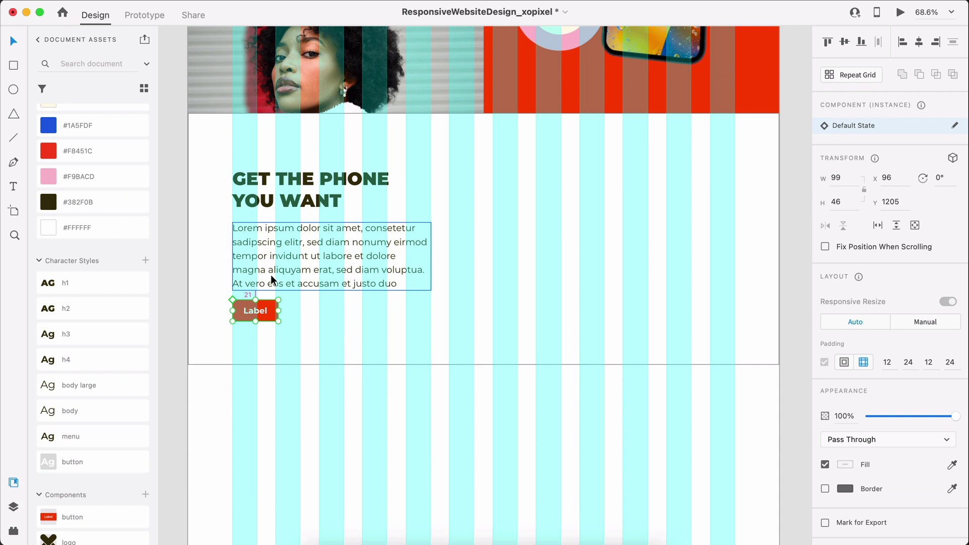
Change the new button's label to "See plans"
{"action": "double_click", "coordinate": [254, 311]}
{"action": "type", "text": "See plans"}
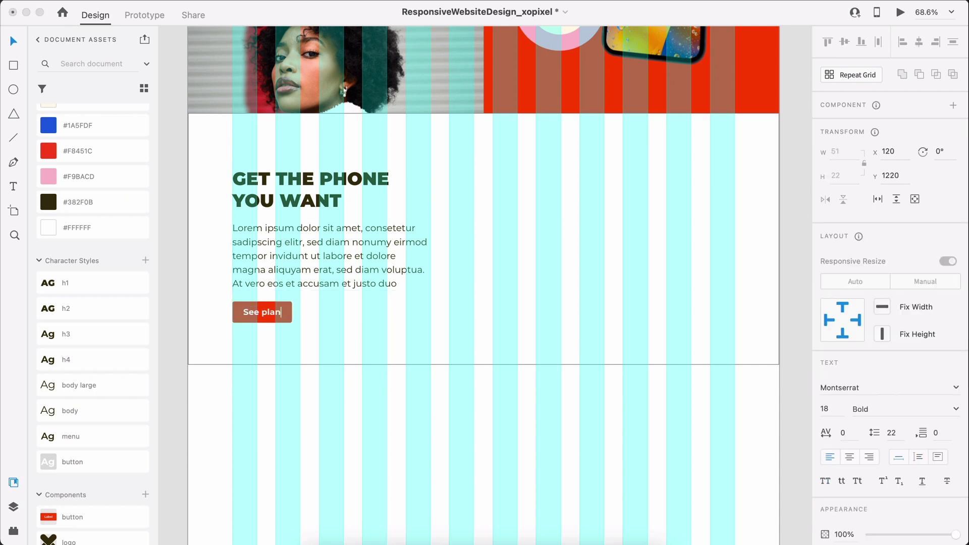
{"action": "left_click", "coordinate": [266, 417]}
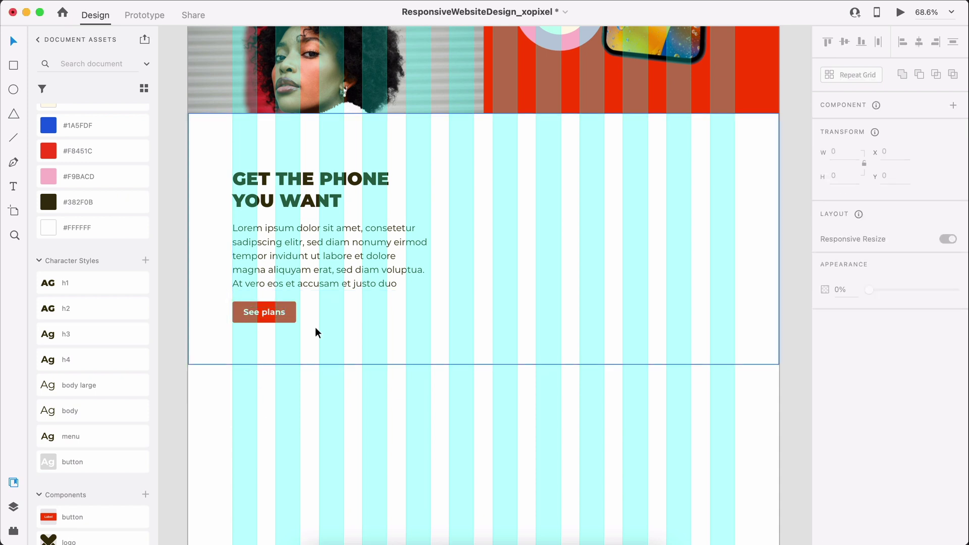
Hide the layout grid and move the heading, paragraph and button up together within the section
{"action": "key", "text": "super+shift+apostrophe"}
{"action": "left_click", "coordinate": [293, 320]}
{"action": "left_click", "coordinate": [310, 253], "text": "shift"}
{"action": "left_click", "coordinate": [302, 178], "text": "shift"}
{"action": "left_click_drag", "start_coordinate": [303, 178], "coordinate": [302, 170]}
{"action": "left_click", "coordinate": [285, 416]}
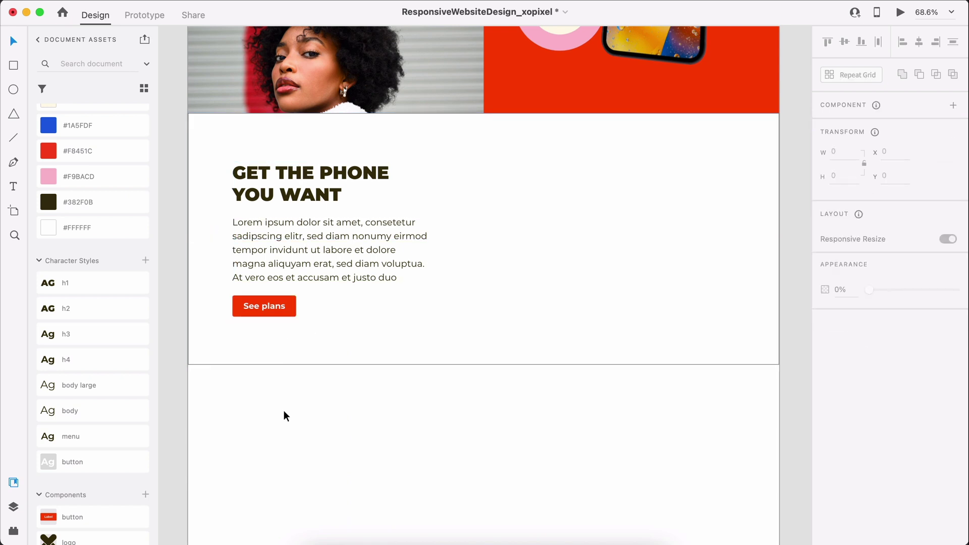
Show the layout grid and draw an 80 × 80 circle at a column edge in the section's right half
{"action": "key", "text": "super+shift+apostrophe"}
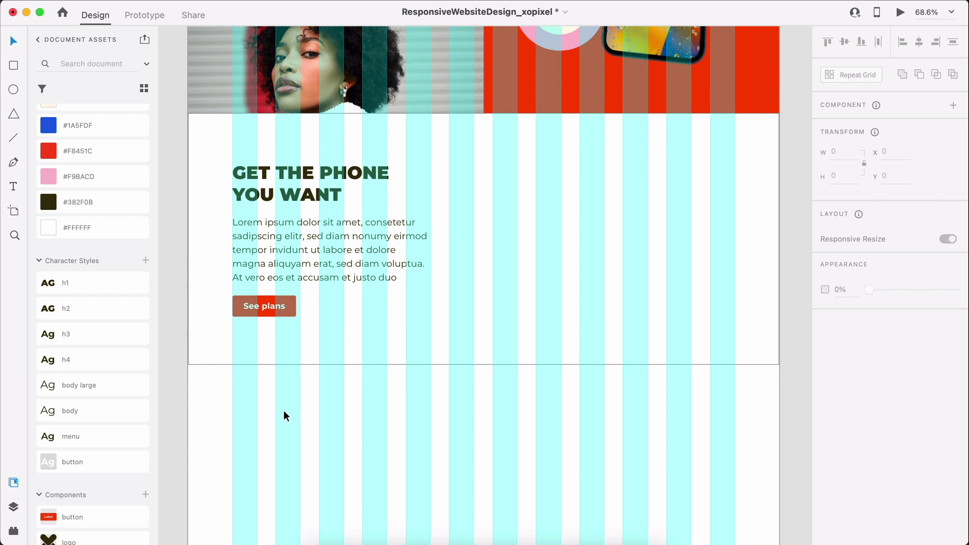
{"action": "key", "text": "e"}
{"action": "mouse_move", "coordinate": [492, 184]}
{"action": "left_mouse_down"}
{"action": "mouse_move", "coordinate": [527, 206]}
{"action": "mouse_move", "coordinate": [530, 221]}
{"action": "left_mouse_up"}
Duplicate the paragraph beside the circle, cut its text to two lines, and center it vertically on the circle
{"action": "key", "text": "v"}
{"action": "left_click", "coordinate": [346, 250]}
{"action": "left_click_drag", "start_coordinate": [346, 250], "coordinate": [657, 220]}
{"action": "key", "text": "BackSpace"}
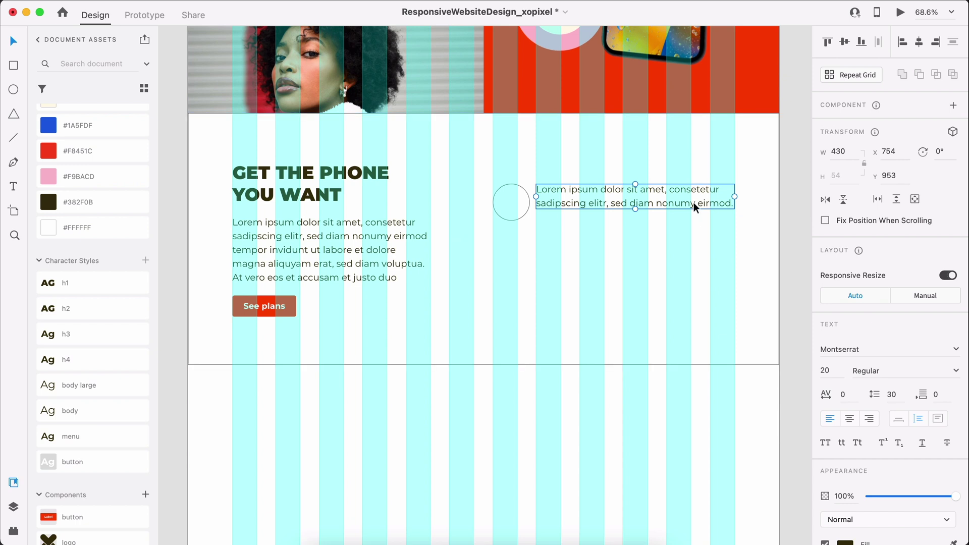
{"action": "left_click_drag", "start_coordinate": [694, 207], "coordinate": [696, 211]}
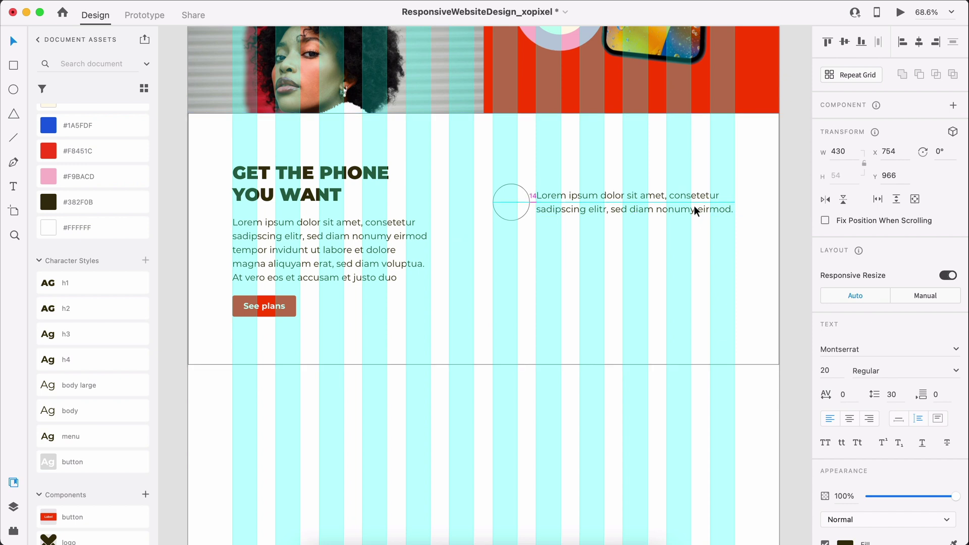
Fill the 80 px circle with #FEFAE8 and remove its border
{"action": "left_click", "coordinate": [506, 178]}
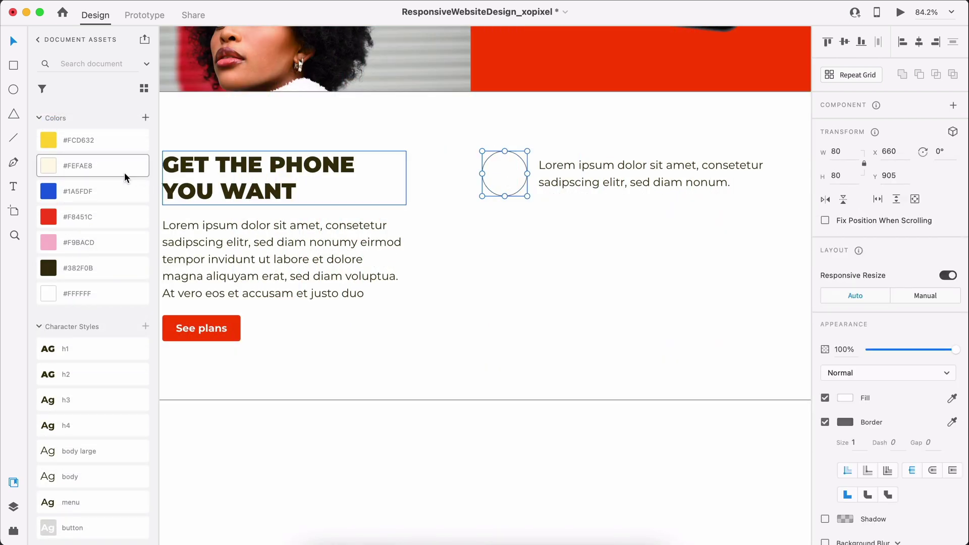
{"action": "left_click", "coordinate": [124, 173]}
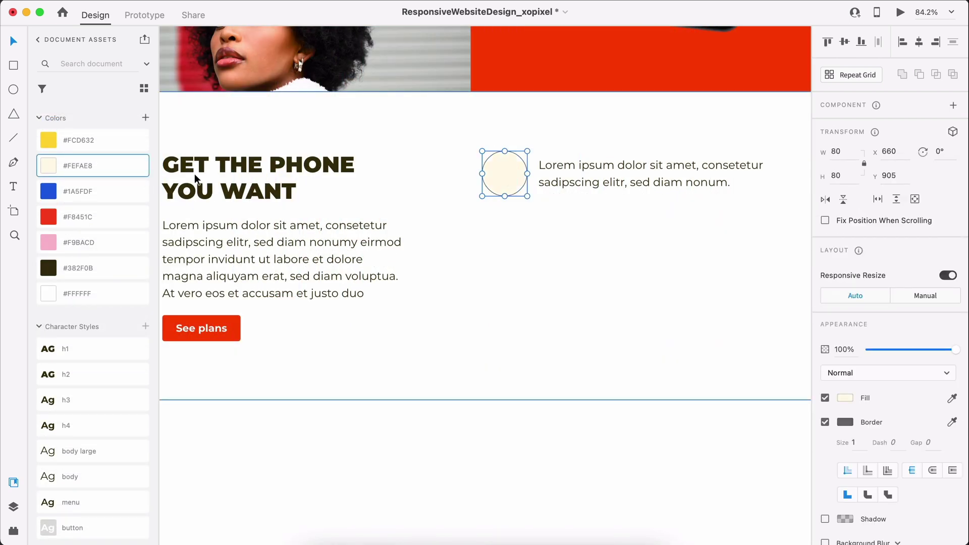
{"action": "left_click", "coordinate": [825, 423]}
Repeat the circle and its text as a Repeat Grid of four rows and move the list up within the section
{"action": "left_click", "coordinate": [638, 182], "text": "shift"}
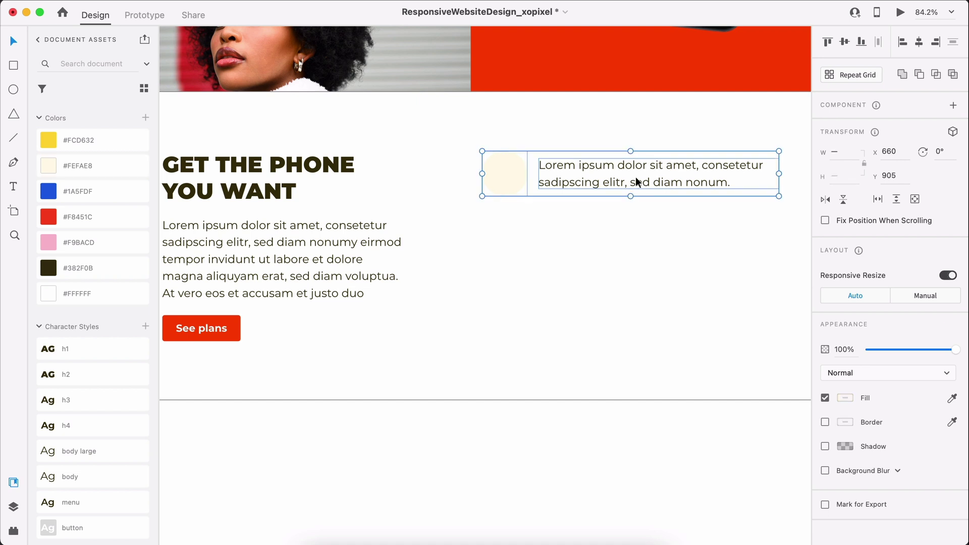
{"action": "key", "text": "super+r"}
{"action": "left_click_drag", "start_coordinate": [630, 197], "coordinate": [640, 370]}
{"action": "left_click_drag", "start_coordinate": [616, 314], "coordinate": [607, 294]}
{"action": "scroll", "coordinate": [608, 296], "scroll_direction": "right", "scroll_amount": 2}
{"action": "scroll", "coordinate": [608, 296], "scroll_direction": "left", "scroll_amount": 1}
{"action": "scroll", "coordinate": [608, 297], "scroll_direction": "up", "scroll_amount": 1}
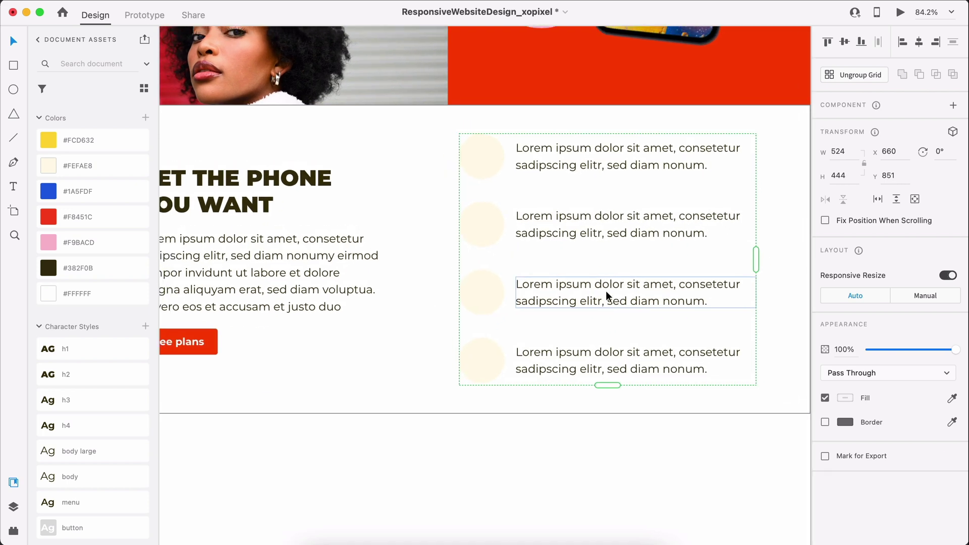
Ungroup the repeat grid and place the Feather gift icon at size 32 in the center of the first circle
{"action": "key", "text": "super+shift+apostrophe"}
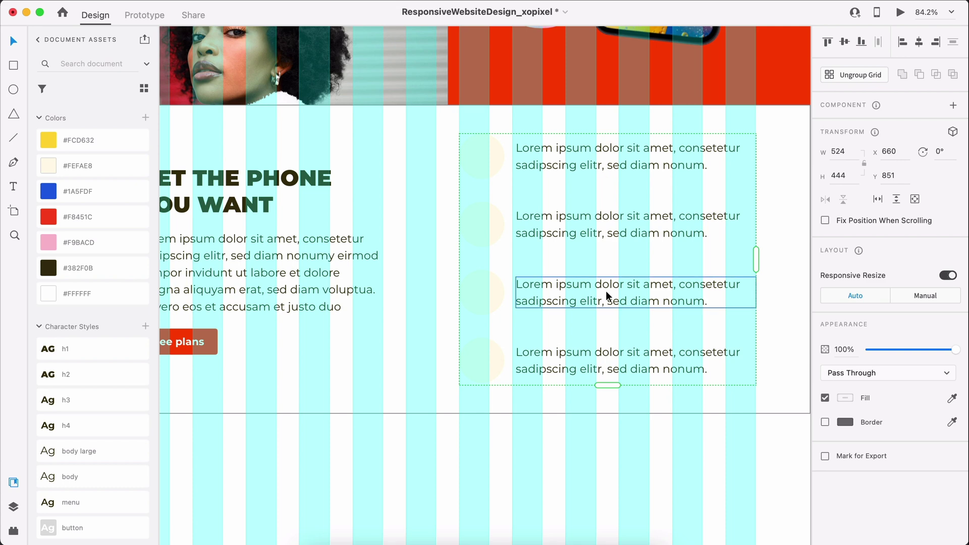
{"action": "key", "text": "super+shift+apostrophe"}
{"action": "right_click", "coordinate": [607, 296]}
{"action": "left_click", "coordinate": [677, 367]}
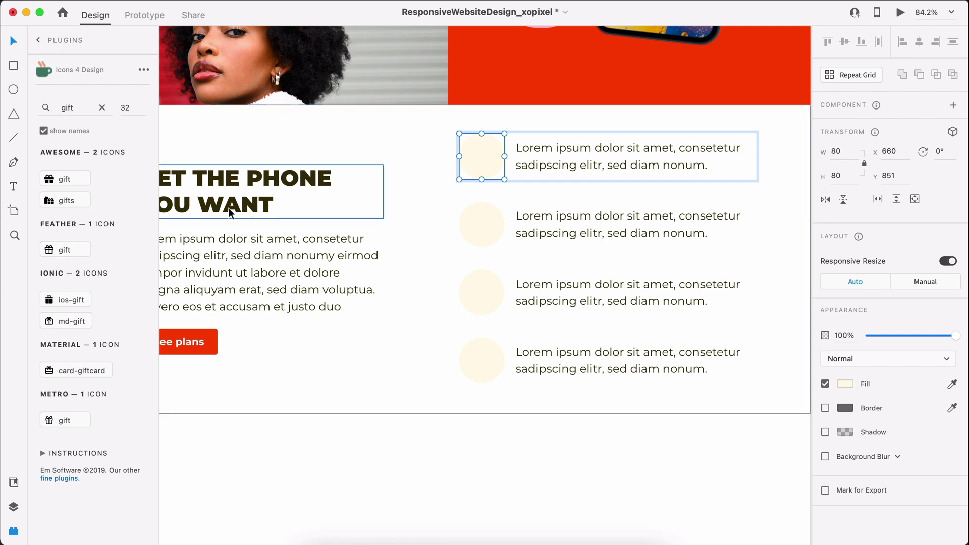
{"action": "left_click", "coordinate": [69, 250]}
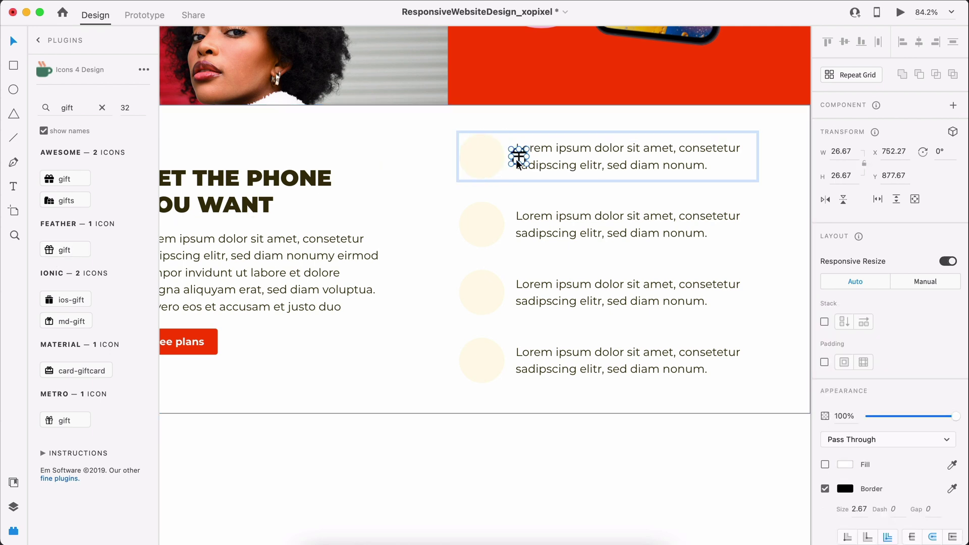
{"action": "left_click_drag", "start_coordinate": [517, 157], "coordinate": [478, 160]}
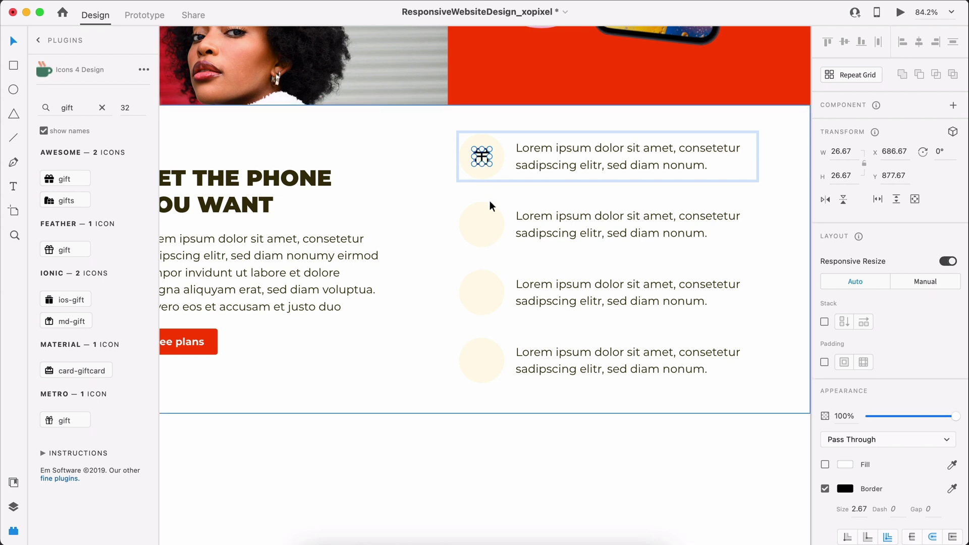
Search the icons for "phone" and "call", and place the Feather phone-call icon in the second circle
{"action": "left_click", "coordinate": [484, 218]}
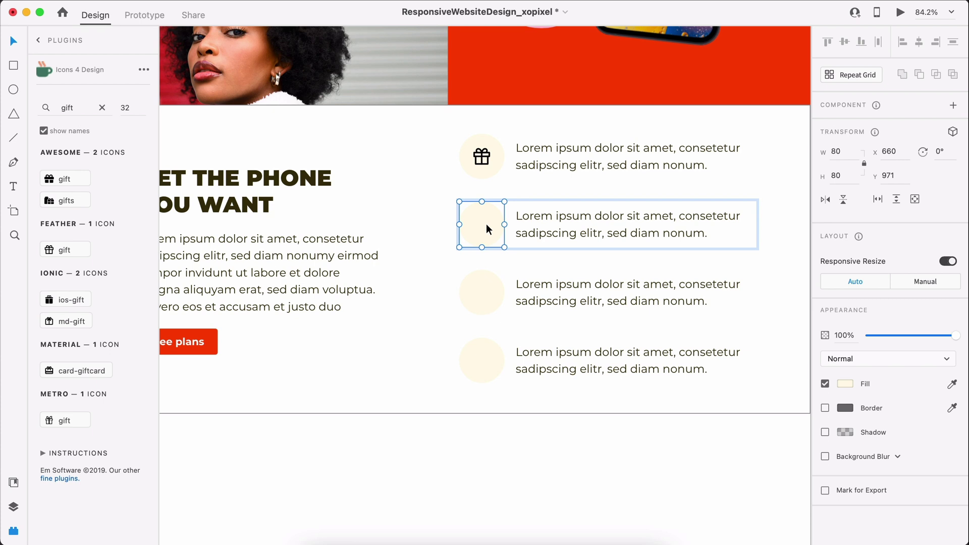
{"action": "double_click", "coordinate": [68, 108]}
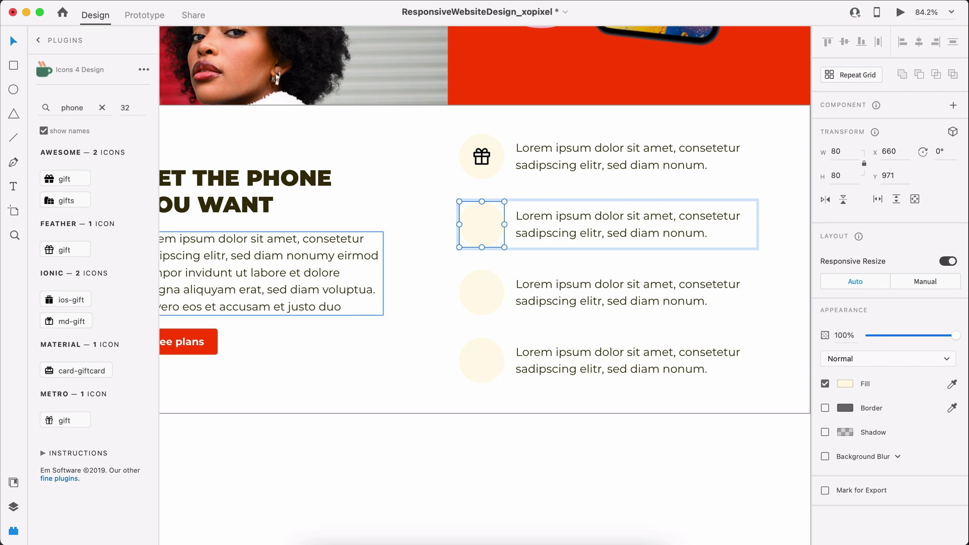
{"action": "scroll", "coordinate": [100, 367], "scroll_direction": "down", "scroll_amount": 5}
{"action": "scroll", "coordinate": [81, 418], "scroll_direction": "down", "scroll_amount": 1}
{"action": "scroll", "coordinate": [74, 97], "scroll_direction": "up", "scroll_amount": 5}
{"action": "double_click", "coordinate": [75, 107]}
{"action": "type", "text": "call"}
{"action": "left_click_drag", "start_coordinate": [78, 178], "coordinate": [469, 225]}
Search the icons for "user" and place the outlined two-person icon in the third circle
{"action": "left_click", "coordinate": [492, 295]}
{"action": "double_click", "coordinate": [67, 108]}
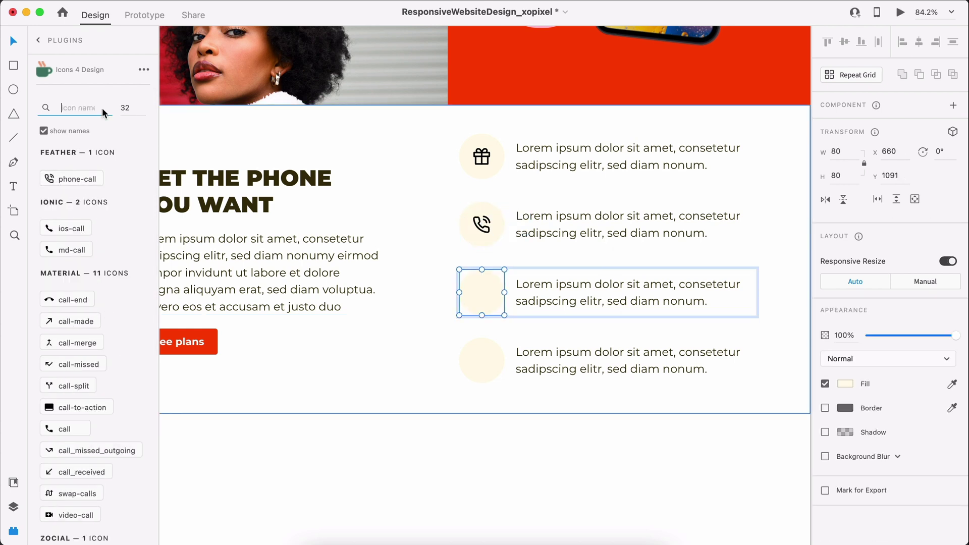
{"action": "key", "text": "BackSpace"}
{"action": "type", "text": "user"}
{"action": "left_click_drag", "start_coordinate": [66, 478], "coordinate": [482, 291]}
Search the icons for "heart" and place the Feather heart icon in the center of the fourth circle
{"action": "left_click", "coordinate": [487, 365]}
{"action": "scroll", "coordinate": [94, 119], "scroll_direction": "up", "scroll_amount": 3}
{"action": "scroll", "coordinate": [95, 117], "scroll_direction": "up", "scroll_amount": 5}
{"action": "left_click", "coordinate": [101, 107]}
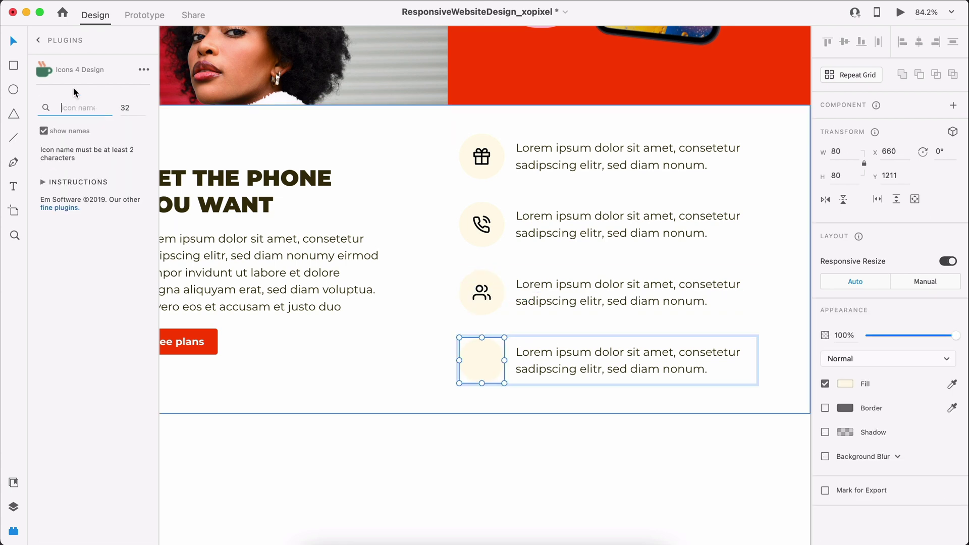
{"action": "type", "text": "heart"}
{"action": "left_click", "coordinate": [66, 336]}
{"action": "left_click_drag", "start_coordinate": [524, 366], "coordinate": [486, 368]}
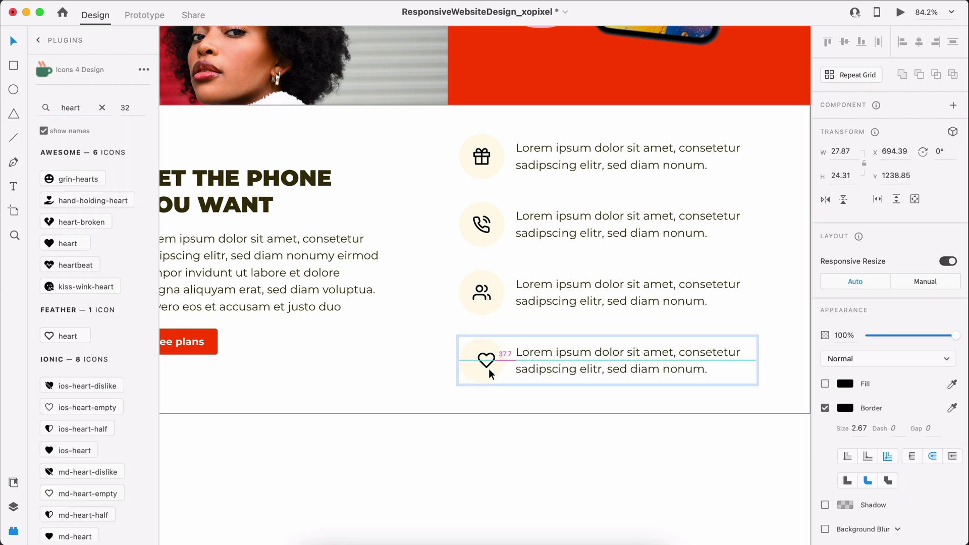
Apply the saved #382F0B color as the border color of the heart icon and the two-person icon
{"action": "left_click", "coordinate": [13, 482]}
{"action": "right_click", "coordinate": [121, 268]}
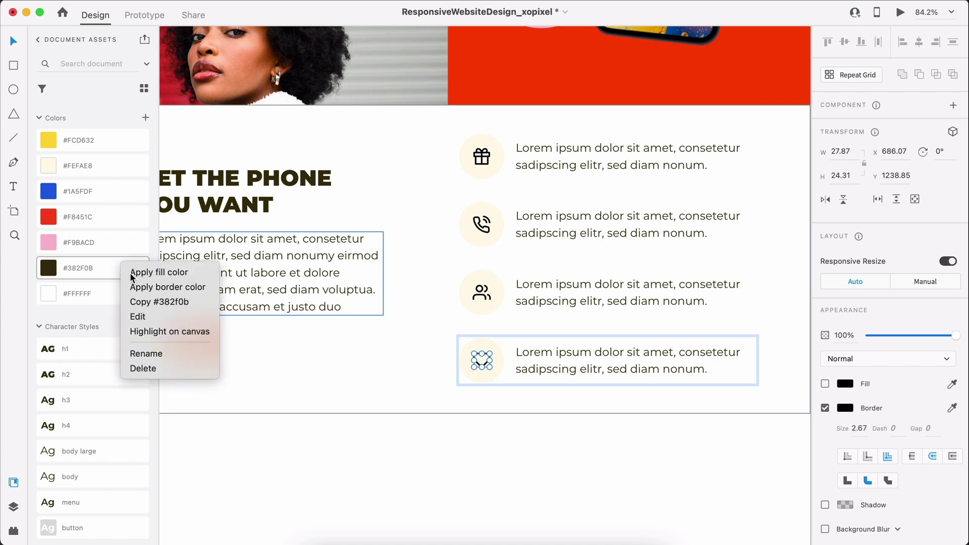
{"action": "left_click", "coordinate": [167, 283]}
{"action": "double_click", "coordinate": [484, 295]}
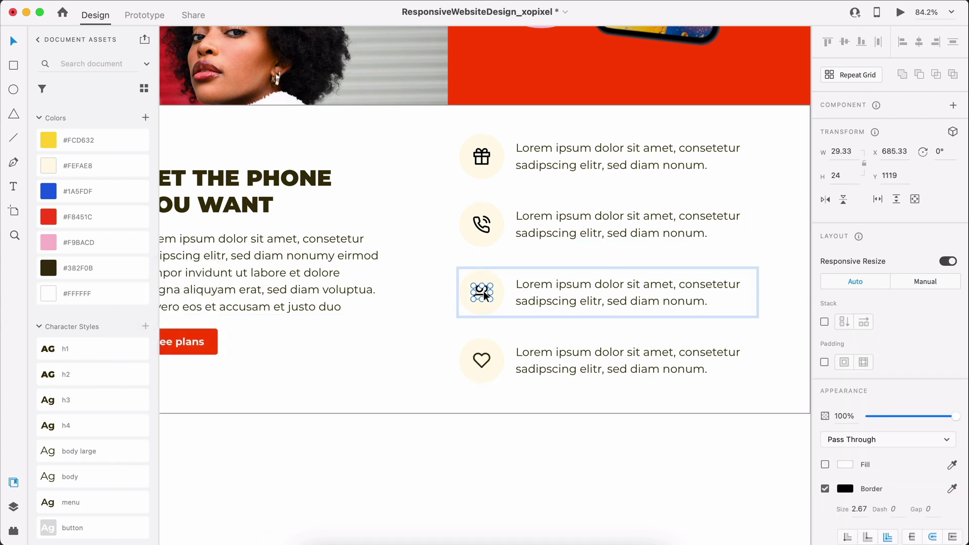
{"action": "right_click", "coordinate": [96, 270]}
{"action": "left_click", "coordinate": [134, 289]}
Apply the #382F0B border color to the phone-call and gift icons, and remove the border from the section's background rectangle
{"action": "left_click", "coordinate": [484, 229]}
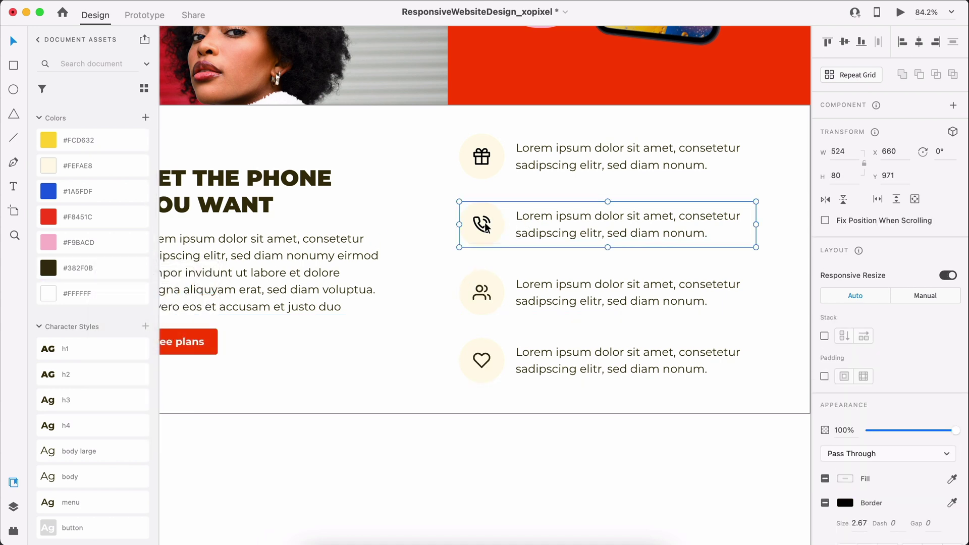
{"action": "left_click", "coordinate": [484, 228]}
{"action": "right_click", "coordinate": [122, 270]}
{"action": "left_click", "coordinate": [143, 293]}
{"action": "left_click", "coordinate": [482, 156]}
{"action": "left_click", "coordinate": [482, 156]}
{"action": "right_click", "coordinate": [108, 270]}
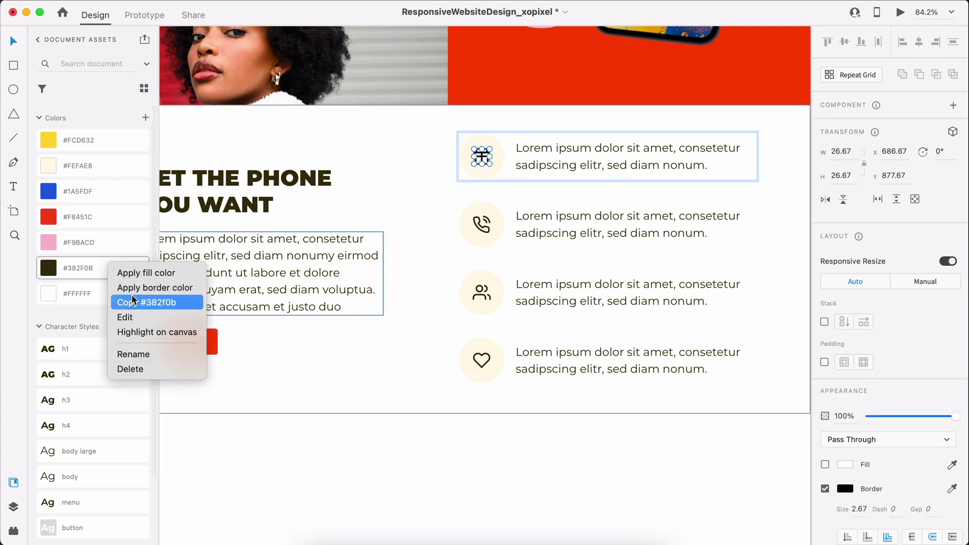
{"action": "left_click", "coordinate": [141, 286]}
{"action": "left_click", "coordinate": [691, 328]}
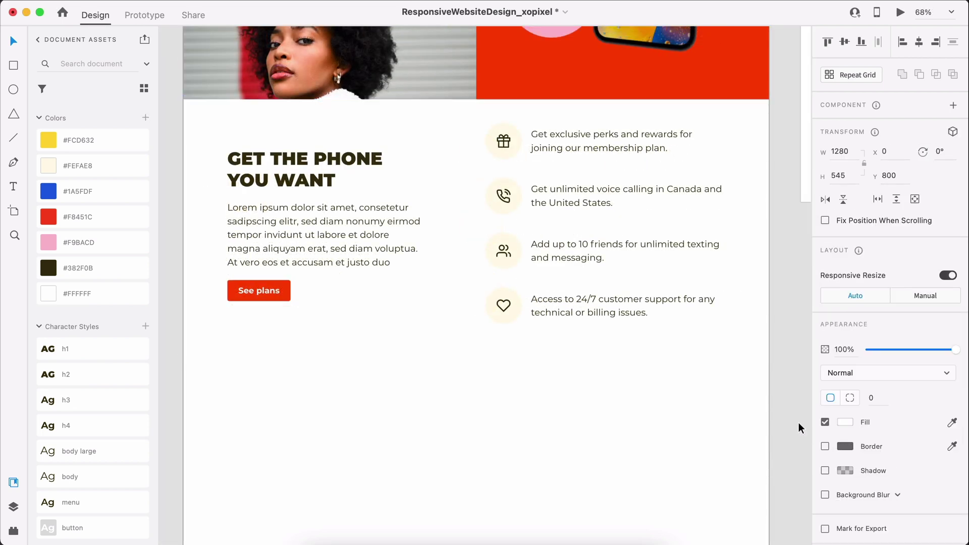
{"action": "left_click", "coordinate": [799, 428]}
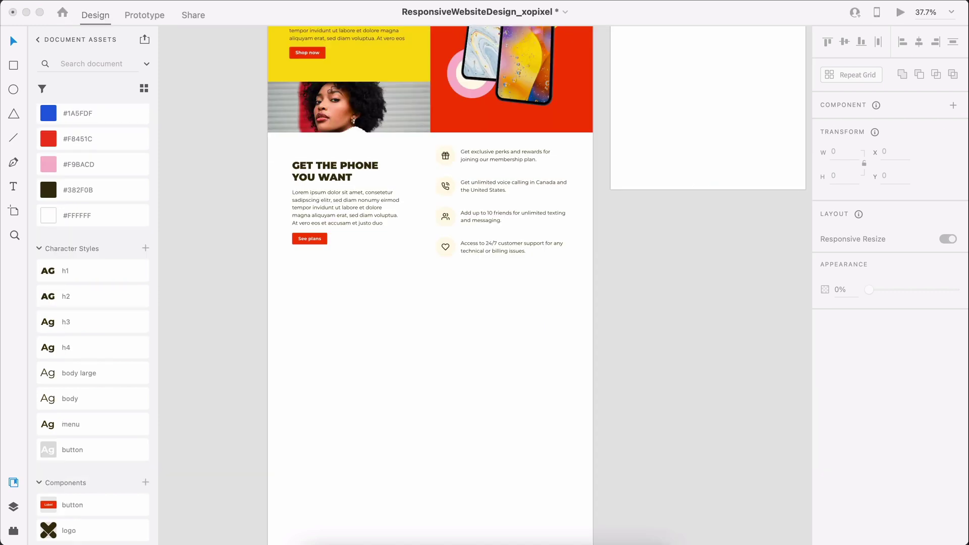
Draw a full-width 1280 × 365 borderless banner rectangle below the icon list section and fill it with #FCD632
{"action": "scroll", "coordinate": [382, 480], "scroll_direction": "up", "scroll_amount": 3}
{"action": "key", "text": "r"}
{"action": "left_click_drag", "start_coordinate": [186, 127], "coordinate": [744, 330]}
{"action": "scroll", "coordinate": [150, 213], "scroll_direction": "up", "scroll_amount": 3}
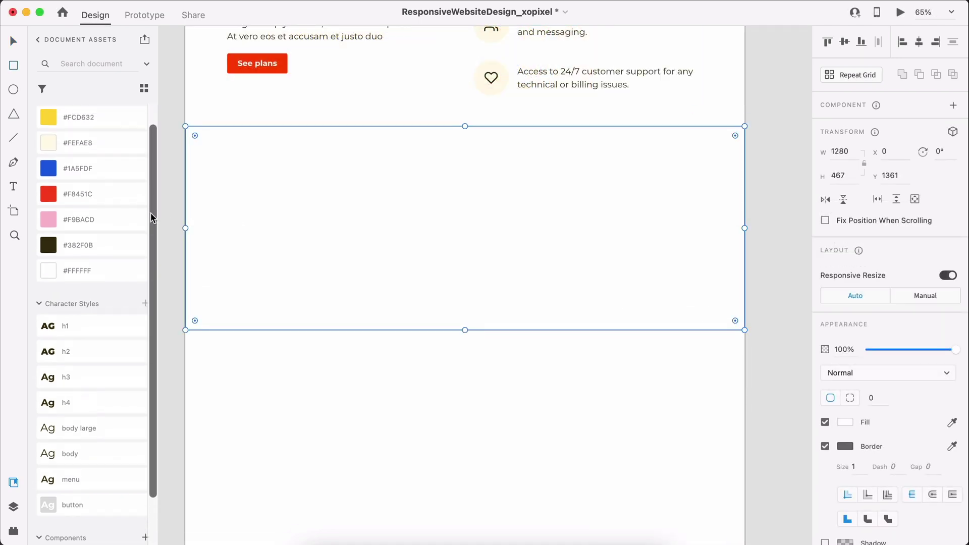
{"action": "left_click", "coordinate": [121, 148]}
Place a duplicate of the yellow banner rectangle on the empty canvas beside the desktop artboard
{"action": "left_click_drag", "start_coordinate": [440, 304], "coordinate": [709, 303]}
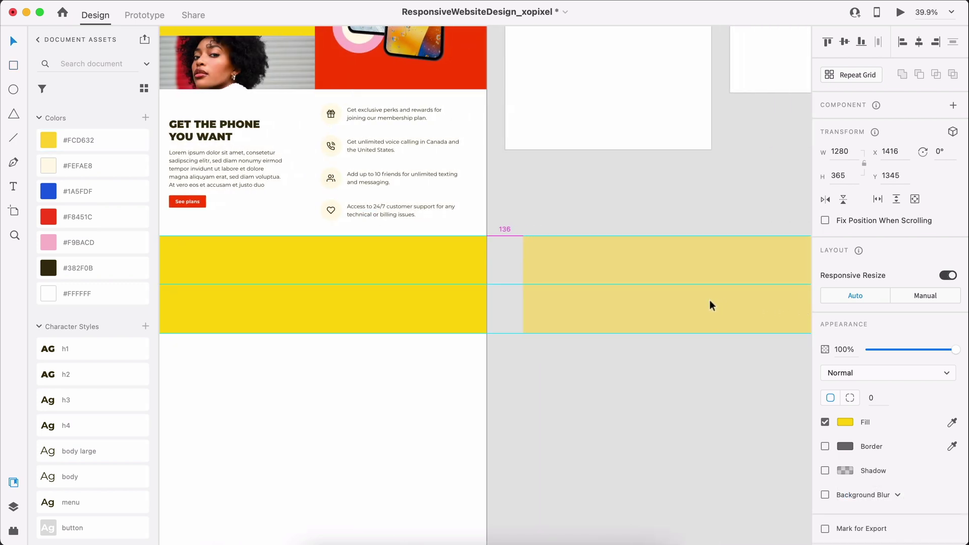
{"action": "left_click_drag", "start_coordinate": [649, 311], "coordinate": [645, 313]}
{"action": "left_click", "coordinate": [594, 205]}
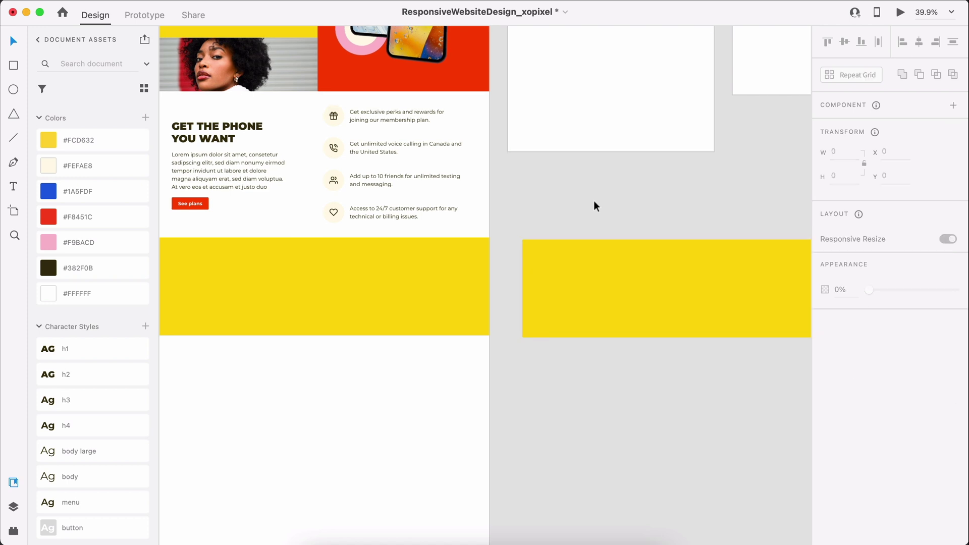
Copy the two pairs of concentric circles from the hero section and place them below the duplicated banner rectangle
{"action": "scroll", "coordinate": [595, 205], "scroll_direction": "up", "scroll_amount": 5}
{"action": "scroll", "coordinate": [595, 206], "scroll_direction": "left", "scroll_amount": 3}
{"action": "left_click", "coordinate": [583, 164]}
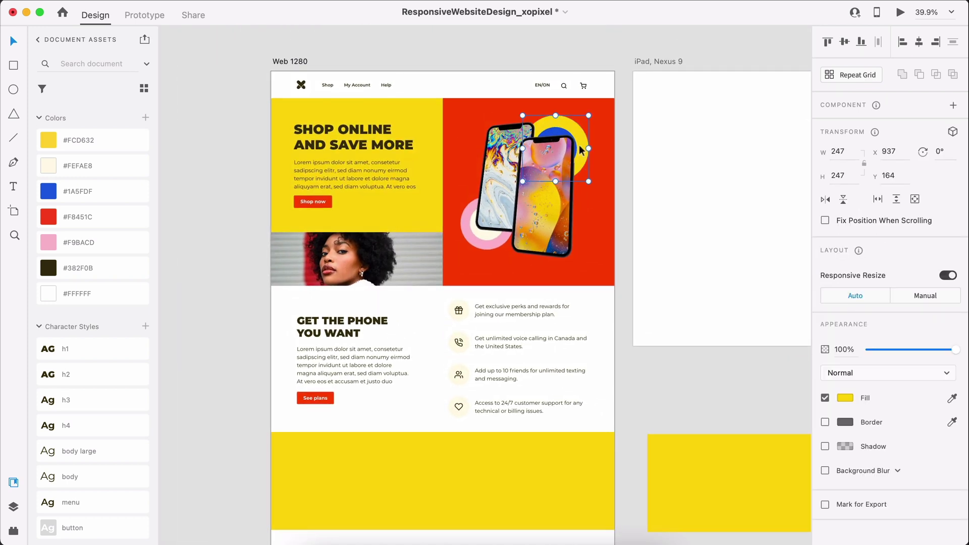
{"action": "left_click", "coordinate": [464, 232], "text": "shift"}
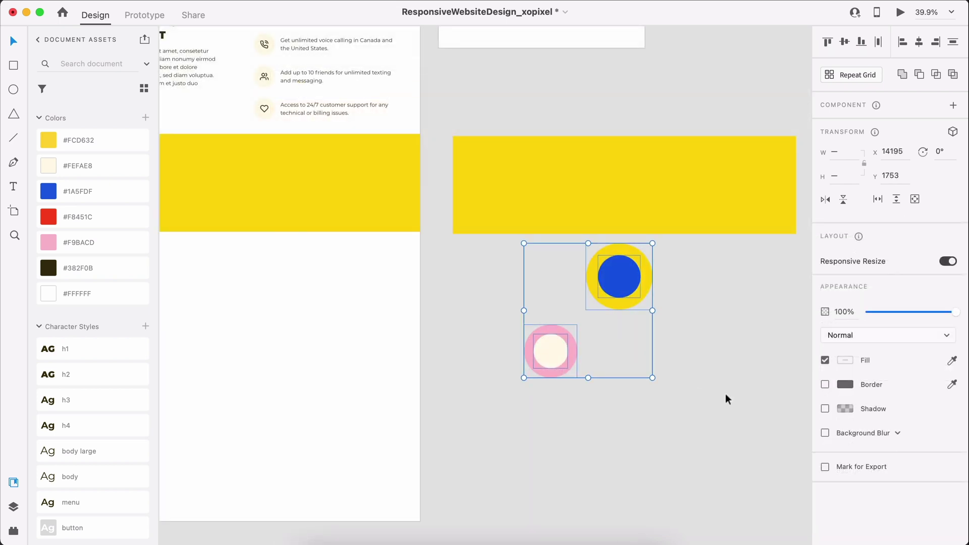
{"action": "left_click", "coordinate": [698, 381]}
Recolor the copied circles, using #1A5FDF for the yellow outer circle and #FCD632 for both inner circles
{"action": "left_click", "coordinate": [649, 289]}
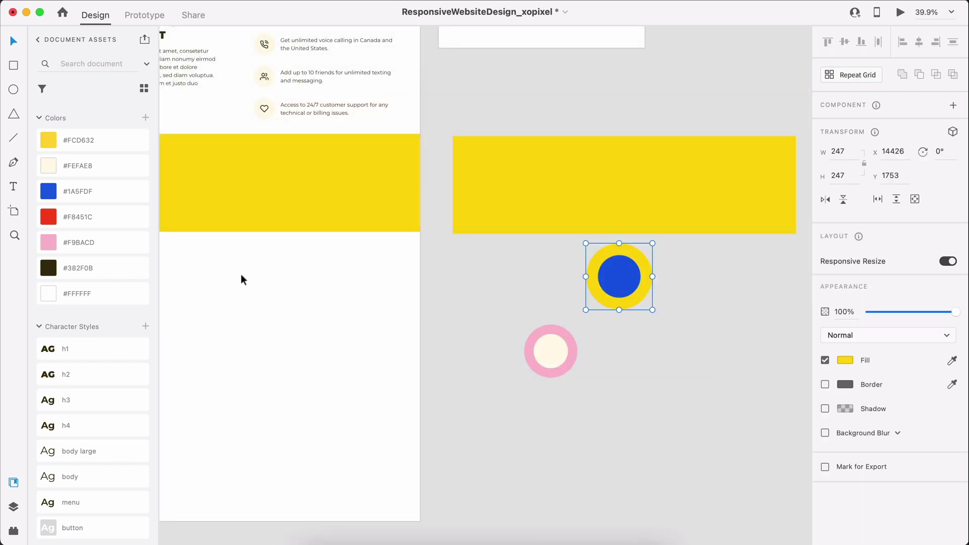
{"action": "left_click", "coordinate": [91, 192]}
{"action": "left_click", "coordinate": [632, 291]}
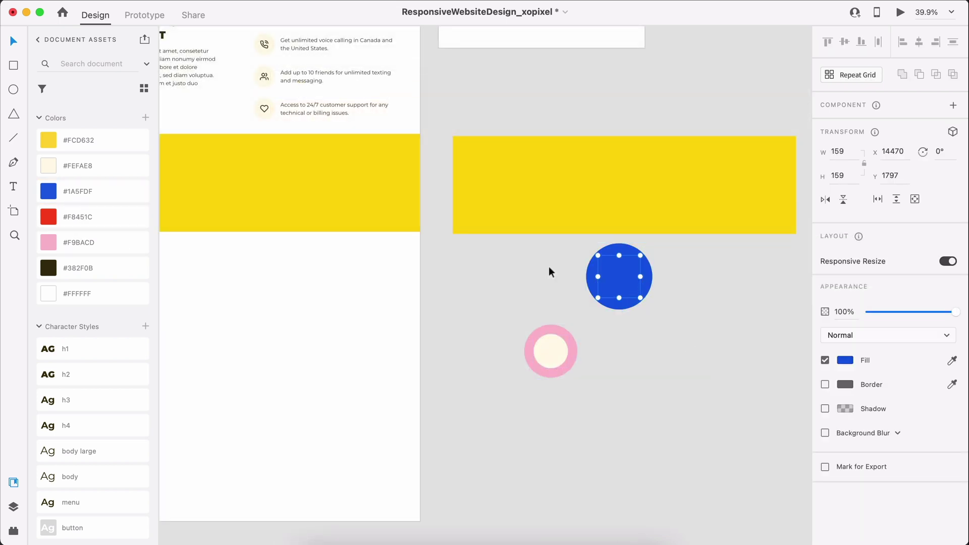
{"action": "left_click", "coordinate": [95, 140]}
{"action": "left_click", "coordinate": [549, 346]}
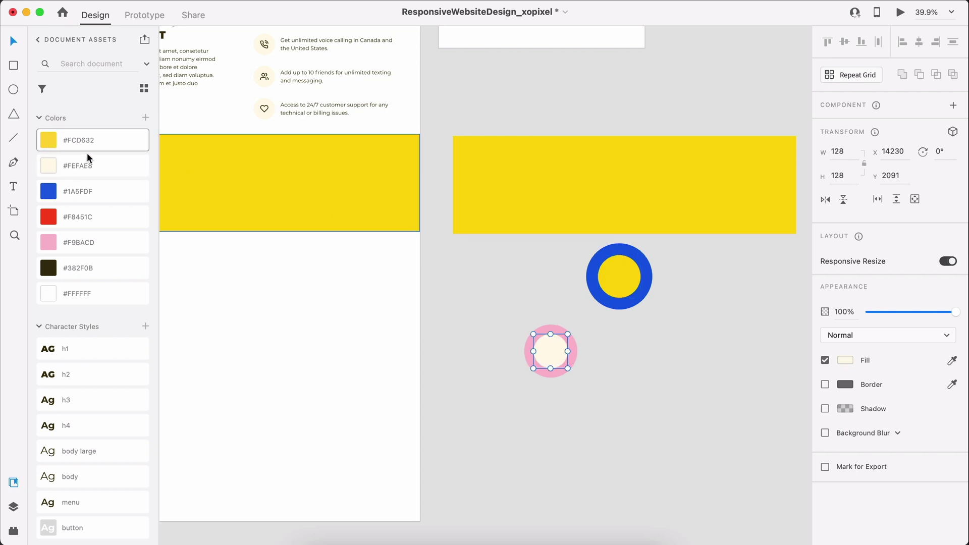
{"action": "left_click", "coordinate": [103, 138]}
Enlarge the blue ring and position it over the upper-right edge of the duplicated banner rectangle
{"action": "scroll", "coordinate": [661, 246], "scroll_direction": "right", "scroll_amount": 4}
{"action": "scroll", "coordinate": [661, 246], "scroll_direction": "up", "scroll_amount": 1}
{"action": "scroll", "coordinate": [661, 246], "scroll_direction": "right", "scroll_amount": 3}
{"action": "left_click_drag", "start_coordinate": [586, 368], "coordinate": [450, 291]}
{"action": "left_click_drag", "start_coordinate": [489, 316], "coordinate": [614, 182]}
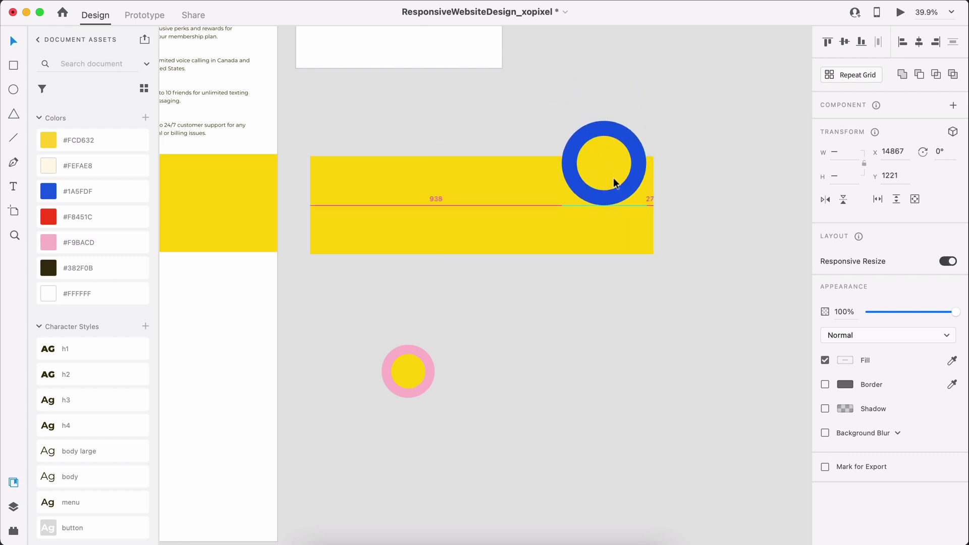
Enlarge the pink ring to about twice its size and position it over the lower-left corner of the duplicated banner
{"action": "left_click", "coordinate": [398, 368]}
{"action": "left_click_drag", "start_coordinate": [434, 398], "coordinate": [511, 455]}
{"action": "left_click_drag", "start_coordinate": [426, 396], "coordinate": [334, 246]}
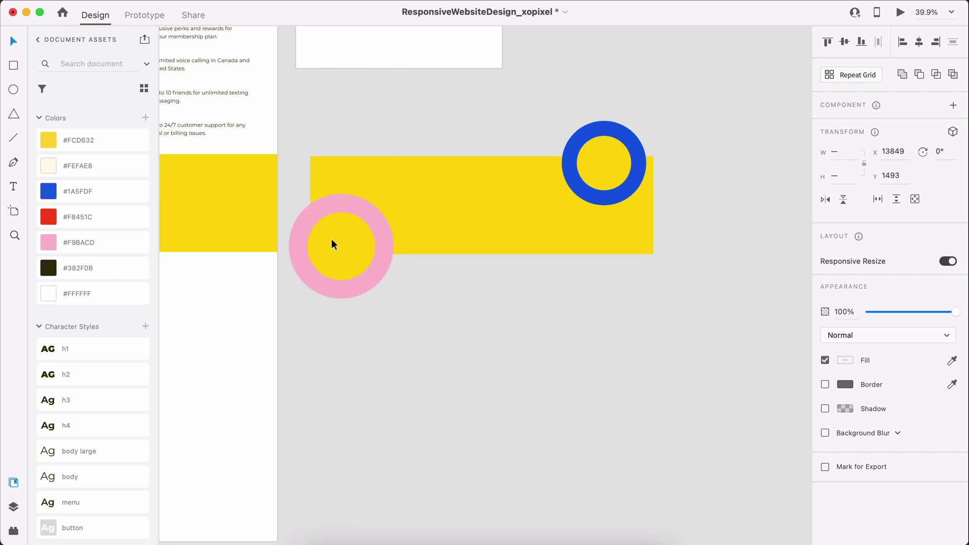
Bring the duplicated banner rectangle to the front and use it to mask the blue and pink rings with Mask with Shape
{"action": "left_click", "coordinate": [511, 201]}
{"action": "key", "text": "super+shift+bracketright"}
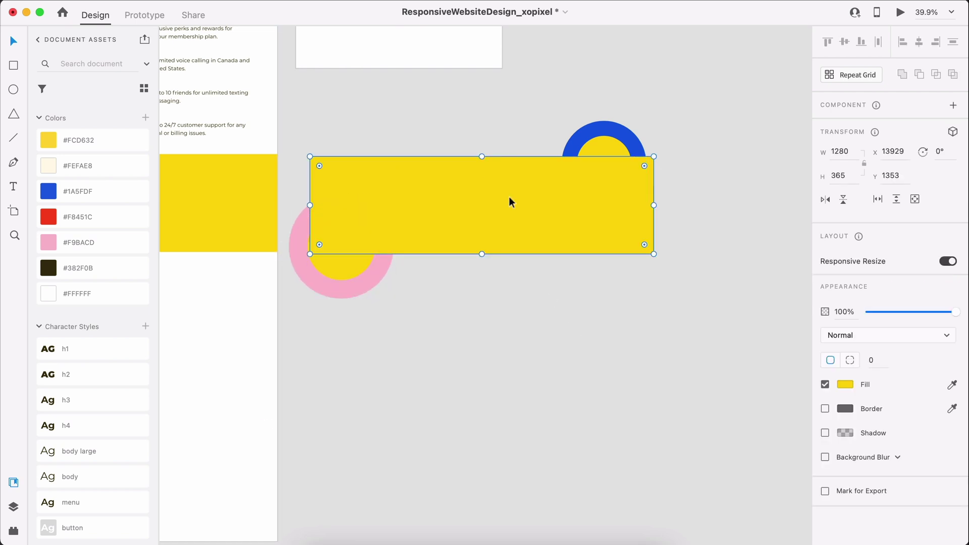
{"action": "left_click", "coordinate": [361, 269]}
{"action": "left_click", "coordinate": [381, 275], "text": "shift"}
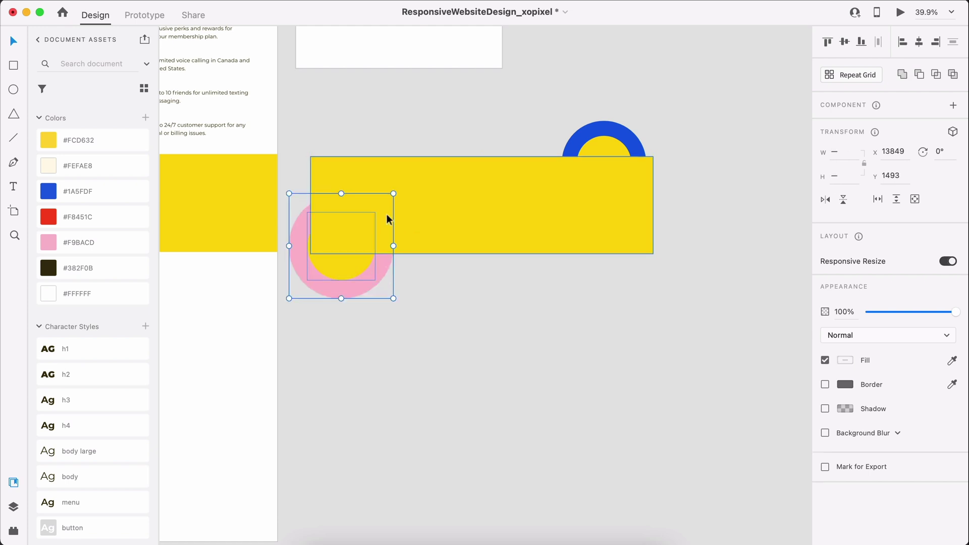
{"action": "left_click_drag", "start_coordinate": [674, 324], "coordinate": [314, 111]}
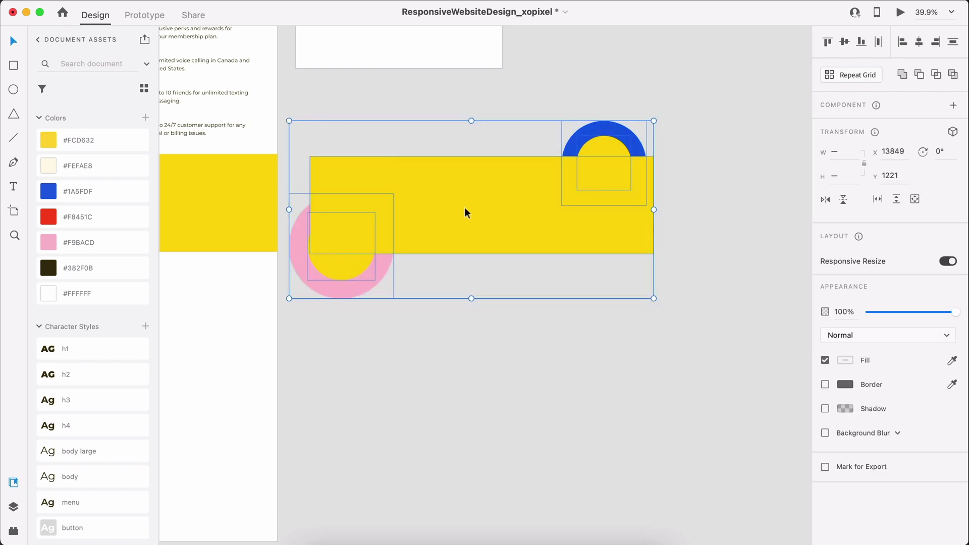
{"action": "right_click", "coordinate": [466, 211]}
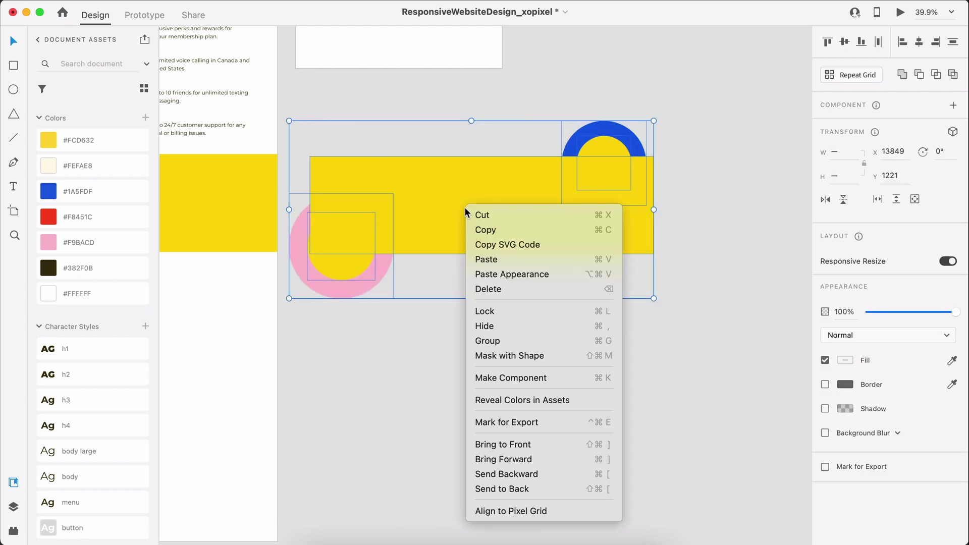
{"action": "left_click", "coordinate": [569, 365]}
Move the masked rings onto the yellow banner in the desktop artboard so their edges line up
{"action": "scroll", "coordinate": [570, 365], "scroll_direction": "left", "scroll_amount": 5}
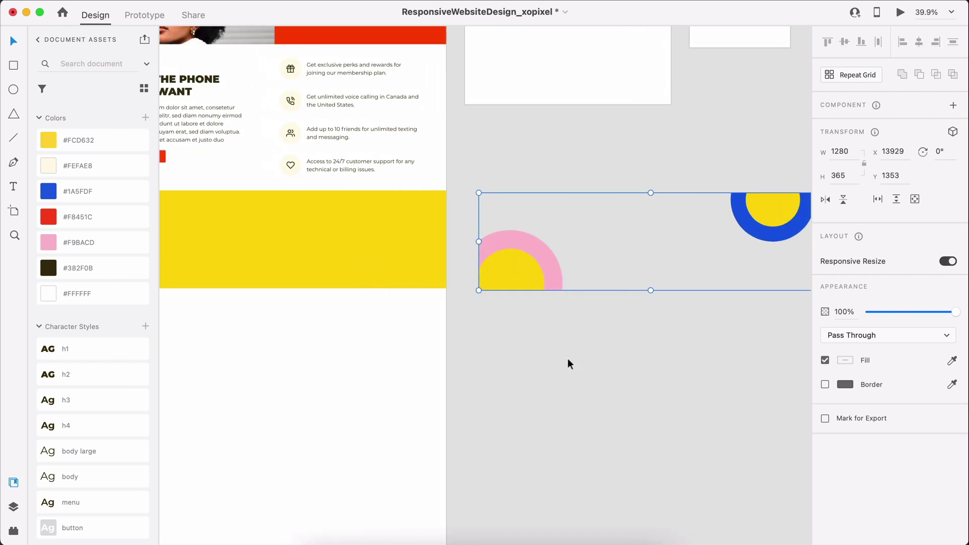
{"action": "left_click_drag", "start_coordinate": [605, 285], "coordinate": [284, 275]}
{"action": "scroll", "coordinate": [283, 275], "scroll_direction": "left", "scroll_amount": 2}
{"action": "scroll", "coordinate": [424, 438], "scroll_direction": "down", "scroll_amount": 2}
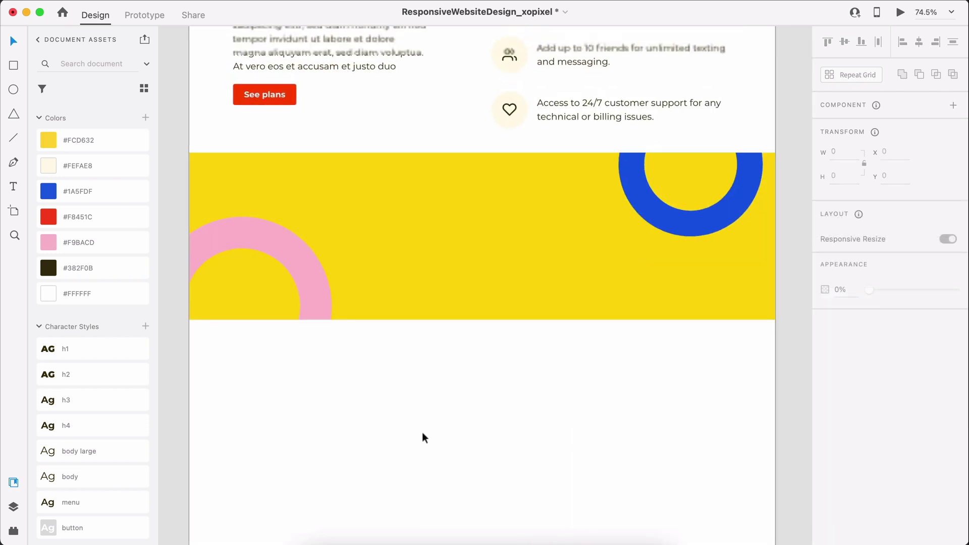
Add the heading "Communication is key" to the yellow banner and apply the h2 character style
{"action": "scroll", "coordinate": [423, 438], "scroll_direction": "down", "scroll_amount": 3}
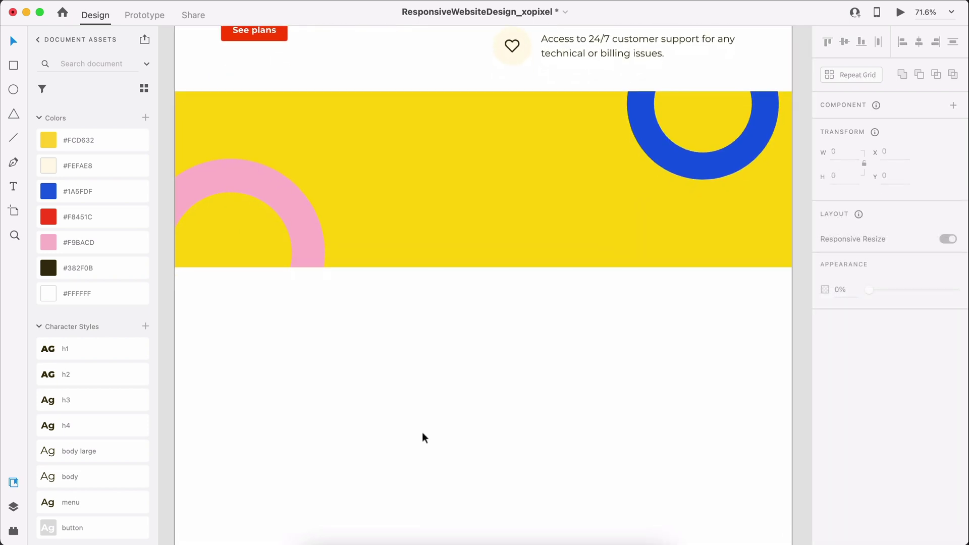
{"action": "left_click", "coordinate": [426, 163]}
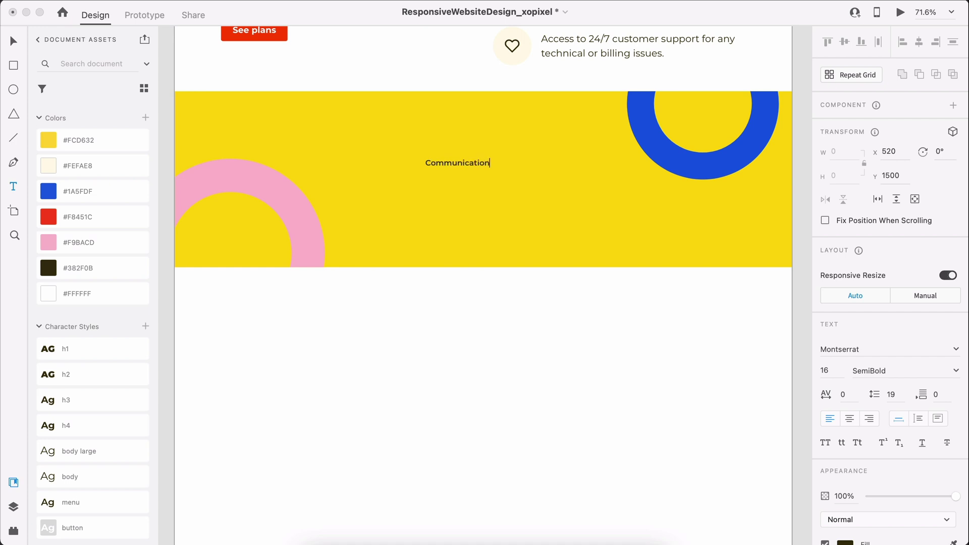
{"action": "type", "text": "Communication is key"}
{"action": "key", "text": "Escape"}
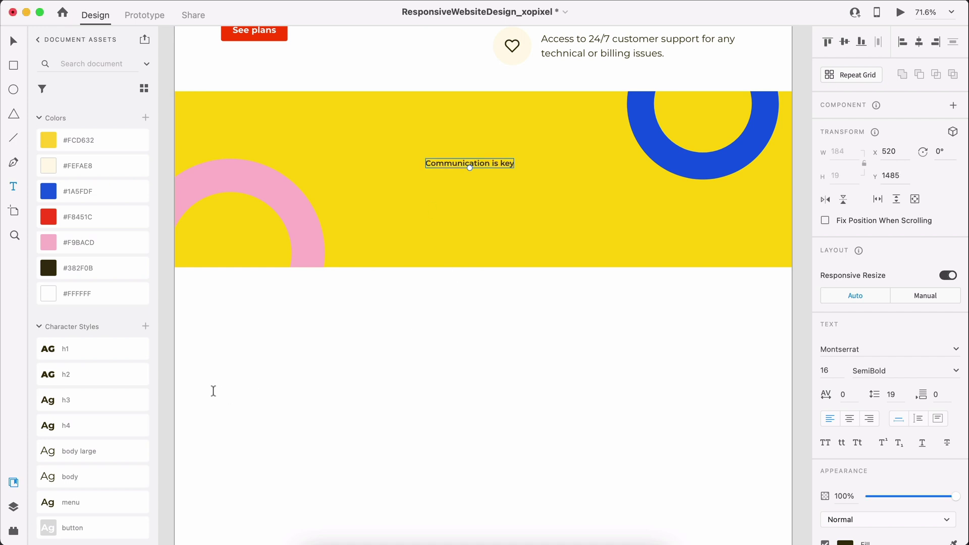
{"action": "left_click", "coordinate": [121, 374]}
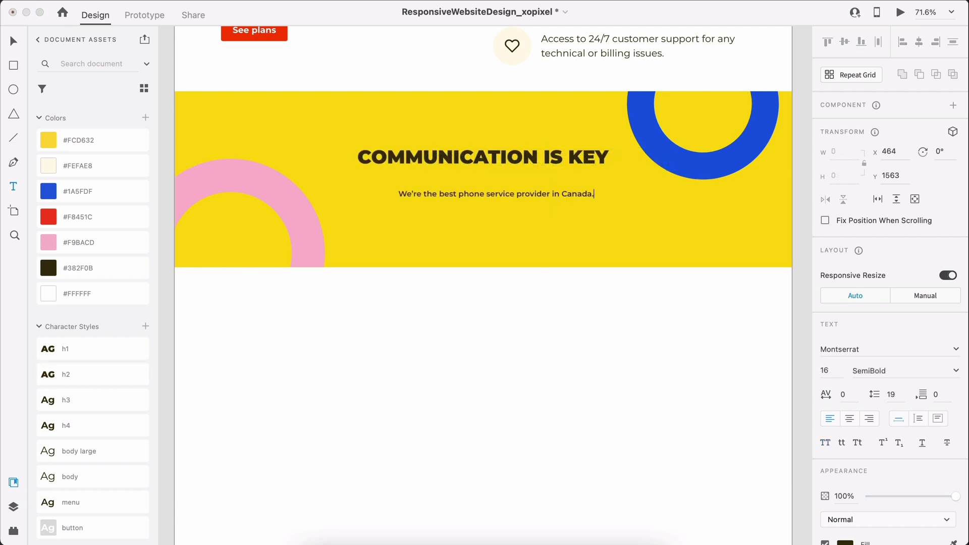
Add the line "We're the best phone service provider in Canada." below the banner heading in the body large style
{"action": "key", "text": "Escape"}
{"action": "left_click", "coordinate": [115, 457]}
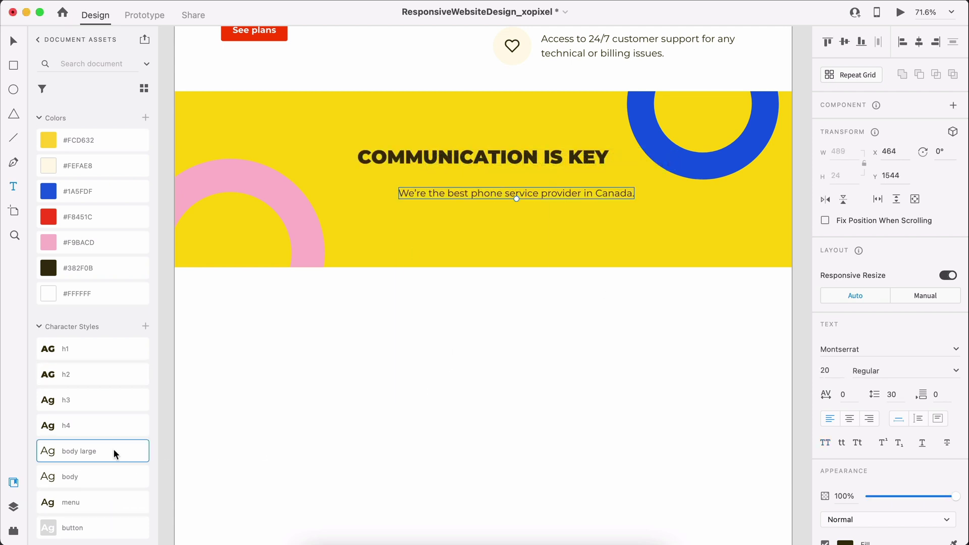
{"action": "key", "text": "Escape"}
Place the button component below the banner's text and change its label to "Learn more"
{"action": "scroll", "coordinate": [115, 480], "scroll_direction": "down", "scroll_amount": 3}
{"action": "left_click_drag", "start_coordinate": [107, 504], "coordinate": [488, 208]}
{"action": "double_click", "coordinate": [494, 212]}
{"action": "double_click", "coordinate": [494, 212]}
{"action": "type", "text": "Learn more"}
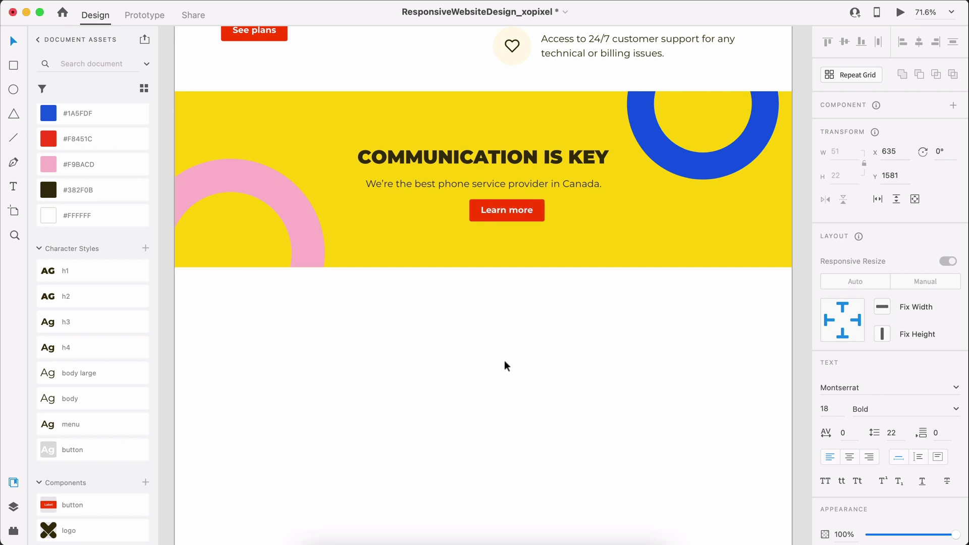
{"action": "left_click", "coordinate": [504, 360]}
Center the Learn more button under the text, and center the heading, text and button together within the yellow banner
{"action": "left_click_drag", "start_coordinate": [516, 208], "coordinate": [492, 209]}
{"action": "left_click", "coordinate": [501, 188], "text": "shift"}
{"action": "left_click", "coordinate": [506, 158], "text": "shift"}
{"action": "left_click_drag", "start_coordinate": [506, 159], "coordinate": [509, 156]}
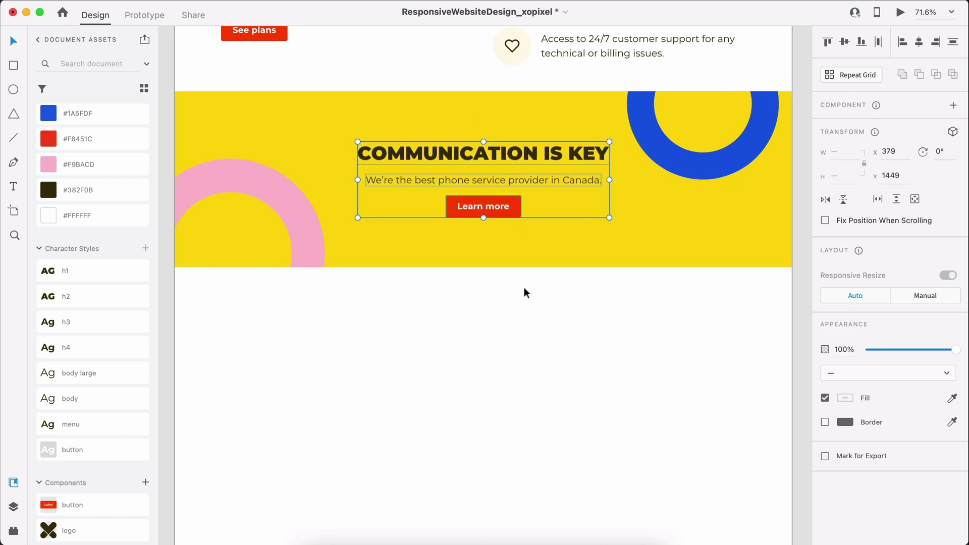
{"action": "left_click", "coordinate": [535, 322]}
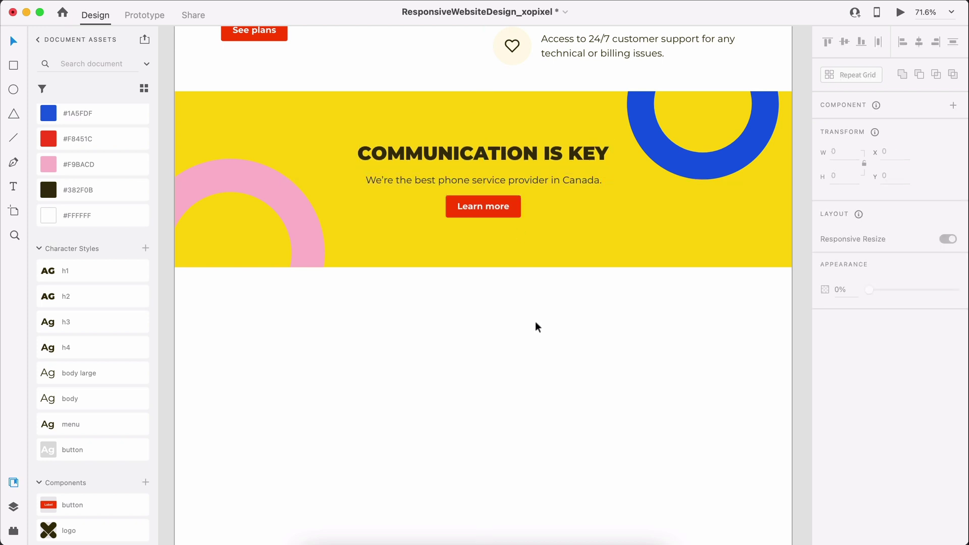
Draw a full-width white rectangle directly below the yellow banner and extend it to 1280 × 845
{"action": "scroll", "coordinate": [534, 327], "scroll_direction": "down", "scroll_amount": 5}
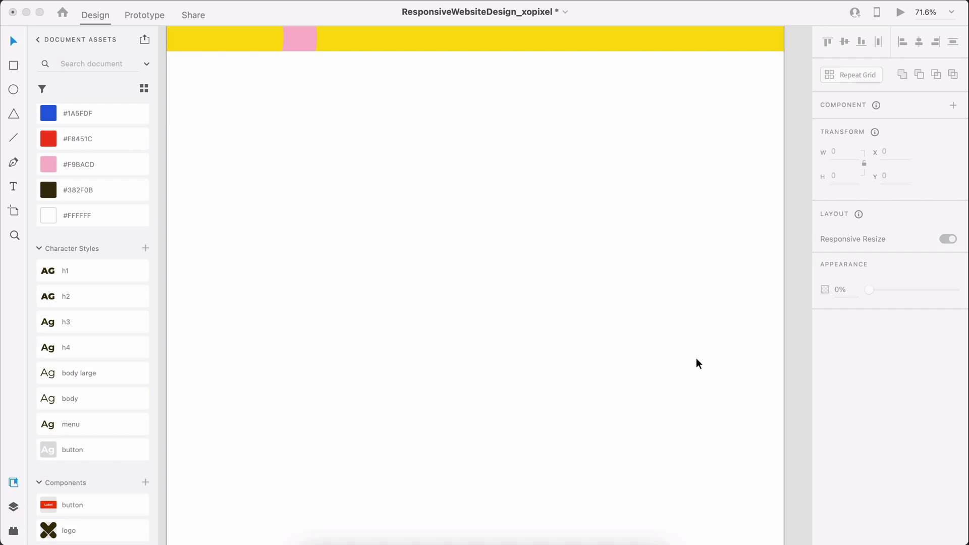
{"action": "key", "text": "r"}
{"action": "left_click_drag", "start_coordinate": [168, 52], "coordinate": [786, 319]}
{"action": "left_click_drag", "start_coordinate": [478, 319], "coordinate": [483, 459]}
{"action": "scroll", "coordinate": [724, 395], "scroll_direction": "down", "scroll_amount": 1}
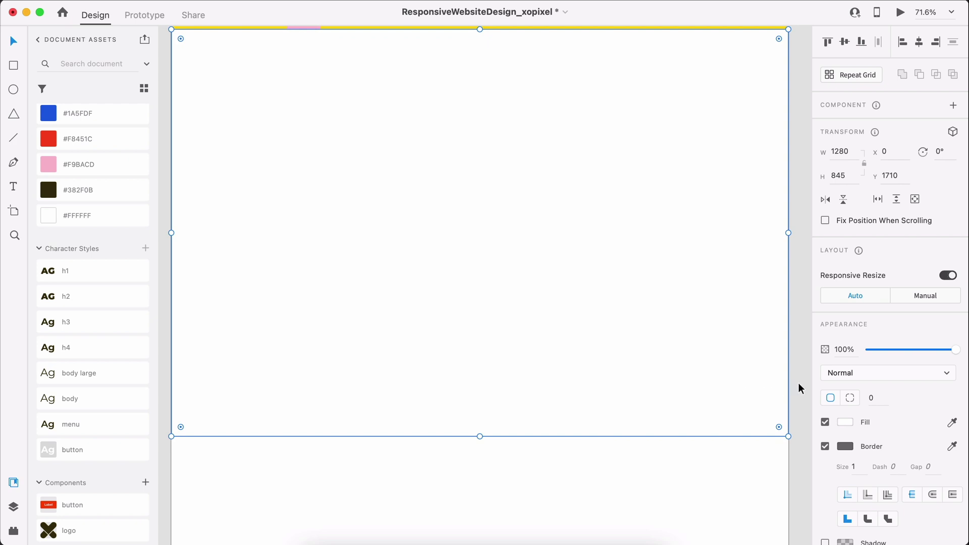
{"action": "key", "text": "Escape"}
Add an h2-style heading "The latest & greatest" in the new section, aligned to the first grid column at X 96 and wrapped onto two lines
{"action": "key", "text": "t"}
{"action": "left_click", "coordinate": [232, 81]}
{"action": "type", "text": "The latest & greatest"}
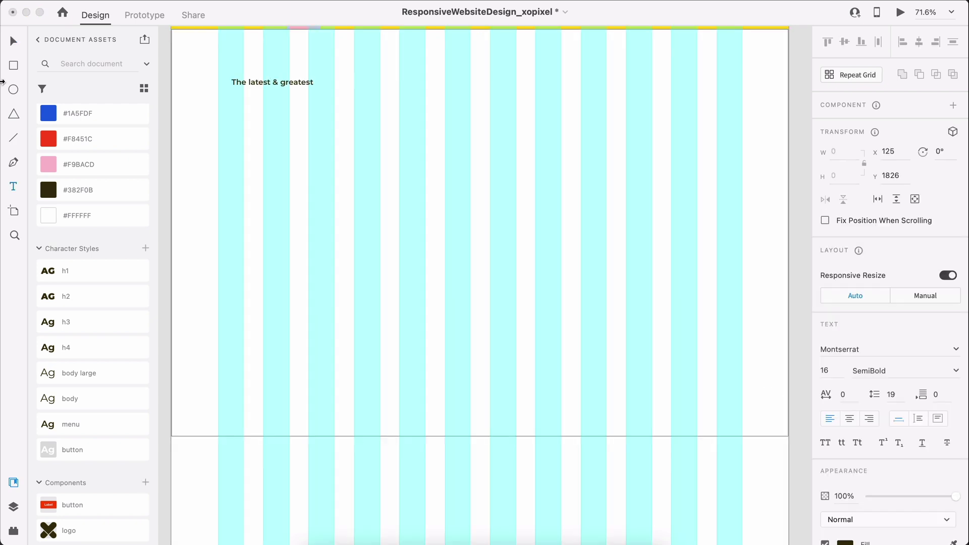
{"action": "key", "text": "Escape"}
{"action": "left_click", "coordinate": [91, 296]}
{"action": "left_click_drag", "start_coordinate": [421, 92], "coordinate": [409, 82]}
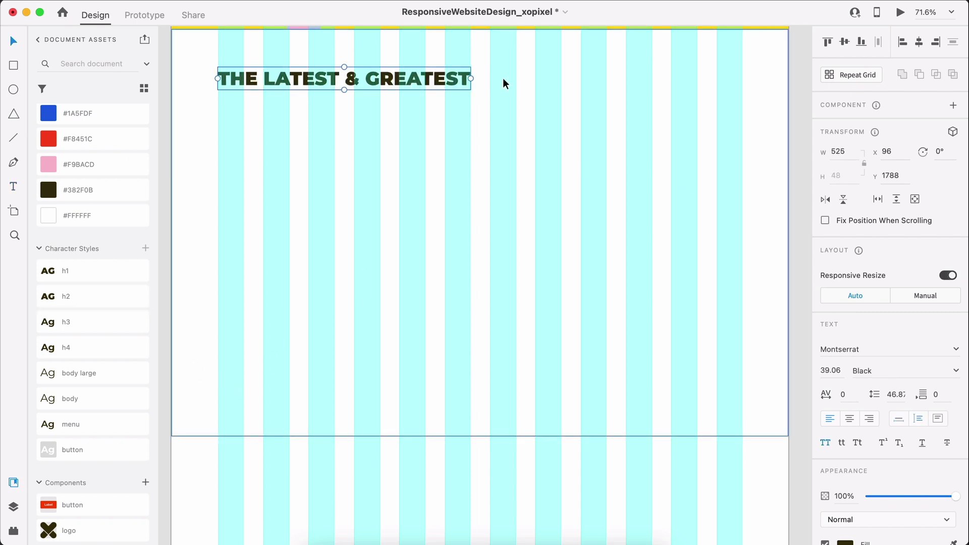
{"action": "left_click_drag", "start_coordinate": [470, 79], "coordinate": [432, 83]}
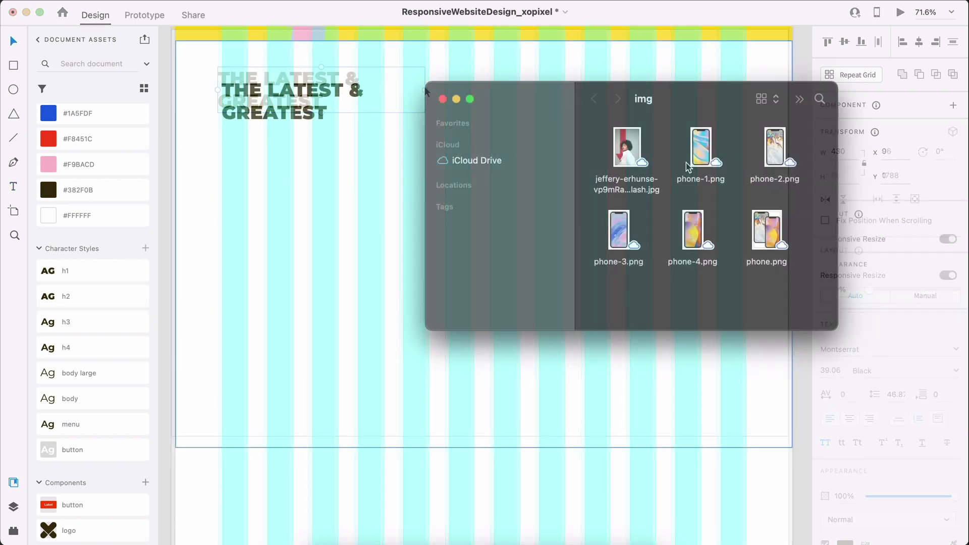
Import phone-1.png, phone-2.png, phone-3.png and phone-4.png from the img folder and set each phone's width to 213
{"action": "left_click", "coordinate": [709, 246], "text": "super"}
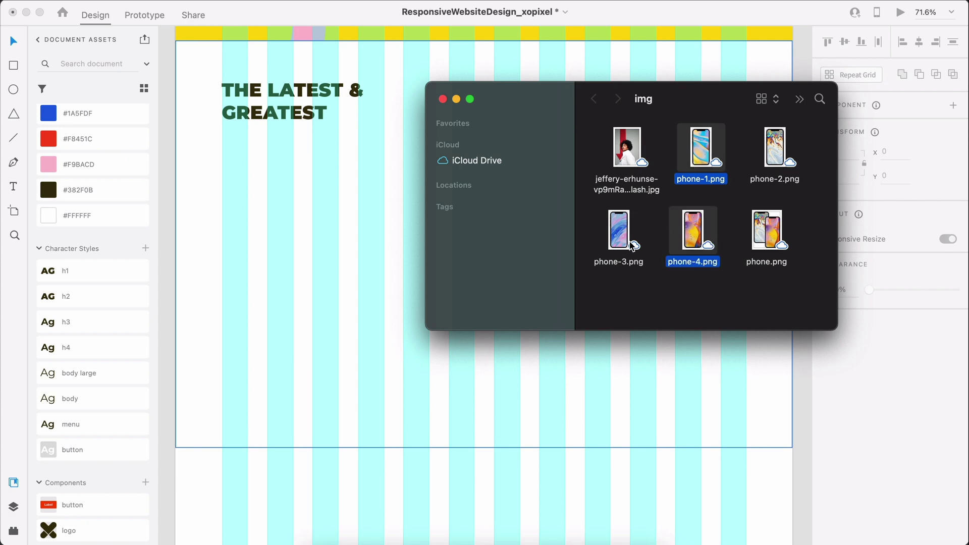
{"action": "left_click", "coordinate": [612, 246], "text": "super"}
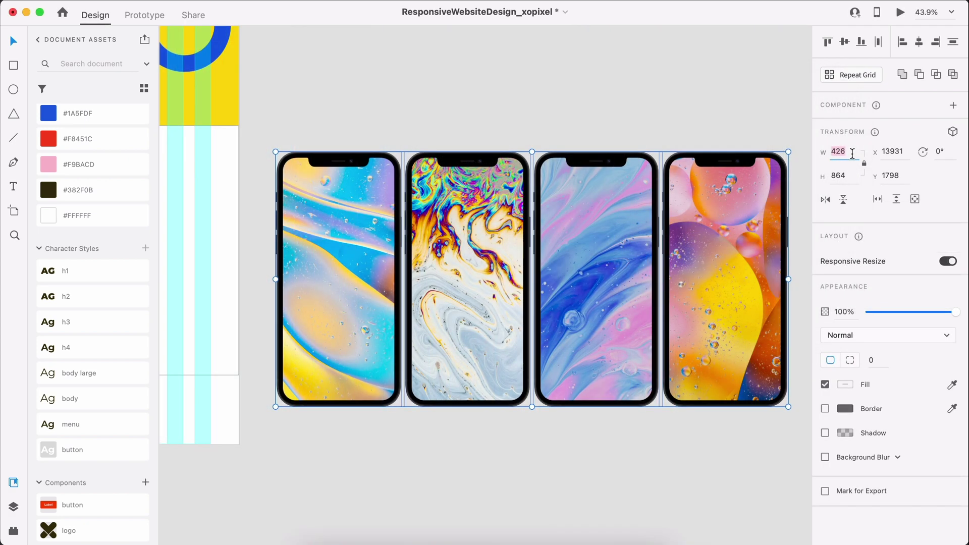
{"action": "key", "text": "Return"}
{"action": "left_click", "coordinate": [508, 364]}
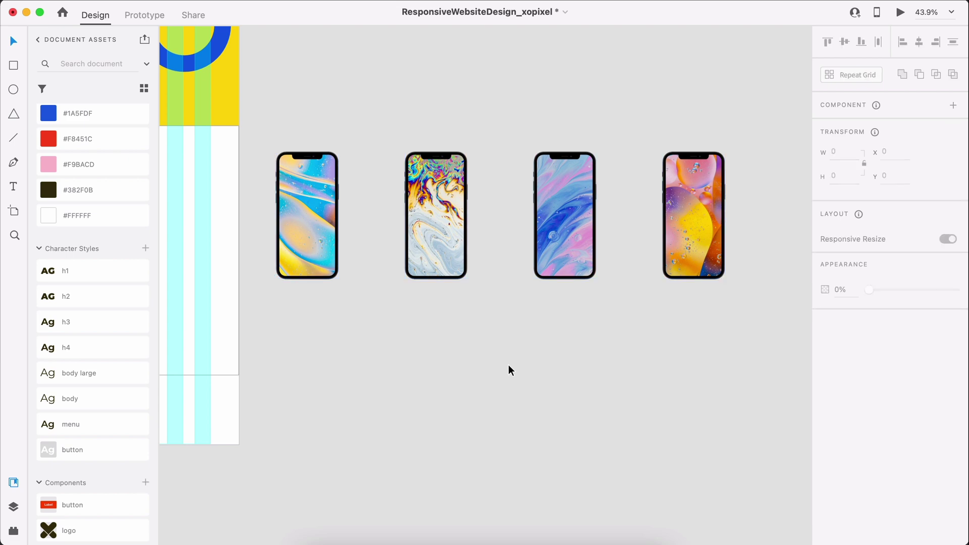
Move the four phone images together into the white section below the "The latest & greatest" heading
{"action": "scroll", "coordinate": [512, 356], "scroll_direction": "left", "scroll_amount": 5}
{"action": "scroll", "coordinate": [707, 308], "scroll_direction": "right", "scroll_amount": 5}
{"action": "left_click_drag", "start_coordinate": [743, 301], "coordinate": [280, 210]}
{"action": "scroll", "coordinate": [281, 211], "scroll_direction": "left", "scroll_amount": 5}
{"action": "left_click_drag", "start_coordinate": [574, 209], "coordinate": [205, 263]}
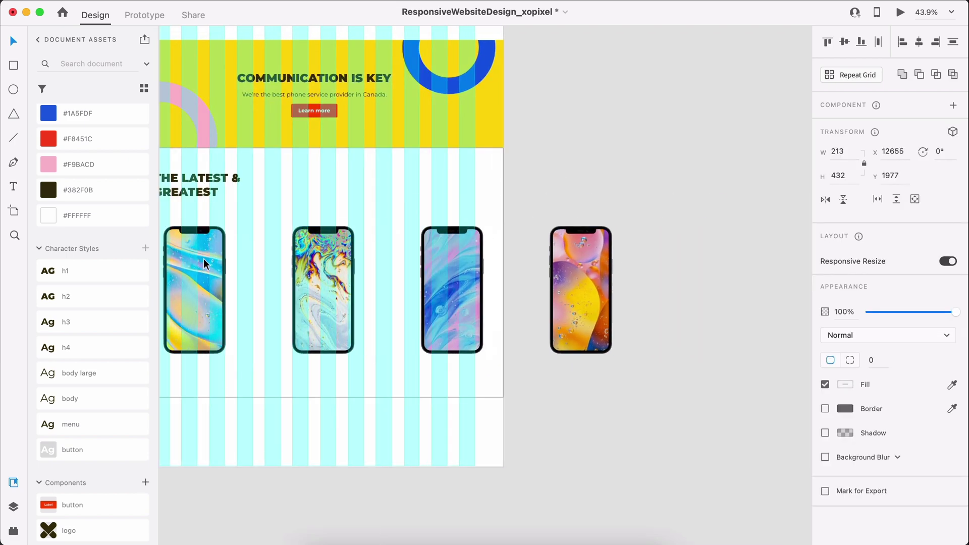
{"action": "left_click_drag", "start_coordinate": [205, 263], "coordinate": [204, 259]}
{"action": "scroll", "coordinate": [204, 258], "scroll_direction": "left", "scroll_amount": 3}
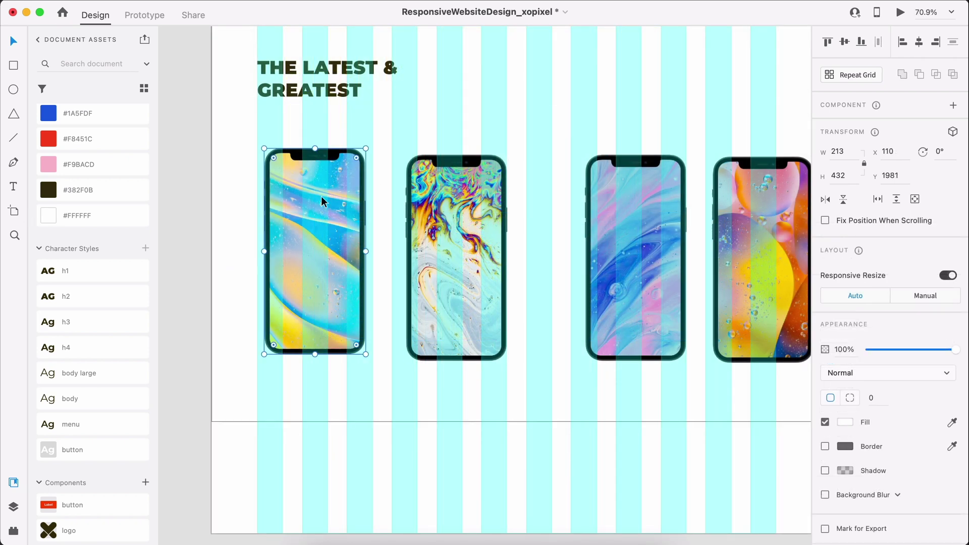
Position the first phone directly under the heading, nudging it up to tighten the gap
{"action": "left_click_drag", "start_coordinate": [319, 188], "coordinate": [321, 163]}
{"action": "key", "text": "Up"}
{"action": "key", "text": "Up"}
{"action": "key", "text": "Up"}
{"action": "key", "text": "Up"}
{"action": "key", "text": "Up"}
{"action": "left_click_drag", "start_coordinate": [337, 89], "coordinate": [336, 89]}
Line up the other three phones beside the first one in an evenly spaced row
{"action": "left_click_drag", "start_coordinate": [477, 323], "coordinate": [469, 288]}
{"action": "left_click_drag", "start_coordinate": [637, 300], "coordinate": [599, 252]}
{"action": "scroll", "coordinate": [751, 271], "scroll_direction": "right", "scroll_amount": 3}
{"action": "left_click_drag", "start_coordinate": [671, 277], "coordinate": [627, 242]}
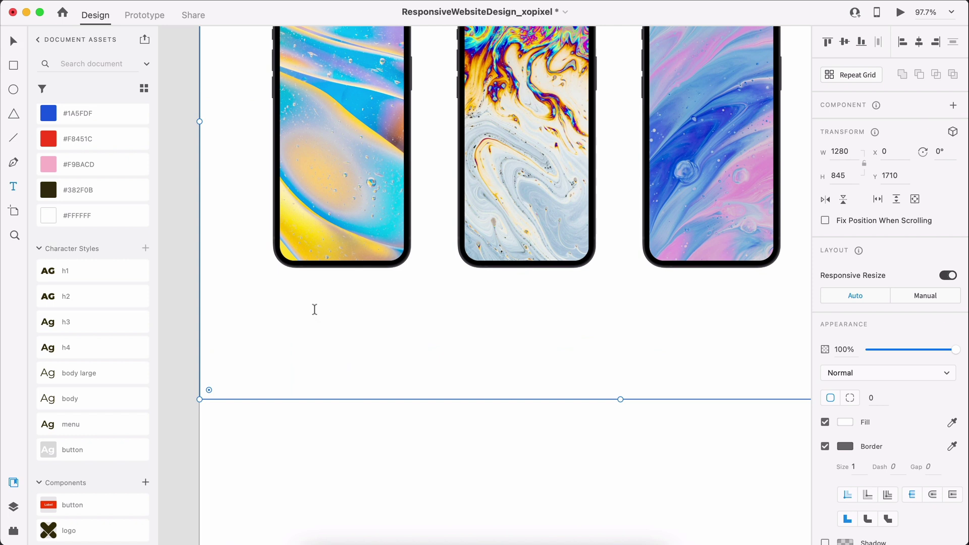
Add the label "iPhone 12" in the h4 style, centered beneath the first phone
{"action": "left_click", "coordinate": [308, 308]}
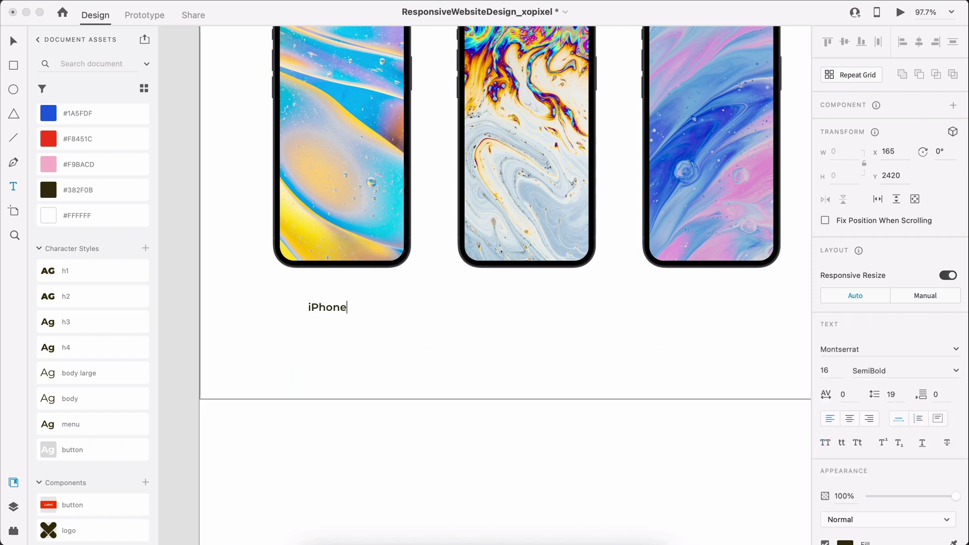
{"action": "type", "text": "iPhone 12"}
{"action": "key", "text": "Escape"}
{"action": "left_click", "coordinate": [101, 348]}
{"action": "left_click_drag", "start_coordinate": [374, 307], "coordinate": [369, 296]}
Add the price "$33.00/month" in the body large style and nudge it into place centered below the iPhone 12 label
{"action": "key", "text": "t"}
{"action": "left_click", "coordinate": [320, 331]}
{"action": "type", "text": "$33.00/month"}
{"action": "key", "text": "Escape"}
{"action": "left_click", "coordinate": [129, 373]}
{"action": "key", "text": "v"}
{"action": "left_click_drag", "start_coordinate": [406, 331], "coordinate": [383, 318]}
{"action": "key", "text": "Left"}
{"action": "key", "text": "Left"}
{"action": "key", "text": "Left"}
{"action": "key", "text": "Right"}
{"action": "key", "text": "Right"}
{"action": "key", "text": "Down"}
{"action": "key", "text": "shift+Down"}
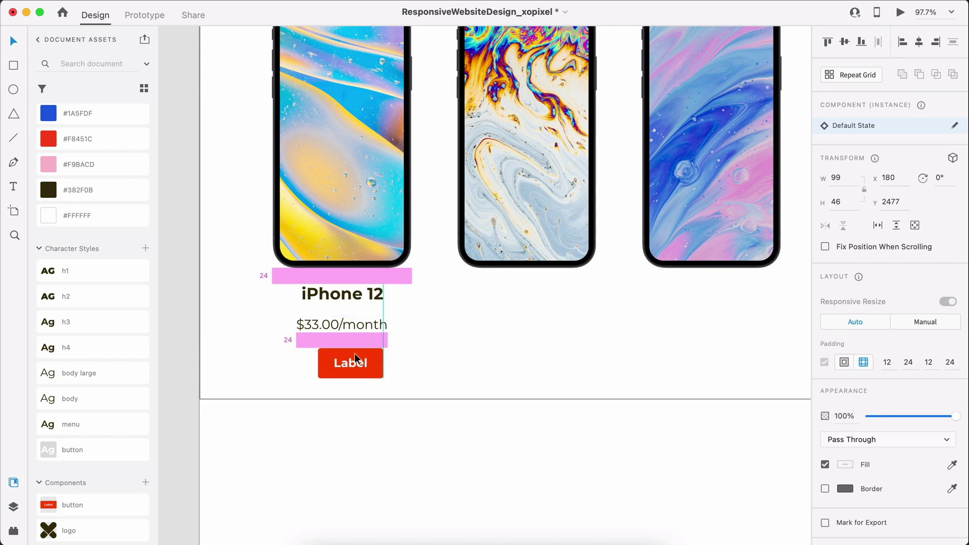
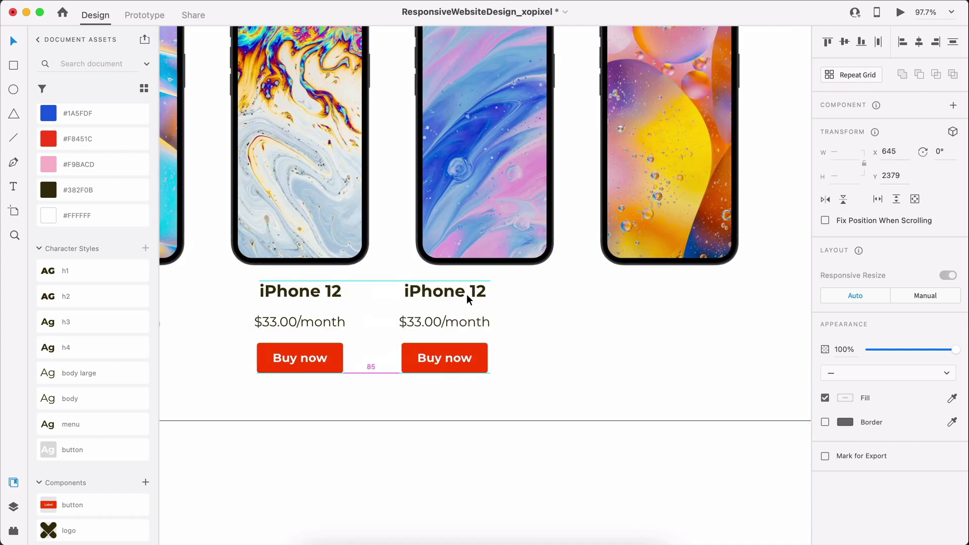
Select the four phones with their names, prices and buttons, excluding the background, and shift them slightly up together
{"action": "left_click", "coordinate": [644, 448]}
{"action": "scroll", "coordinate": [645, 447], "scroll_direction": "left", "scroll_amount": 1}
{"action": "scroll", "coordinate": [645, 449], "scroll_direction": "down", "scroll_amount": 5}
{"action": "left_click_drag", "start_coordinate": [779, 414], "coordinate": [302, 153]}
{"action": "left_click", "coordinate": [513, 156], "text": "shift"}
{"action": "left_click_drag", "start_coordinate": [471, 250], "coordinate": [470, 247]}
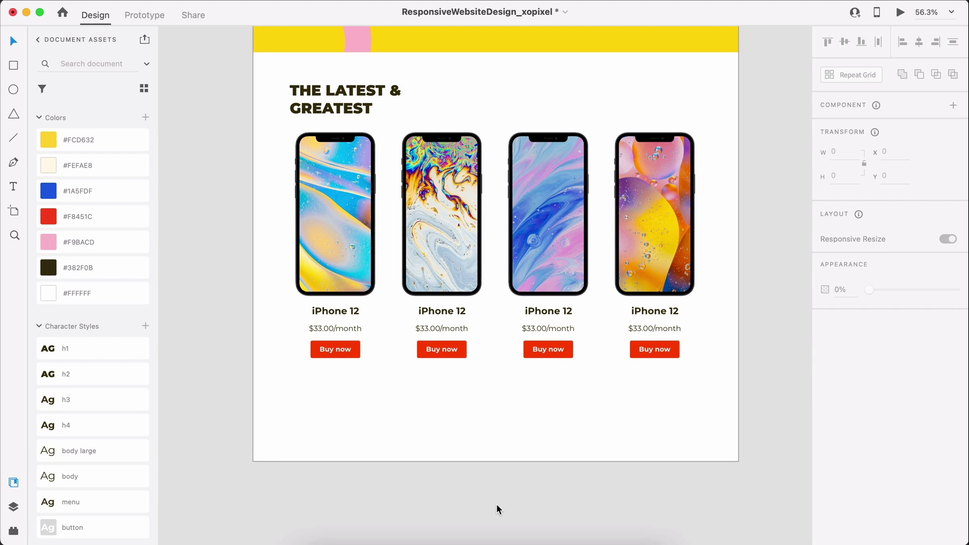
Draw a full-width 1280 × 197 footer rectangle below the phones, without a border and filled with cream #FEFAE8
{"action": "key", "text": "r"}
{"action": "left_click_drag", "start_coordinate": [253, 386], "coordinate": [482, 462]}
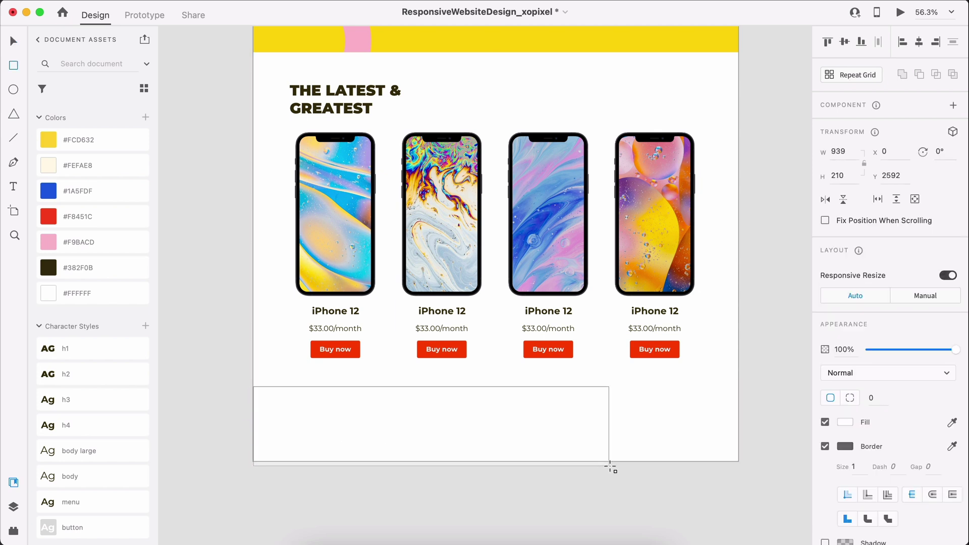
{"action": "left_click_drag", "start_coordinate": [740, 460], "coordinate": [740, 461]}
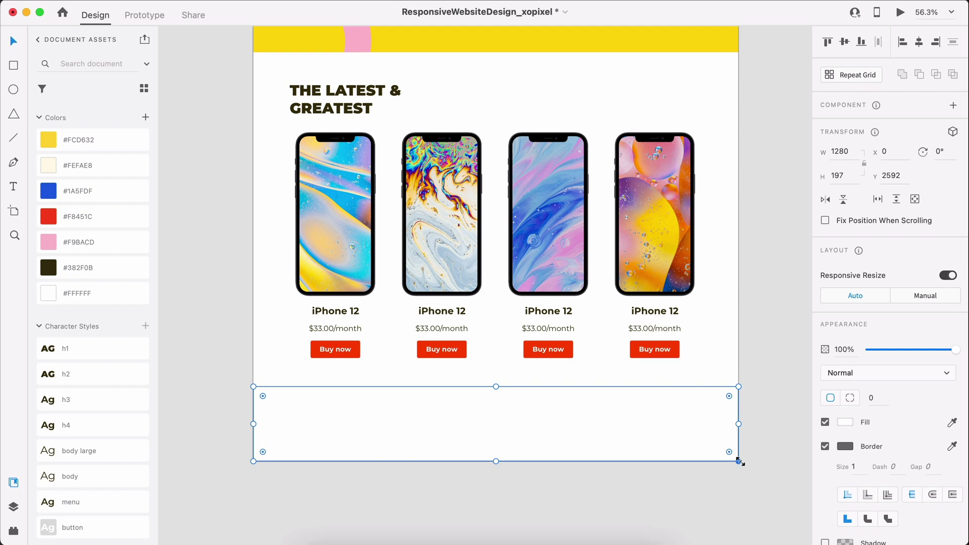
{"action": "left_click", "coordinate": [825, 447]}
{"action": "left_click", "coordinate": [776, 425]}
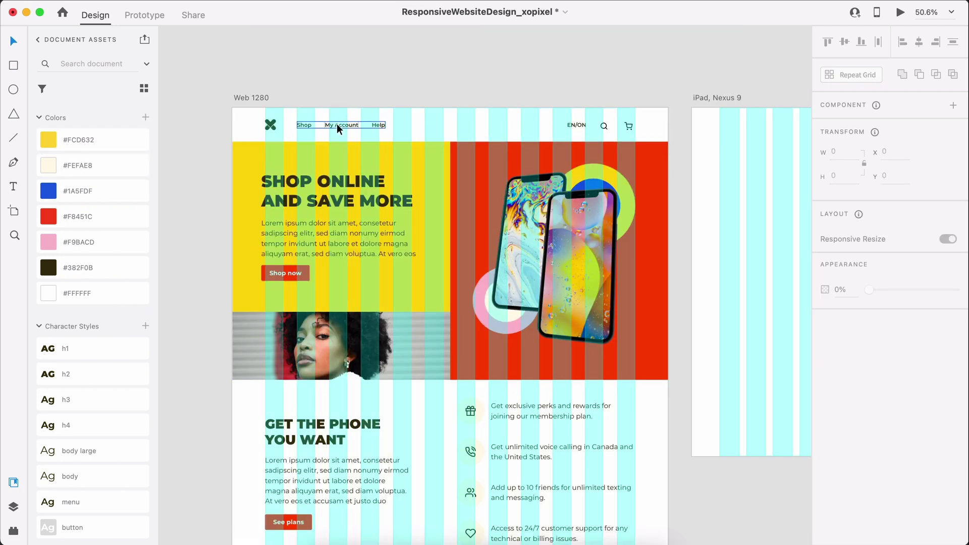
Copy the header's Shop, My Account and Help menu into the footer, aligned to the first grid column at X 96
{"action": "left_click", "coordinate": [337, 127]}
{"action": "scroll", "coordinate": [337, 128], "scroll_direction": "down", "scroll_amount": 20}
{"action": "scroll", "coordinate": [337, 128], "scroll_direction": "up", "scroll_amount": 2}
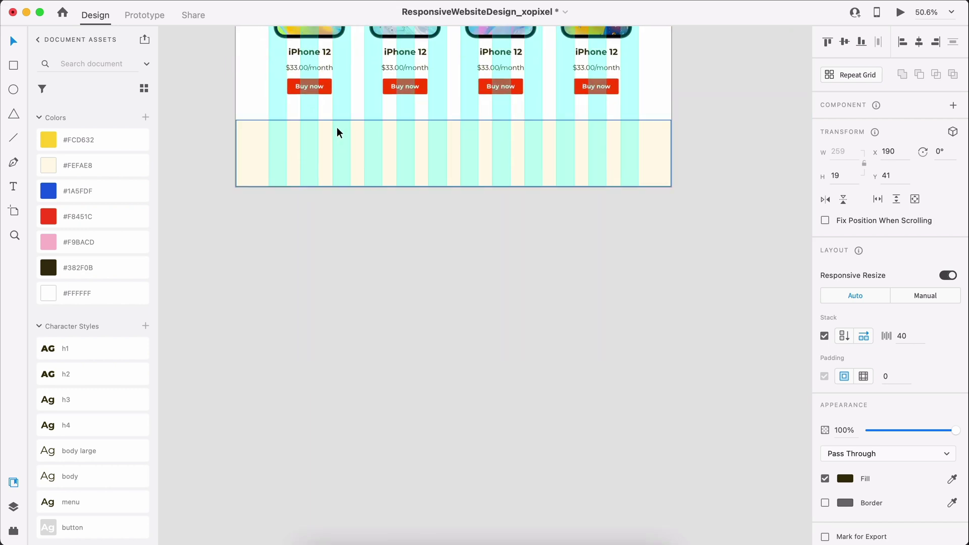
{"action": "scroll", "coordinate": [337, 127], "scroll_direction": "up", "scroll_amount": 5}
{"action": "left_click_drag", "start_coordinate": [337, 127], "coordinate": [360, 238]}
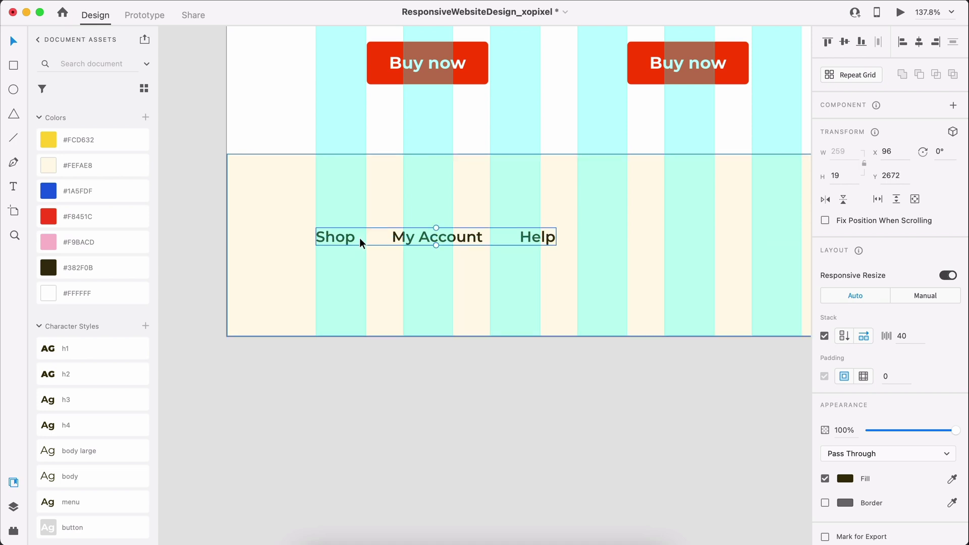
Change the footer menu's labels to "Contact", "Store" and "Careers"
{"action": "double_click", "coordinate": [348, 238]}
{"action": "type", "text": "Contact Store "}
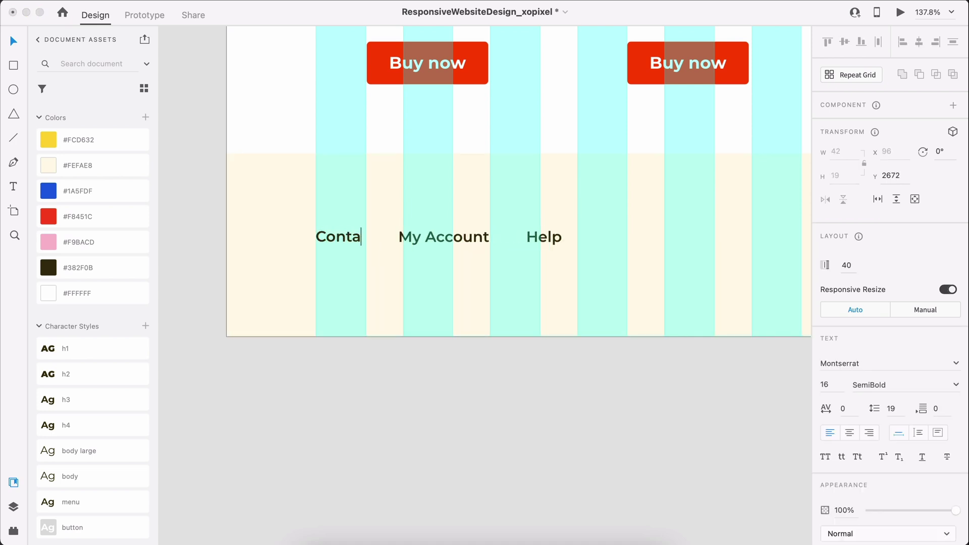
{"action": "type", "text": "Careers"}
{"action": "left_click", "coordinate": [512, 360]}
{"action": "left_click", "coordinate": [450, 238]}
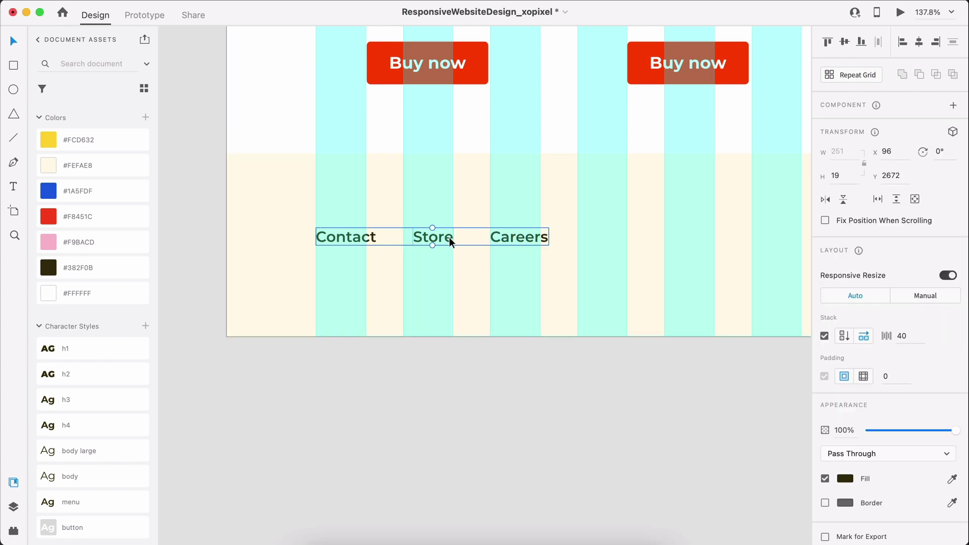
Paste the copied item beneath the footer menu, align it with the menu and shift both up together
{"action": "left_click", "coordinate": [622, 402]}
{"action": "key", "text": "ctrl+v"}
{"action": "left_click_drag", "start_coordinate": [473, 287], "coordinate": [367, 277]}
{"action": "left_click", "coordinate": [361, 237], "text": "shift"}
{"action": "left_click_drag", "start_coordinate": [362, 236], "coordinate": [361, 225]}
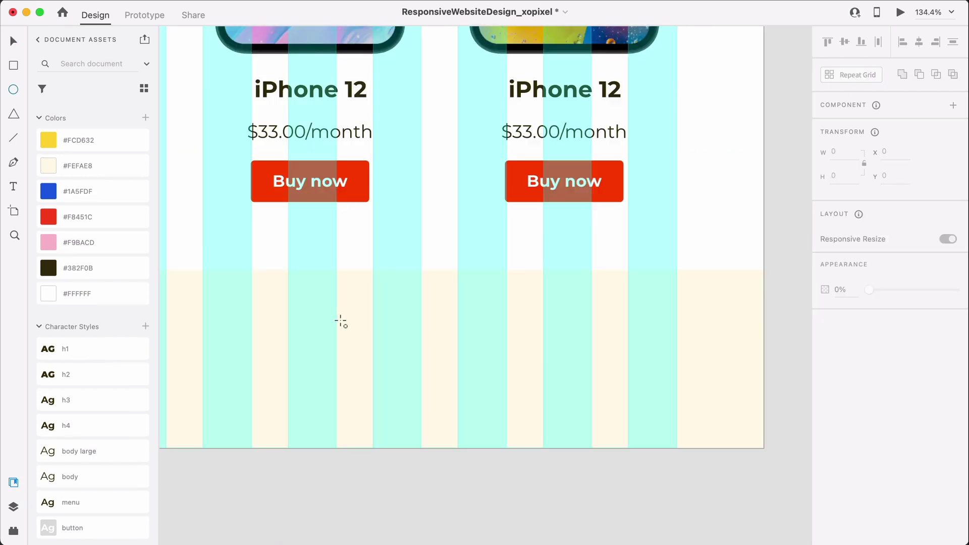
Draw a 56 × 56 circle in the footer with a size 2 #382F0B border and repeat it into a row of four
{"action": "key", "text": "e"}
{"action": "left_click_drag", "start_coordinate": [337, 320], "coordinate": [379, 362]}
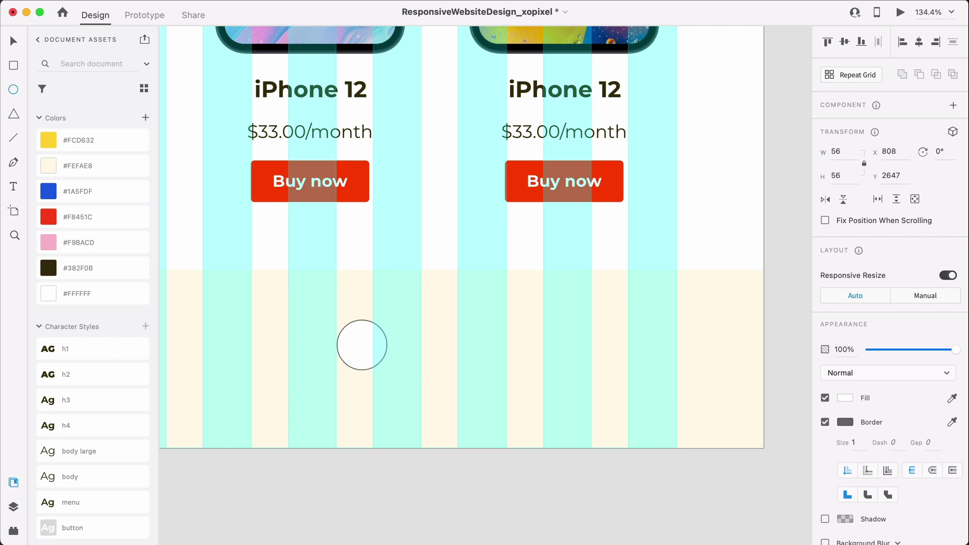
{"action": "right_click", "coordinate": [102, 265]}
{"action": "left_click", "coordinate": [120, 282]}
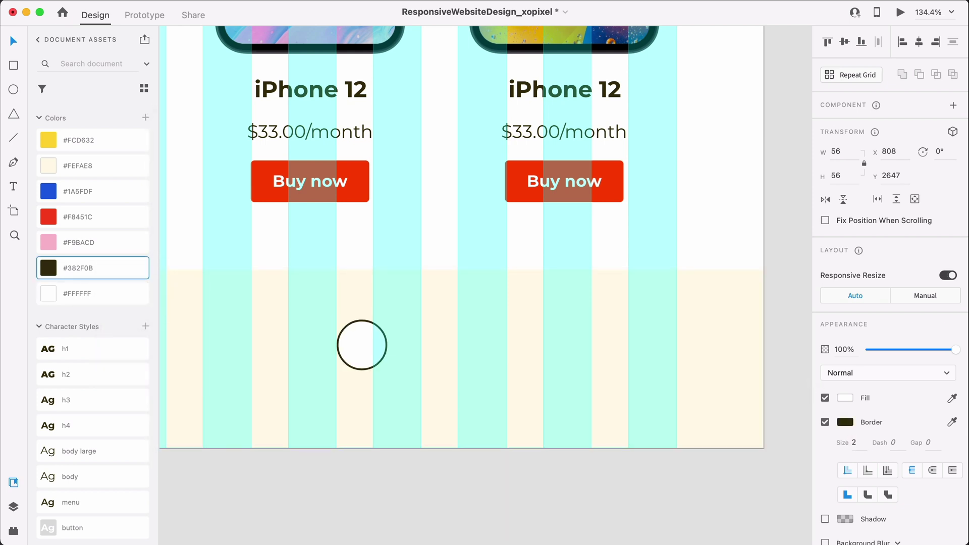
{"action": "key", "text": "super+r"}
{"action": "left_click_drag", "start_coordinate": [388, 345], "coordinate": [590, 357]}
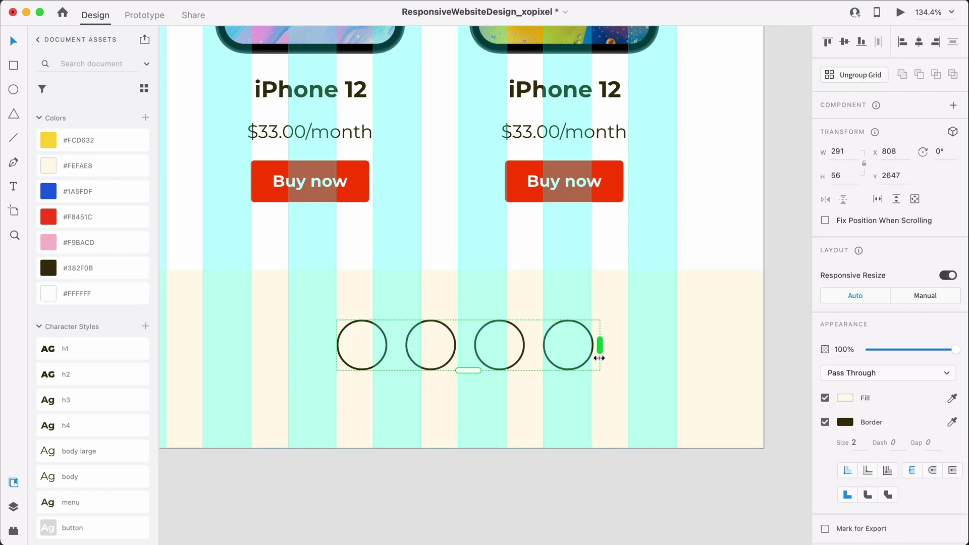
Ungroup the repeat grid and move the four circles toward the footer's right side, centered vertically
{"action": "right_click", "coordinate": [556, 359]}
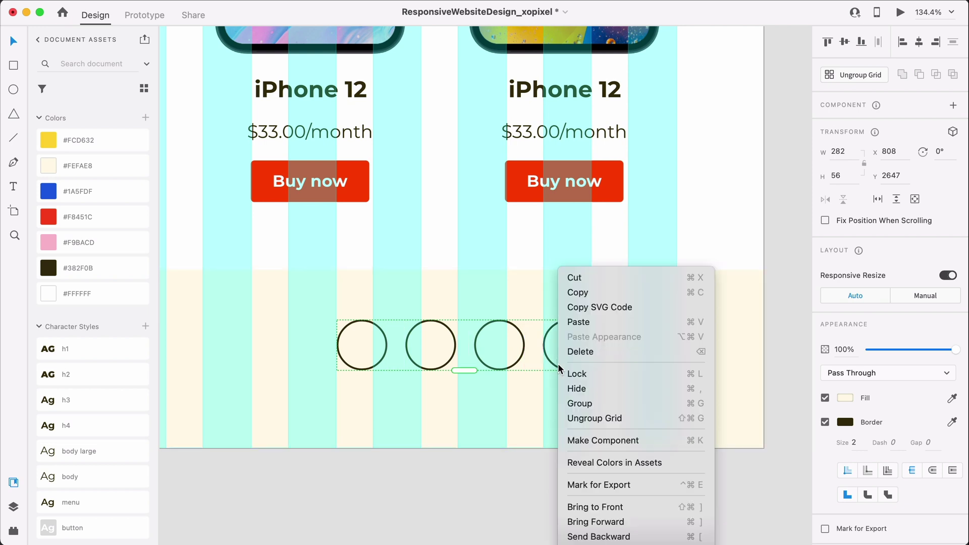
{"action": "left_click", "coordinate": [579, 415]}
{"action": "left_click_drag", "start_coordinate": [554, 358], "coordinate": [643, 374]}
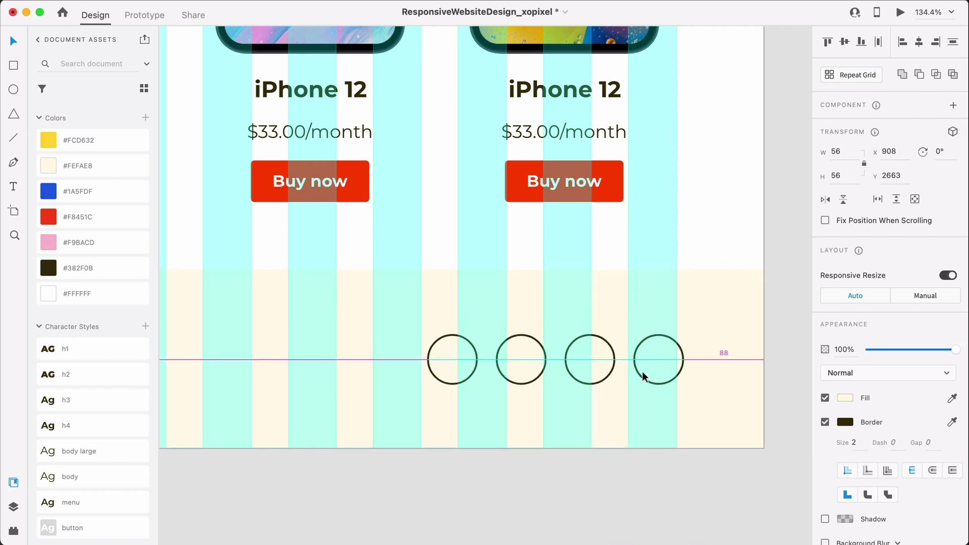
Insert the Feather youtube icon from Icons 4 Design into the second circle
{"action": "type", "text": "youtube"}
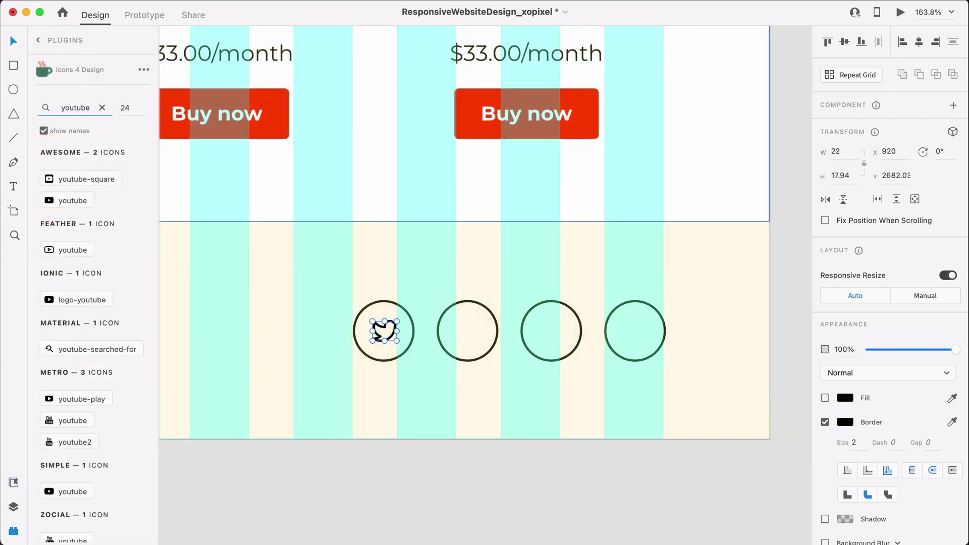
{"action": "left_click", "coordinate": [470, 361]}
{"action": "left_click", "coordinate": [67, 250]}
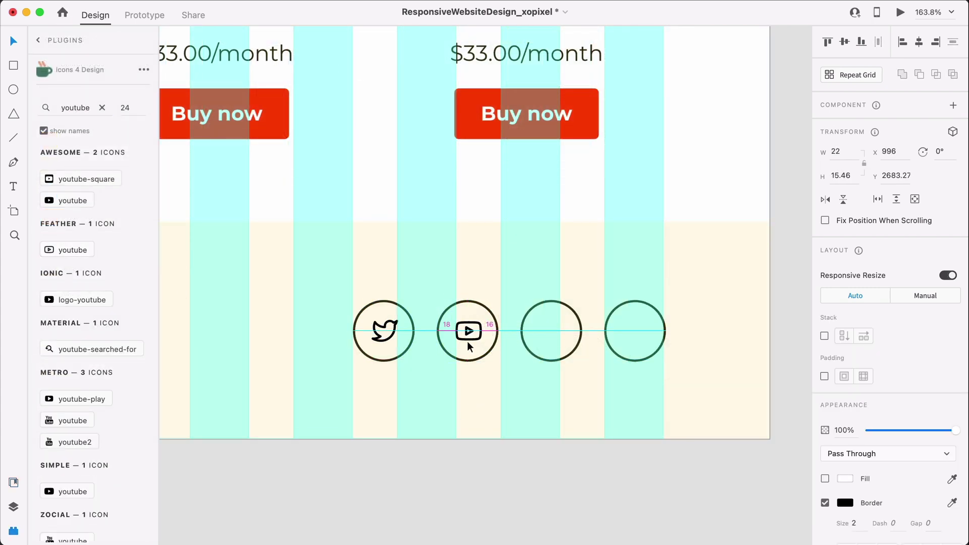
Find the Feather facebook icon, place it in the third circle and select it together with that circle for alignment
{"action": "double_click", "coordinate": [76, 108]}
{"action": "type", "text": "facebook"}
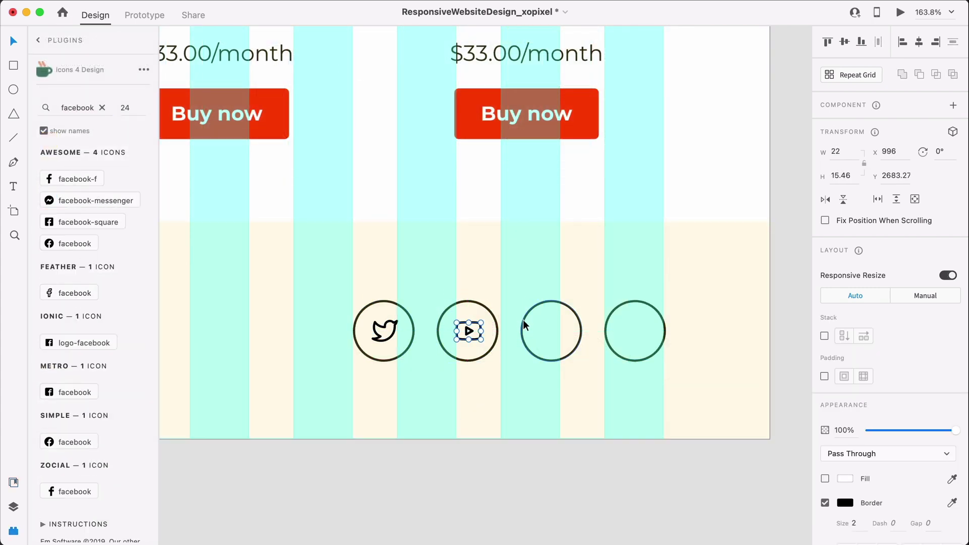
{"action": "left_click", "coordinate": [521, 322]}
{"action": "left_click_drag", "start_coordinate": [75, 293], "coordinate": [549, 334]}
{"action": "left_click", "coordinate": [559, 357], "text": "shift"}
Center the YouTube and Twitter icons within their circles
{"action": "left_click", "coordinate": [468, 331]}
{"action": "left_click", "coordinate": [497, 327], "text": "shift"}
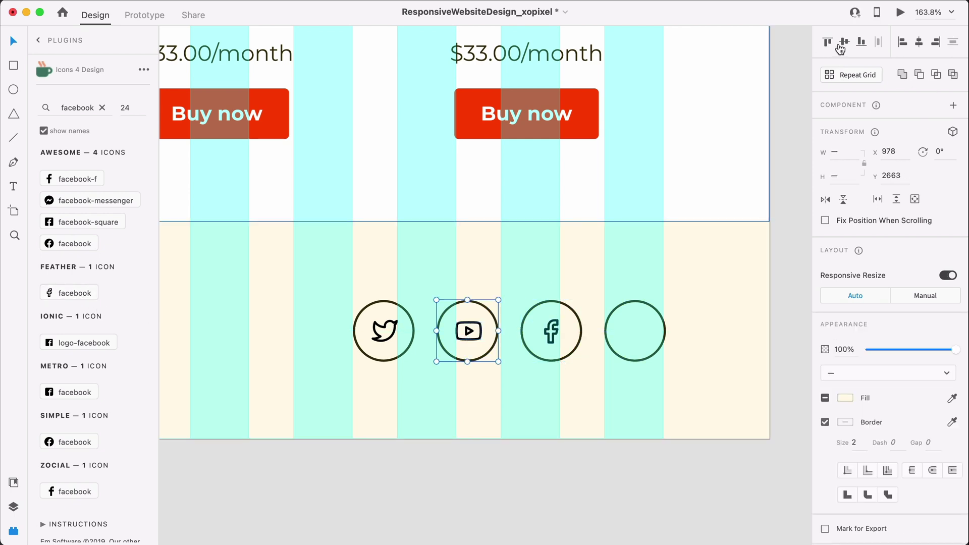
{"action": "left_click", "coordinate": [387, 339]}
{"action": "left_click", "coordinate": [411, 333], "text": "shift"}
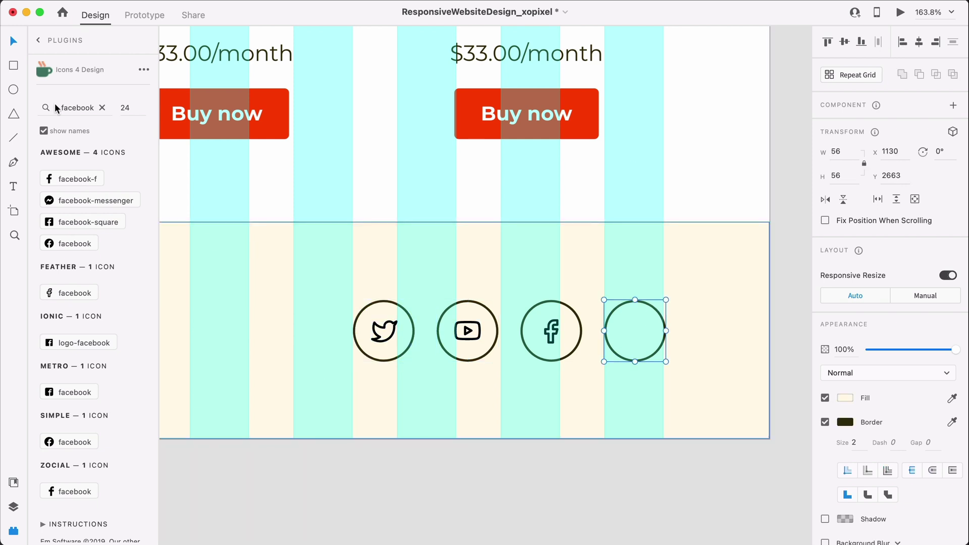
Insert the Feather instagram icon into the fourth circle and position it at the circle's center
{"action": "type", "text": "instagram"}
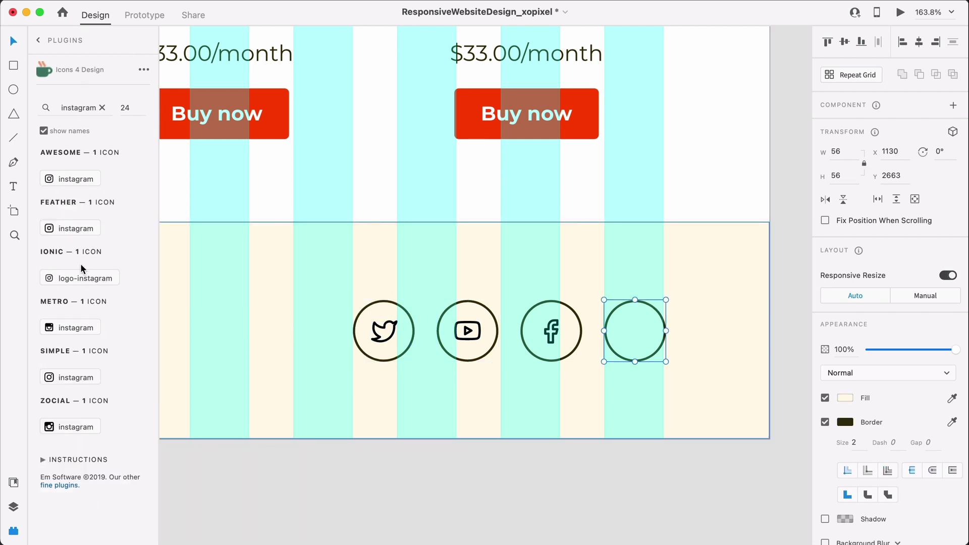
{"action": "left_click", "coordinate": [71, 228]}
{"action": "left_click_drag", "start_coordinate": [640, 334], "coordinate": [635, 336]}
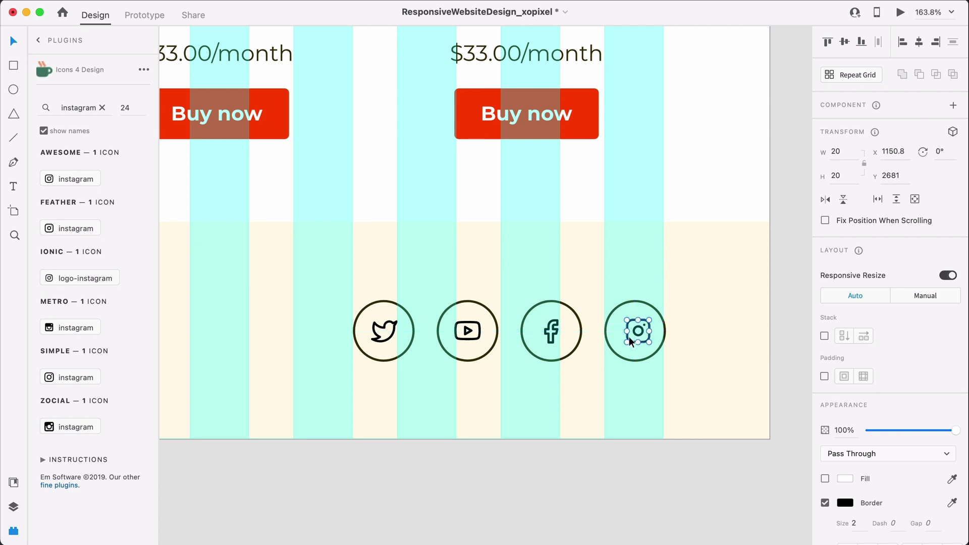
Apply #382F0B as the border color of the Instagram, Facebook, YouTube and Twitter icons
{"action": "left_click", "coordinate": [14, 482]}
{"action": "right_click", "coordinate": [119, 267]}
{"action": "left_click", "coordinate": [152, 303]}
{"action": "left_click", "coordinate": [551, 331]}
{"action": "right_click", "coordinate": [105, 266]}
{"action": "left_click", "coordinate": [144, 283]}
{"action": "left_click", "coordinate": [468, 331]}
{"action": "right_click", "coordinate": [125, 266]}
{"action": "left_click", "coordinate": [145, 294]}
{"action": "left_click", "coordinate": [384, 331]}
{"action": "right_click", "coordinate": [106, 266]}
{"action": "left_click", "coordinate": [138, 292]}
{"action": "left_click", "coordinate": [341, 481]}
Center the social icons in their circles and group each icon with its circle
{"action": "left_click", "coordinate": [389, 337]}
{"action": "left_click", "coordinate": [391, 337]}
{"action": "left_click", "coordinate": [411, 340], "text": "shift"}
{"action": "key", "text": "super+g"}
{"action": "left_click", "coordinate": [469, 343]}
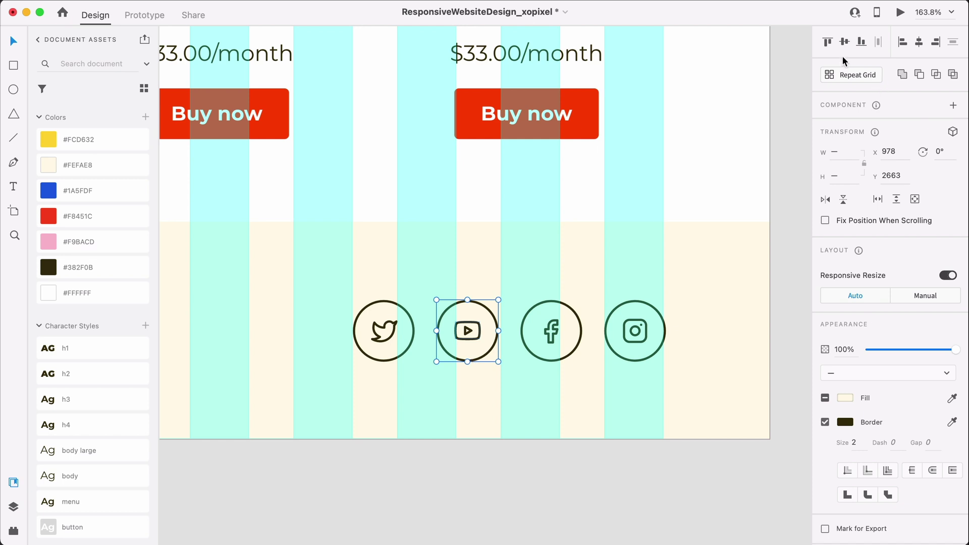
{"action": "left_click", "coordinate": [578, 341]}
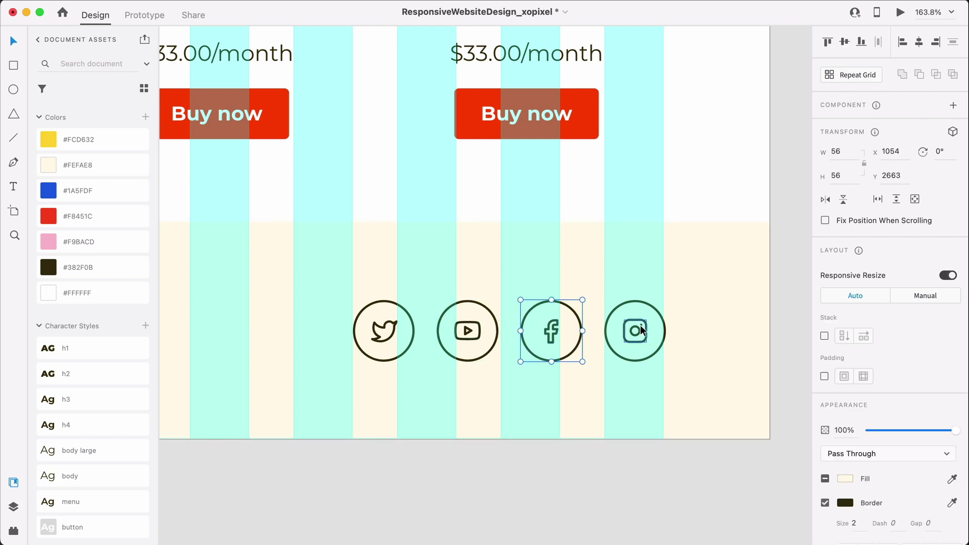
{"action": "left_click", "coordinate": [659, 351]}
{"action": "left_click", "coordinate": [918, 44]}
Move the four social icons together so the Instagram circle aligns with the right edge of the last grid column
{"action": "left_click", "coordinate": [561, 349], "text": "shift"}
{"action": "left_click", "coordinate": [478, 347], "text": "shift"}
{"action": "left_click", "coordinate": [396, 344], "text": "shift"}
{"action": "left_click_drag", "start_coordinate": [396, 344], "coordinate": [392, 316]}
{"action": "left_click", "coordinate": [441, 475]}
{"action": "left_click", "coordinate": [556, 349]}
{"action": "left_click", "coordinate": [629, 345], "text": "shift"}
{"action": "left_click", "coordinate": [470, 347], "text": "shift"}
{"action": "left_click", "coordinate": [391, 338], "text": "shift"}
{"action": "left_click", "coordinate": [424, 463]}
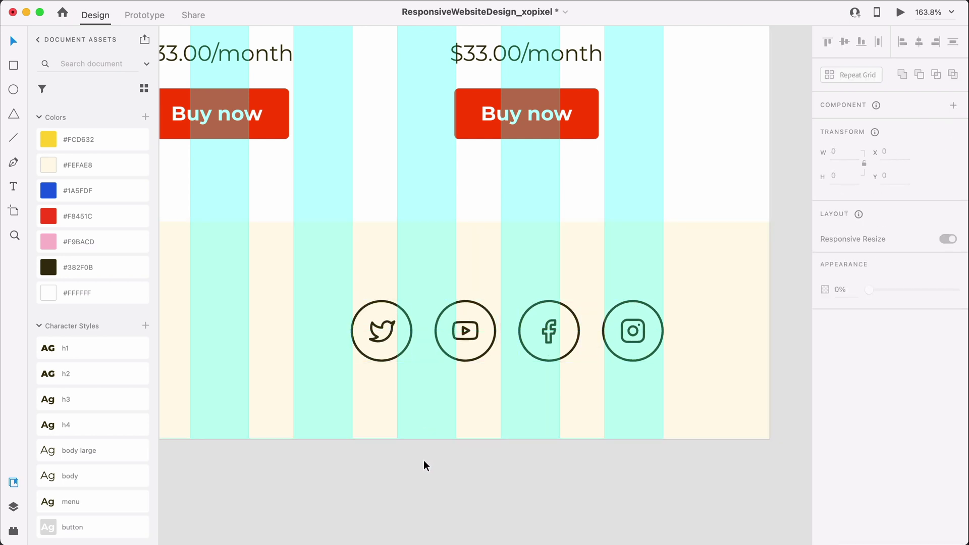
Hide the layout grid on the desktop artboard, group the hero's content and name the group hero-content
{"action": "key", "text": "shift+super+apostrophe"}
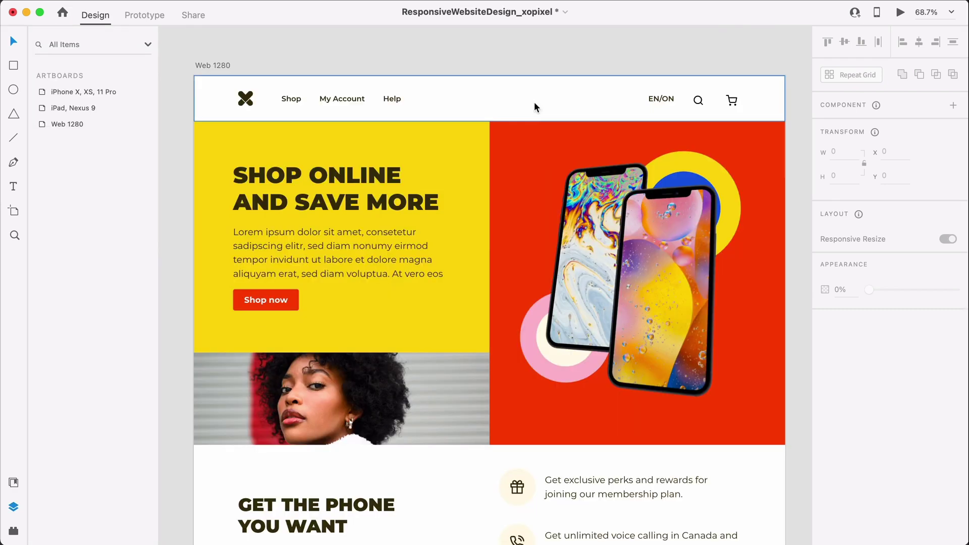
{"action": "left_click", "coordinate": [537, 104]}
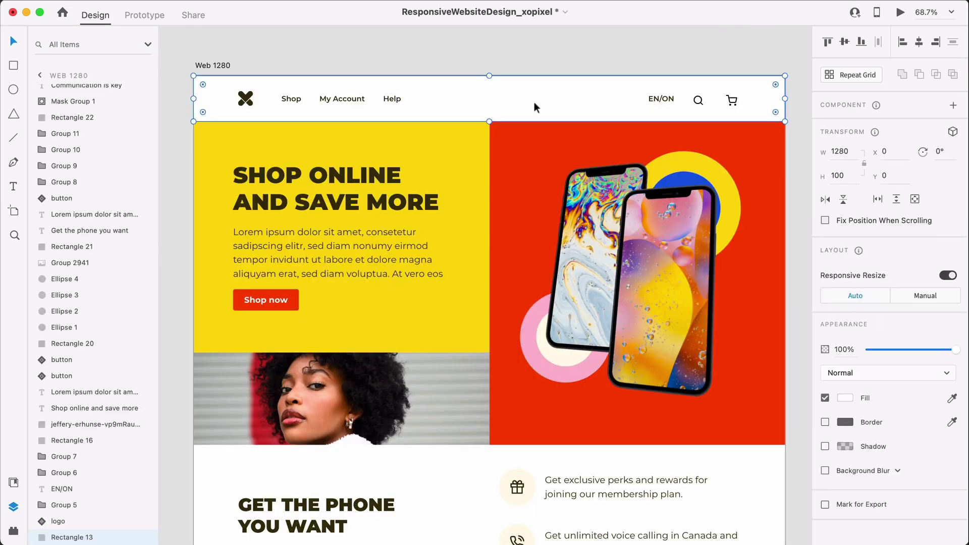
{"action": "left_click_drag", "start_coordinate": [217, 146], "coordinate": [361, 260]}
{"action": "key", "text": "super+g"}
{"action": "double_click", "coordinate": [66, 489]}
{"action": "type", "text": "hero-content"}
Group the whole hero area, name it hero-section and organize the Get the phone you want section as plans-section
{"action": "key", "text": "super+g"}
{"action": "key", "text": "super+g"}
{"action": "type", "text": "hero-hero-section"}
{"action": "left_click", "coordinate": [440, 52]}
{"action": "left_click", "coordinate": [75, 442]}
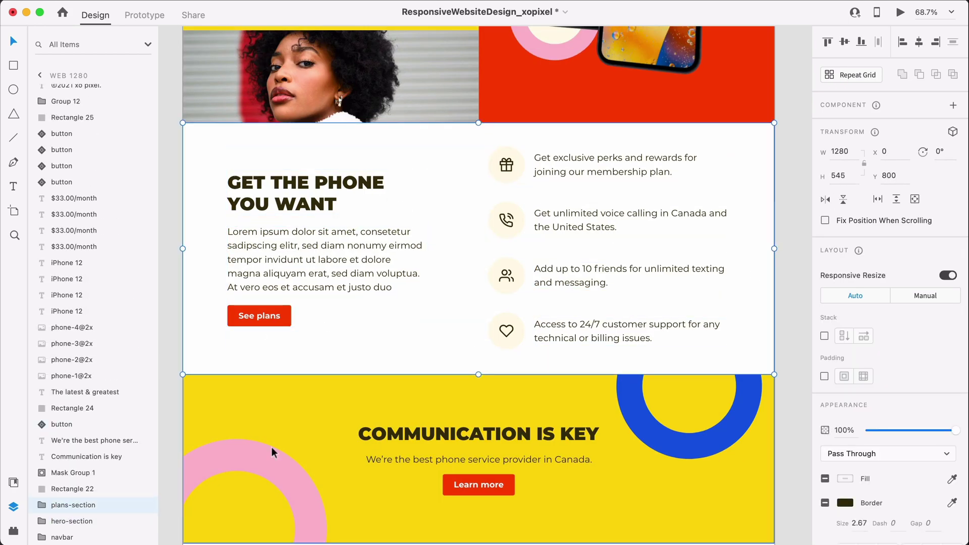
Group the Communication is Key banner, with its text and button in a content group and its shapes in a bg group
{"action": "scroll", "coordinate": [645, 293], "scroll_direction": "down", "scroll_amount": 3}
{"action": "left_click", "coordinate": [785, 365]}
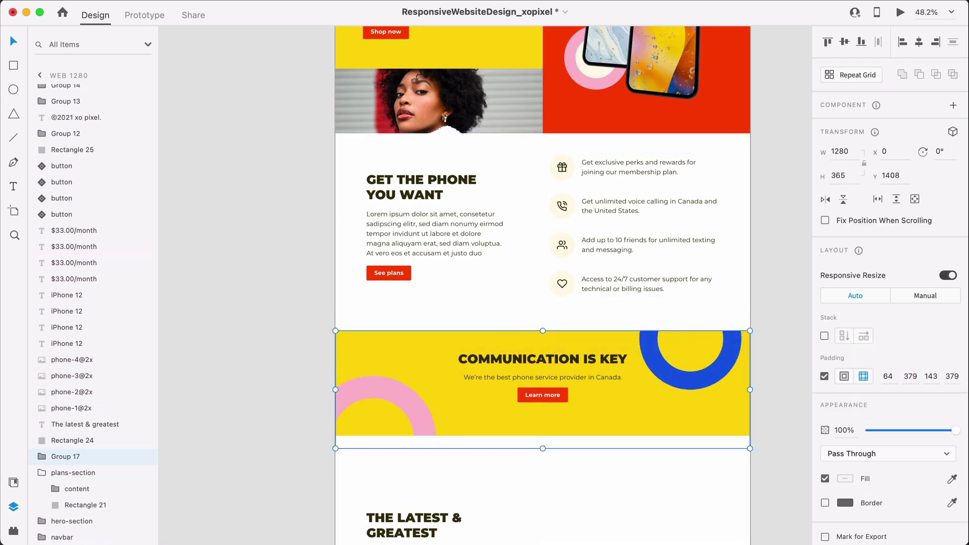
{"action": "key", "text": "super+3"}
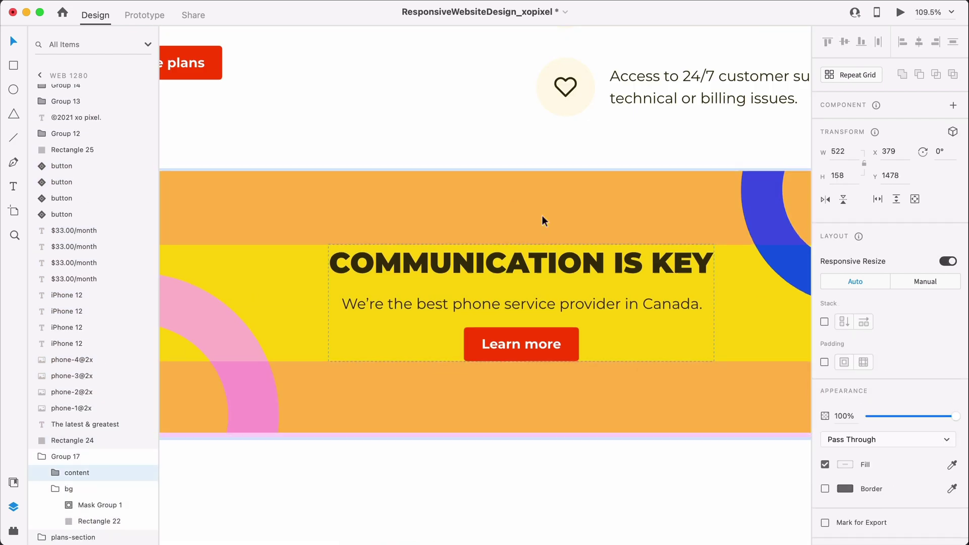
{"action": "scroll", "coordinate": [542, 215], "scroll_direction": "down", "scroll_amount": 5}
{"action": "left_click_drag", "start_coordinate": [482, 369], "coordinate": [482, 365]}
Group the Latest & Greatest heading with the four phones, and group that set with the section's background rectangle
{"action": "scroll", "coordinate": [535, 408], "scroll_direction": "down", "scroll_amount": 5}
{"action": "left_click", "coordinate": [426, 411]}
{"action": "left_click", "coordinate": [426, 471], "text": "shift"}
{"action": "left_click", "coordinate": [405, 455], "text": "shift"}
{"action": "left_click", "coordinate": [404, 473], "text": "shift"}
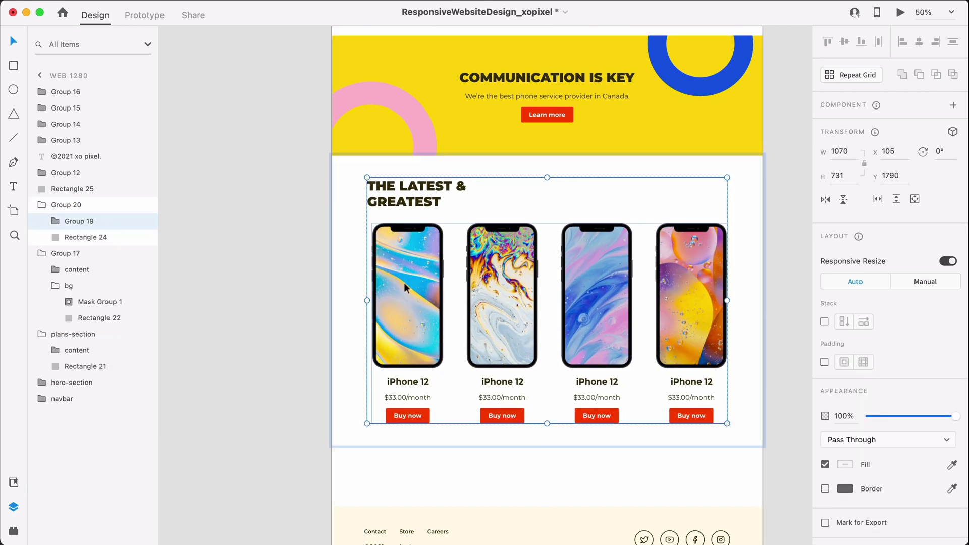
Name the phones section shop-section and the footer groups colophone and social-icons, containing instagram, facebook, youtube and twitter
{"action": "left_click", "coordinate": [68, 224]}
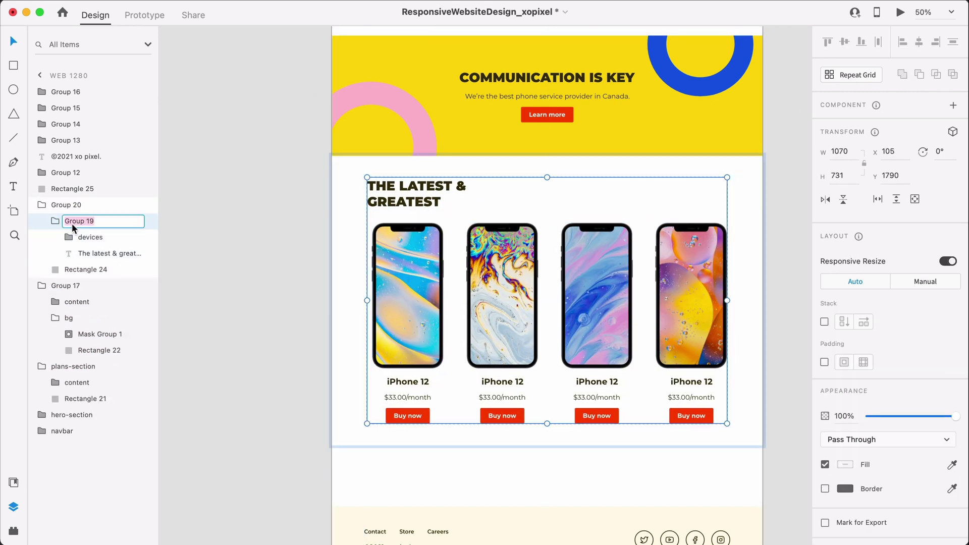
{"action": "left_click", "coordinate": [88, 140]}
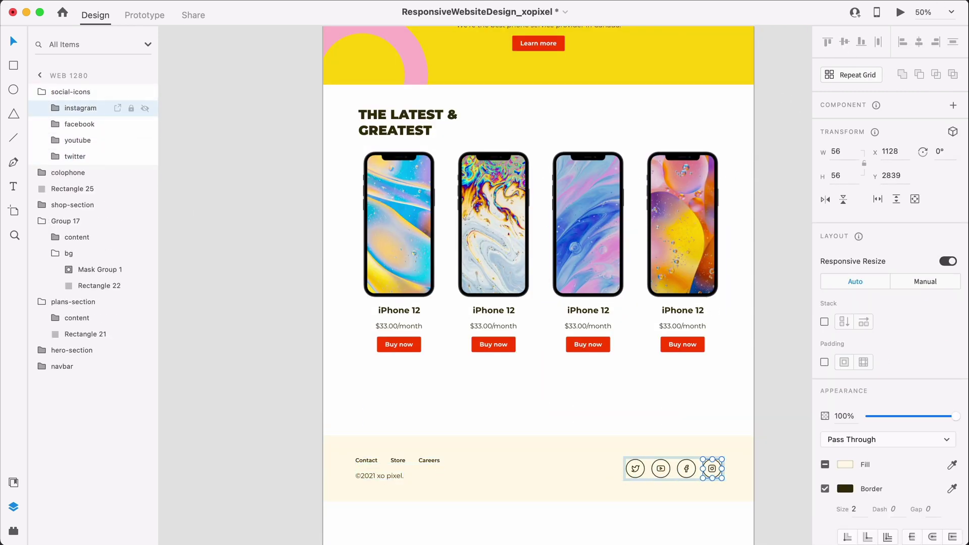
{"action": "left_click", "coordinate": [471, 441]}
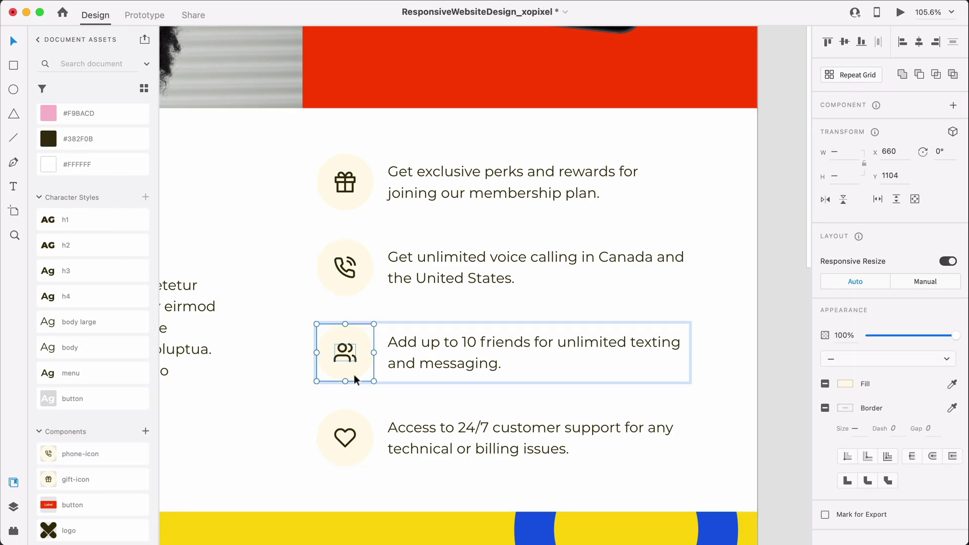
Save the user and heart feature icons with their circles as components
{"action": "double_click", "coordinate": [351, 444]}
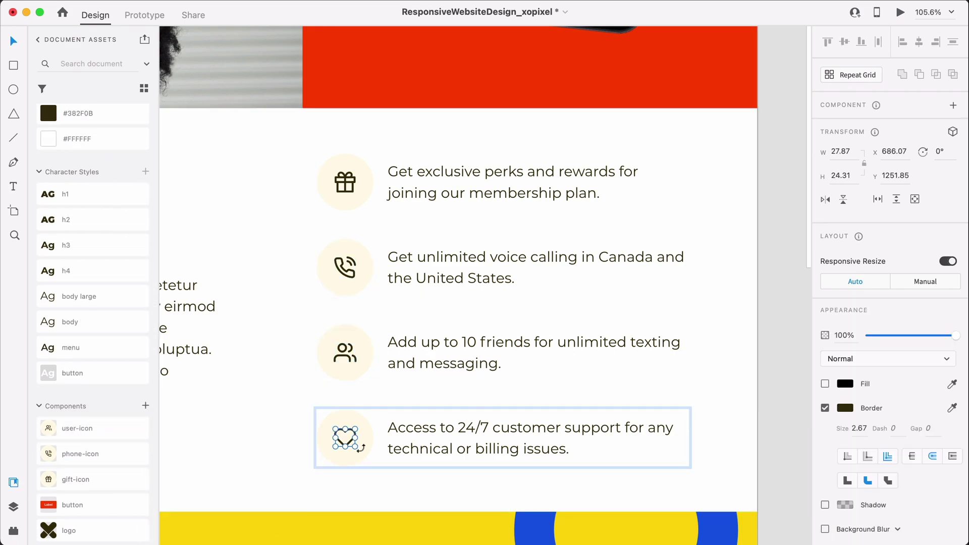
{"action": "left_click", "coordinate": [146, 406]}
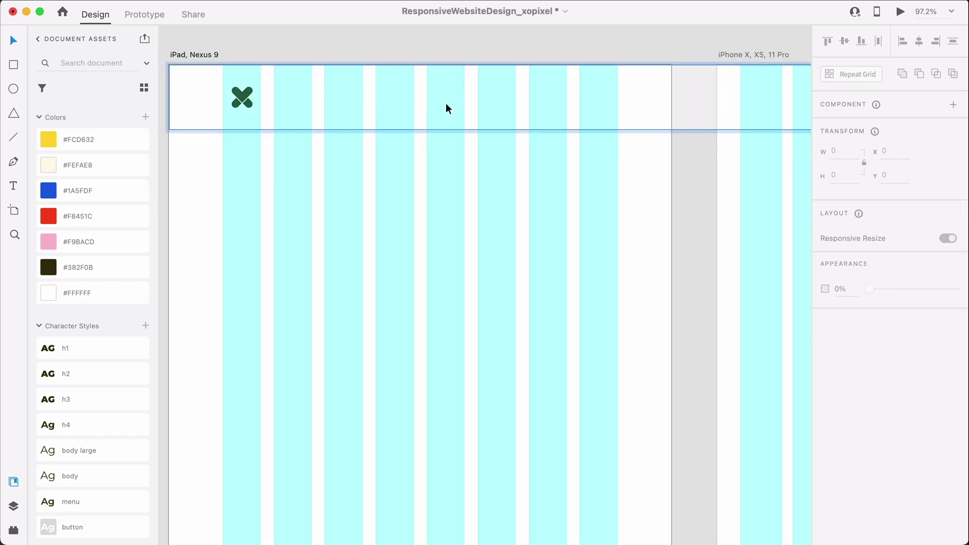
Adapt the navbar copy on the iPad artboard, moving the search icon into the grid, and search the icon plugin for menu
{"action": "left_click", "coordinate": [238, 108]}
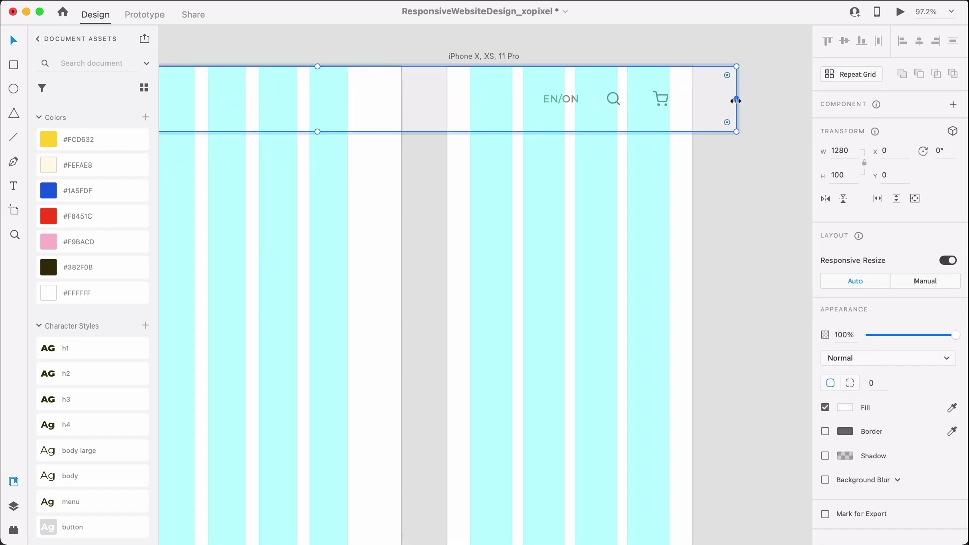
{"action": "double_click", "coordinate": [614, 99]}
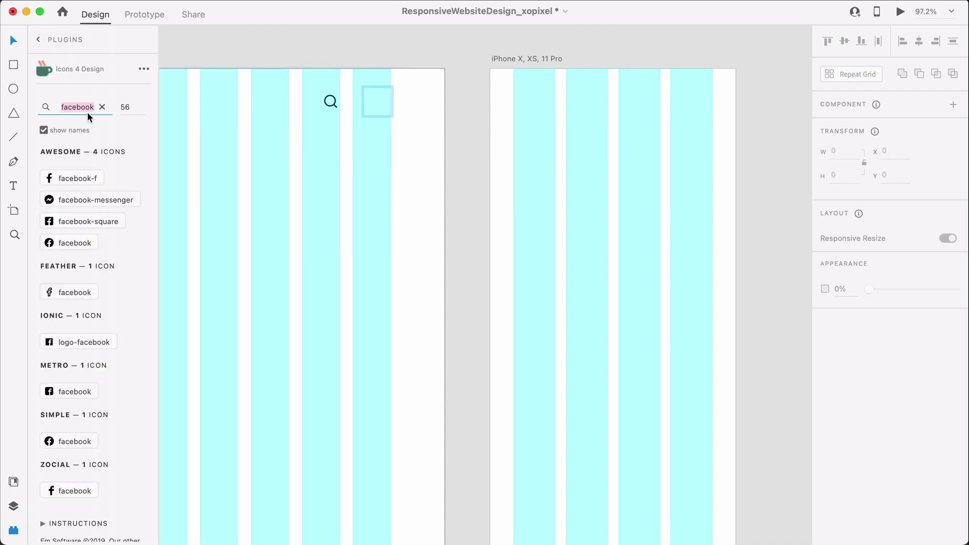
{"action": "type", "text": "menu"}
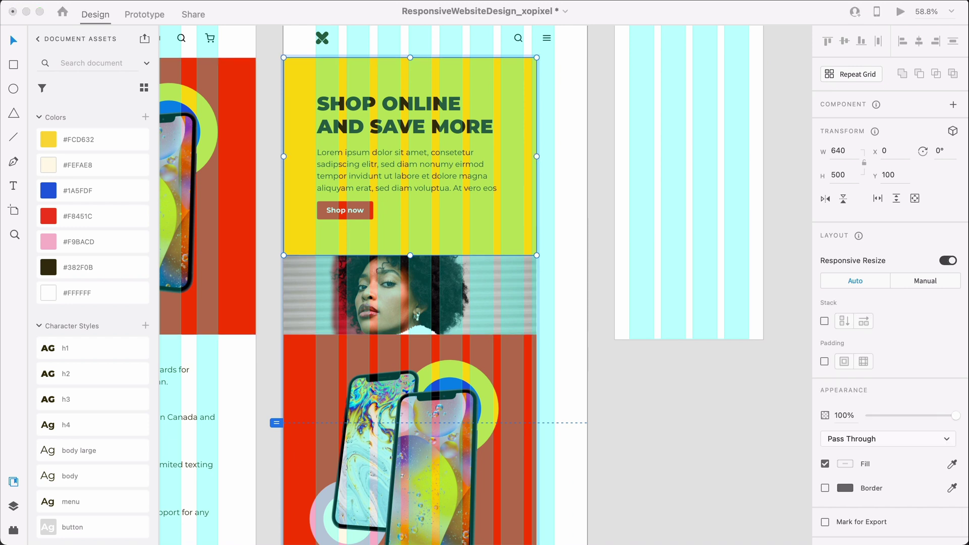
Narrow the tablet hero's yellow panel to 608, fit the woman's photo beside it and return the heading to two lines
{"action": "left_click_drag", "start_coordinate": [536, 156], "coordinate": [524, 158]}
{"action": "left_click_drag", "start_coordinate": [453, 288], "coordinate": [694, 92]}
{"action": "left_click_drag", "start_coordinate": [778, 137], "coordinate": [588, 256]}
{"action": "double_click", "coordinate": [428, 187]}
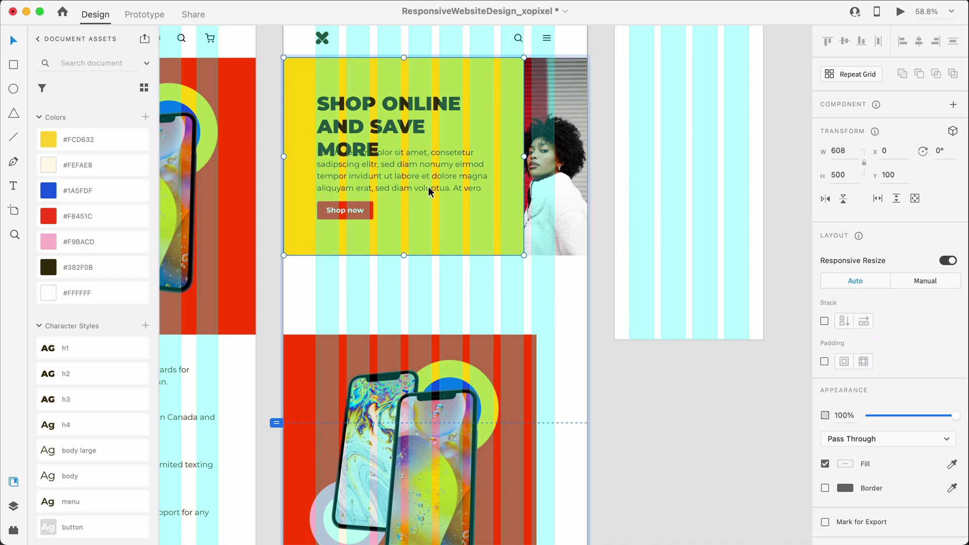
{"action": "left_click", "coordinate": [438, 132]}
Move the red phones panel directly beneath the yellow panel, widen its background to the artboard's edge and center the phones
{"action": "left_click", "coordinate": [376, 351]}
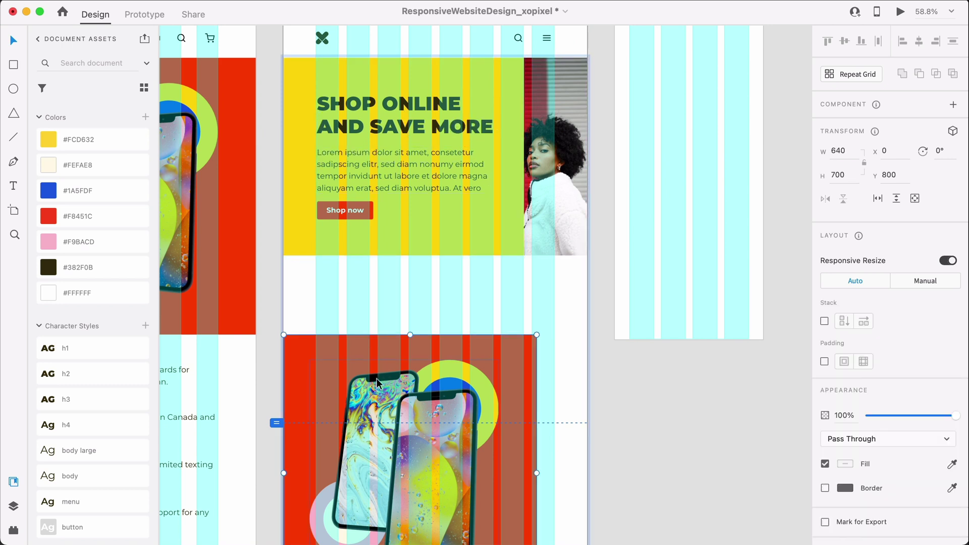
{"action": "left_click_drag", "start_coordinate": [376, 380], "coordinate": [377, 301]}
{"action": "double_click", "coordinate": [509, 287]}
{"action": "left_click_drag", "start_coordinate": [537, 392], "coordinate": [588, 393]}
{"action": "left_click", "coordinate": [445, 394]}
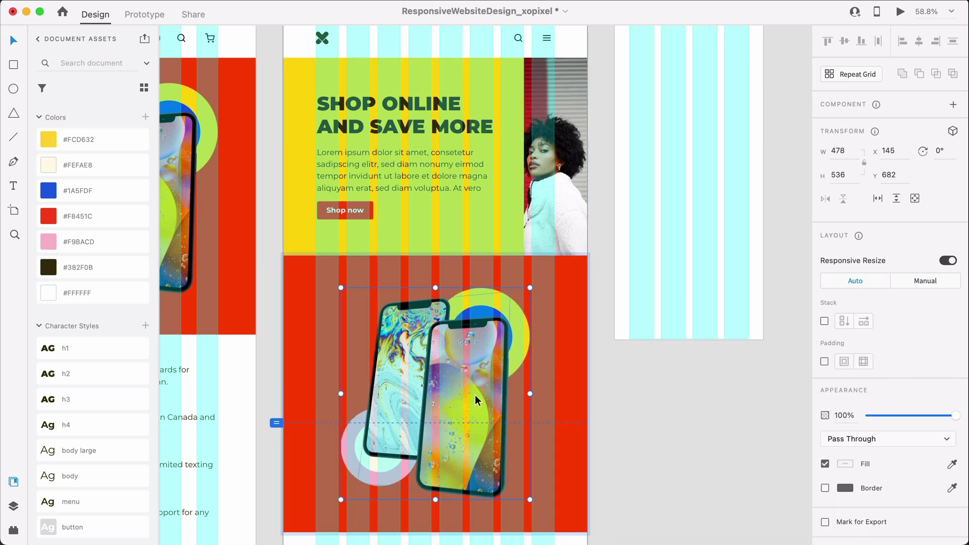
{"action": "key", "text": "Escape"}
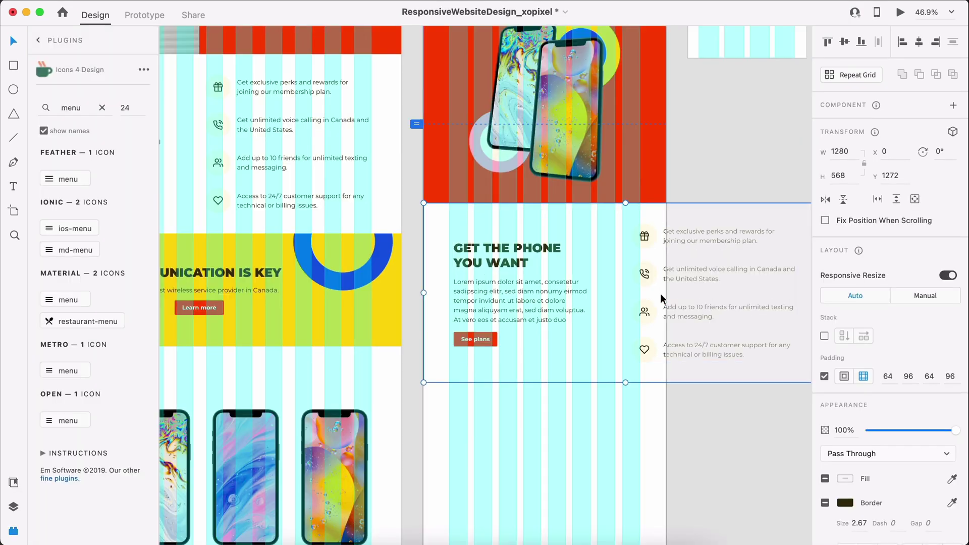
Move the feature list beneath the See plans button on the tablet artboard and align it with the first grid column
{"action": "double_click", "coordinate": [637, 269]}
{"action": "left_click_drag", "start_coordinate": [638, 269], "coordinate": [464, 407]}
{"action": "scroll", "coordinate": [466, 407], "scroll_direction": "up", "scroll_amount": 5}
{"action": "left_click_drag", "start_coordinate": [464, 322], "coordinate": [445, 322]}
{"action": "left_click_drag", "start_coordinate": [474, 217], "coordinate": [462, 217]}
{"action": "scroll", "coordinate": [461, 217], "scroll_direction": "up", "scroll_amount": 4}
{"action": "scroll", "coordinate": [411, 216], "scroll_direction": "down", "scroll_amount": 3}
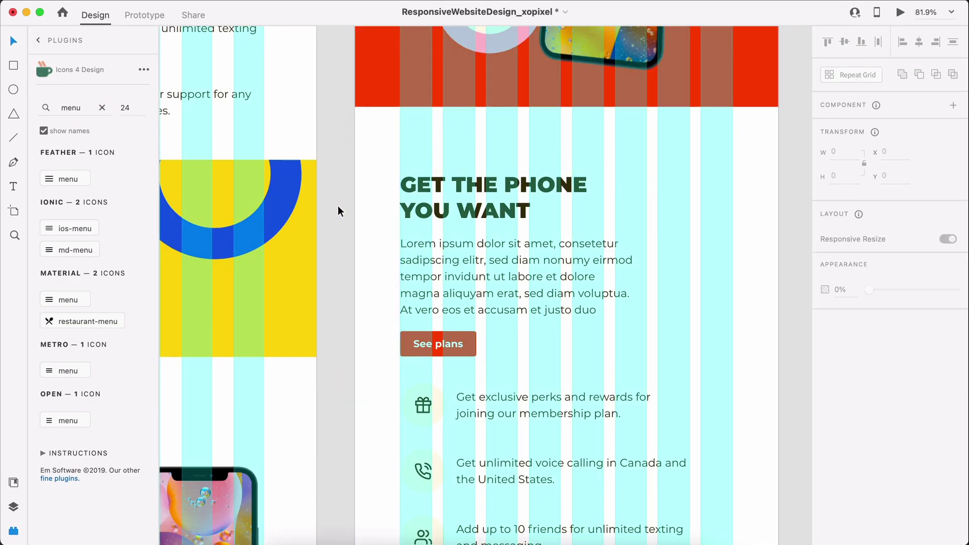
Resize the plans section's background toward the tablet artboard's right edge
{"action": "left_click", "coordinate": [629, 385]}
{"action": "left_click", "coordinate": [744, 374]}
{"action": "left_click_drag", "start_coordinate": [755, 370], "coordinate": [778, 370]}
{"action": "scroll", "coordinate": [778, 370], "scroll_direction": "down", "scroll_amount": 4}
{"action": "left_click", "coordinate": [853, 152]}
Reposition the plans section's text and feature list within the tablet's grid columns
{"action": "scroll", "coordinate": [619, 358], "scroll_direction": "up", "scroll_amount": 2}
{"action": "left_click", "coordinate": [619, 356]}
{"action": "left_click", "coordinate": [647, 456], "text": "shift"}
{"action": "left_click", "coordinate": [648, 497], "text": "shift"}
{"action": "left_click_drag", "start_coordinate": [684, 428], "coordinate": [710, 428]}
{"action": "left_click_drag", "start_coordinate": [475, 427], "coordinate": [468, 427]}
{"action": "scroll", "coordinate": [507, 405], "scroll_direction": "up", "scroll_amount": 2}
{"action": "double_click", "coordinate": [565, 403]}
{"action": "left_click_drag", "start_coordinate": [565, 402], "coordinate": [524, 403]}
{"action": "key", "text": "Escape"}
Widen the four feature descriptions to the right edge of the tablet's last grid column
{"action": "scroll", "coordinate": [552, 346], "scroll_direction": "down", "scroll_amount": 3}
{"action": "left_click", "coordinate": [485, 421]}
{"action": "scroll", "coordinate": [485, 423], "scroll_direction": "up", "scroll_amount": 5}
{"action": "scroll", "coordinate": [485, 423], "scroll_direction": "down", "scroll_amount": 6}
{"action": "left_click", "coordinate": [568, 371]}
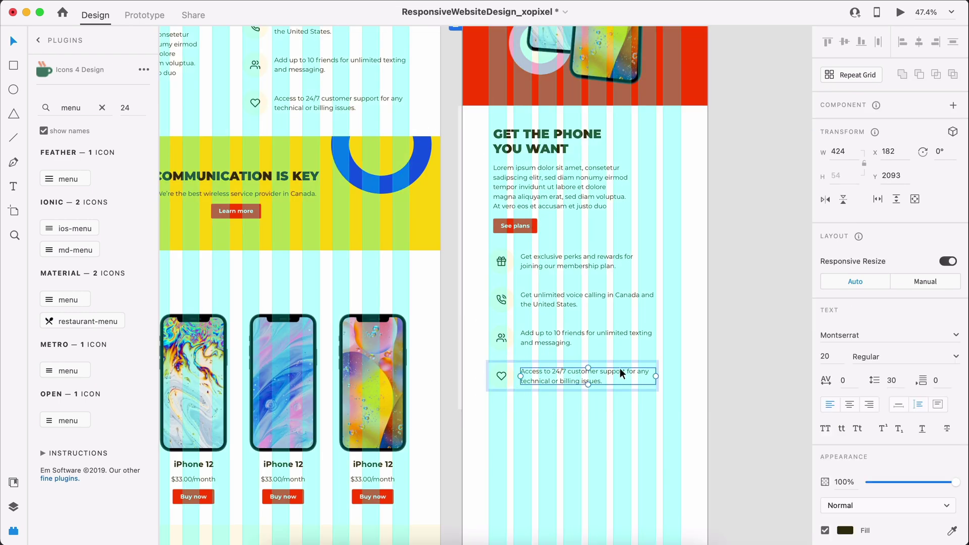
{"action": "left_click_drag", "start_coordinate": [656, 376], "coordinate": [682, 376]}
{"action": "double_click", "coordinate": [636, 338]}
{"action": "left_click_drag", "start_coordinate": [656, 338], "coordinate": [681, 338]}
{"action": "double_click", "coordinate": [616, 300]}
{"action": "left_click_drag", "start_coordinate": [656, 300], "coordinate": [681, 299]}
{"action": "double_click", "coordinate": [621, 268]}
{"action": "left_click_drag", "start_coordinate": [656, 261], "coordinate": [681, 261]}
Fit the plans section to the tablet artboard's edges and set its width to 768
{"action": "left_click", "coordinate": [694, 257]}
{"action": "left_click", "coordinate": [694, 258]}
{"action": "left_click_drag", "start_coordinate": [457, 258], "coordinate": [462, 258]}
{"action": "left_click_drag", "start_coordinate": [729, 257], "coordinate": [707, 257]}
{"action": "left_click", "coordinate": [839, 151]}
{"action": "type", "text": "768"}
{"action": "key", "text": "Return"}
Set the plans section's top and bottom padding to 62
{"action": "left_click", "coordinate": [668, 307]}
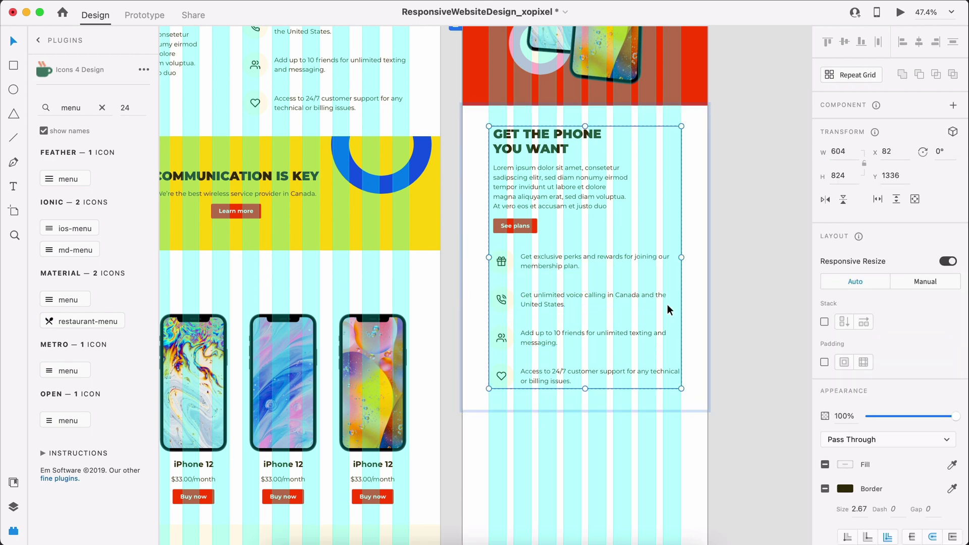
{"action": "key", "text": "Escape"}
{"action": "left_click", "coordinate": [888, 380]}
{"action": "type", "text": "62"}
{"action": "key", "text": "Return"}
{"action": "left_click", "coordinate": [930, 374]}
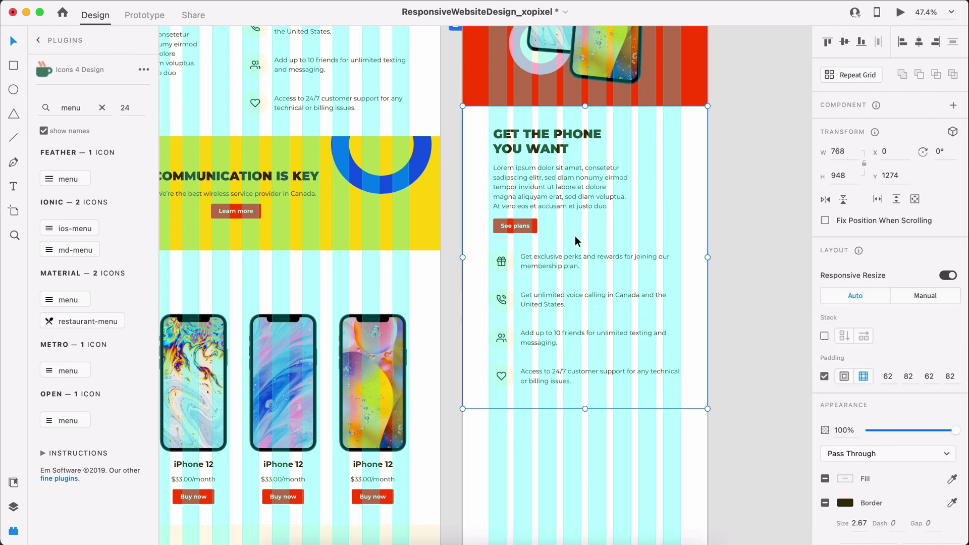
Widen the plans section's body paragraph to the right edge of the last grid column
{"action": "left_click", "coordinate": [348, 337]}
{"action": "left_click", "coordinate": [451, 251]}
{"action": "scroll", "coordinate": [575, 146], "scroll_direction": "up", "scroll_amount": 5}
{"action": "scroll", "coordinate": [576, 146], "scroll_direction": "down", "scroll_amount": 7}
{"action": "left_click", "coordinate": [605, 176]}
{"action": "scroll", "coordinate": [604, 176], "scroll_direction": "up", "scroll_amount": 5}
{"action": "double_click", "coordinate": [604, 176]}
{"action": "double_click", "coordinate": [604, 176]}
{"action": "left_click_drag", "start_coordinate": [623, 159], "coordinate": [685, 158]}
Try to widen the Get the phone you want heading onto one line and move the text below it up
{"action": "left_click", "coordinate": [600, 109]}
{"action": "left_click_drag", "start_coordinate": [623, 104], "coordinate": [664, 118]}
{"action": "left_click", "coordinate": [714, 251]}
{"action": "left_click_drag", "start_coordinate": [648, 158], "coordinate": [648, 139]}
{"action": "left_click", "coordinate": [755, 163]}
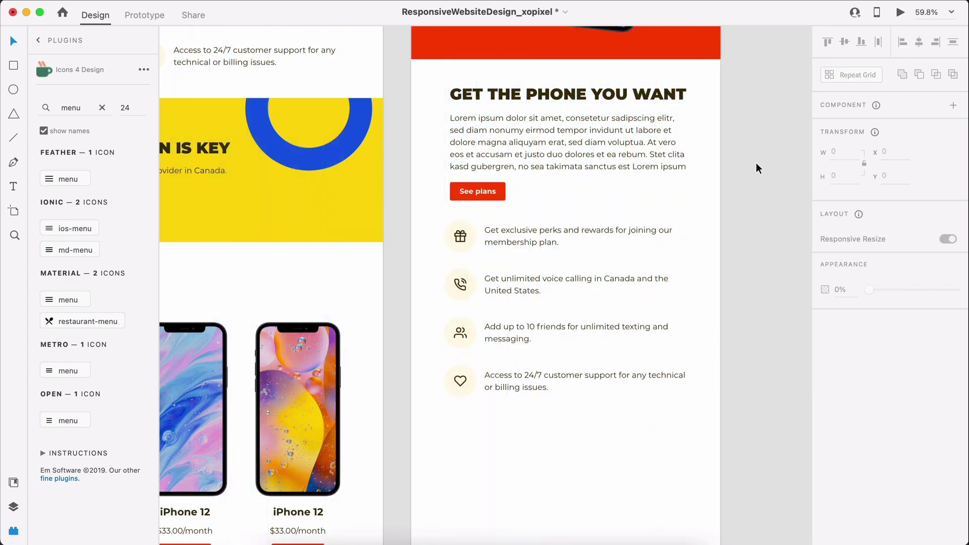
Undo the heading's widening and the upward move of the text below it
{"action": "scroll", "coordinate": [755, 163], "scroll_direction": "down", "scroll_amount": 2}
{"action": "scroll", "coordinate": [704, 138], "scroll_direction": "up", "scroll_amount": 6}
{"action": "key", "text": "super+z"}
{"action": "key", "text": "super+z"}
{"action": "key", "text": "super+z"}
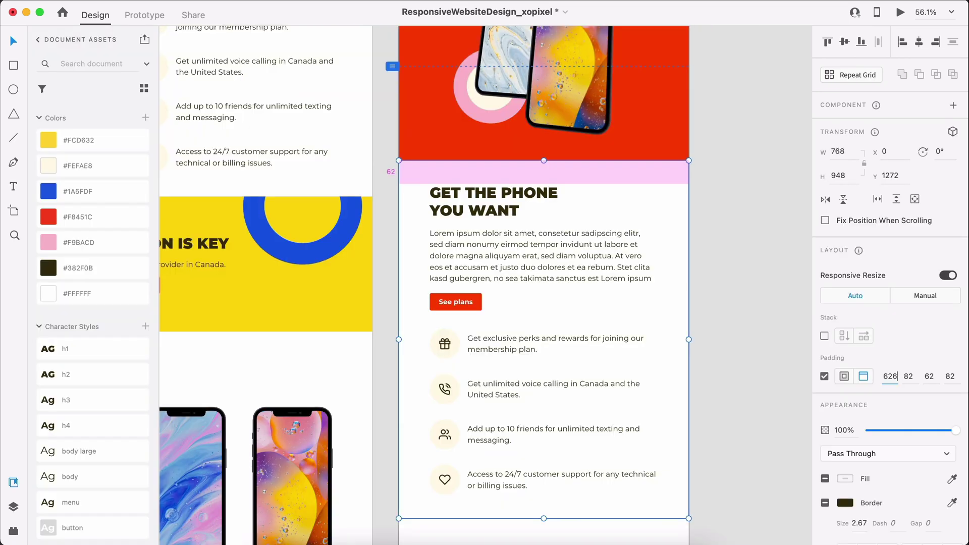
Set the plans section's top padding to 64
{"action": "key", "text": "BackSpace"}
{"action": "key", "text": "BackSpace"}
{"action": "type", "text": "4"}
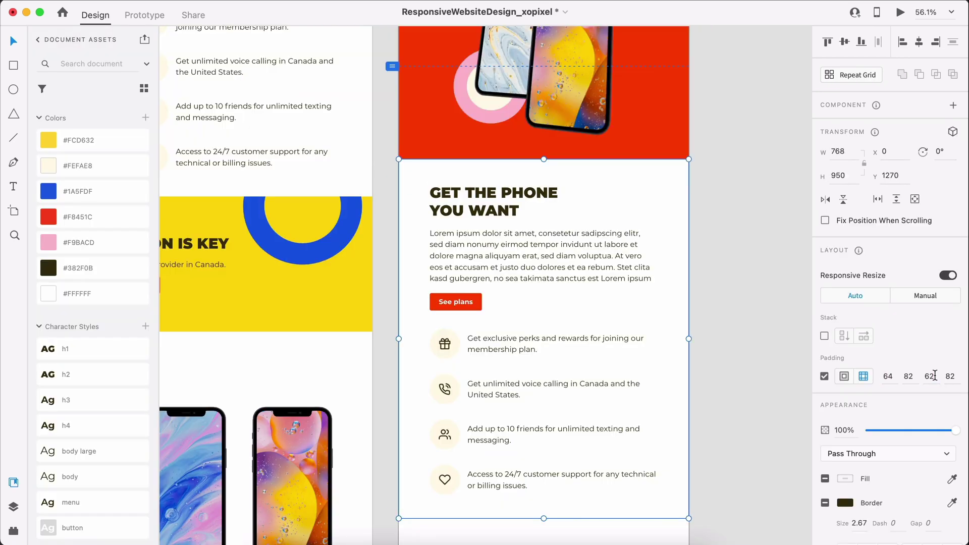
{"action": "left_click", "coordinate": [740, 431]}
Place a copy of the Communication is Key banner directly below the tablet's plans section at X 0, Y 2222
{"action": "scroll", "coordinate": [739, 430], "scroll_direction": "down", "scroll_amount": 5}
{"action": "scroll", "coordinate": [519, 212], "scroll_direction": "down", "scroll_amount": 4}
{"action": "left_click_drag", "start_coordinate": [519, 212], "coordinate": [802, 374]}
{"action": "scroll", "coordinate": [546, 394], "scroll_direction": "up", "scroll_amount": 5}
{"action": "left_click_drag", "start_coordinate": [481, 301], "coordinate": [447, 315]}
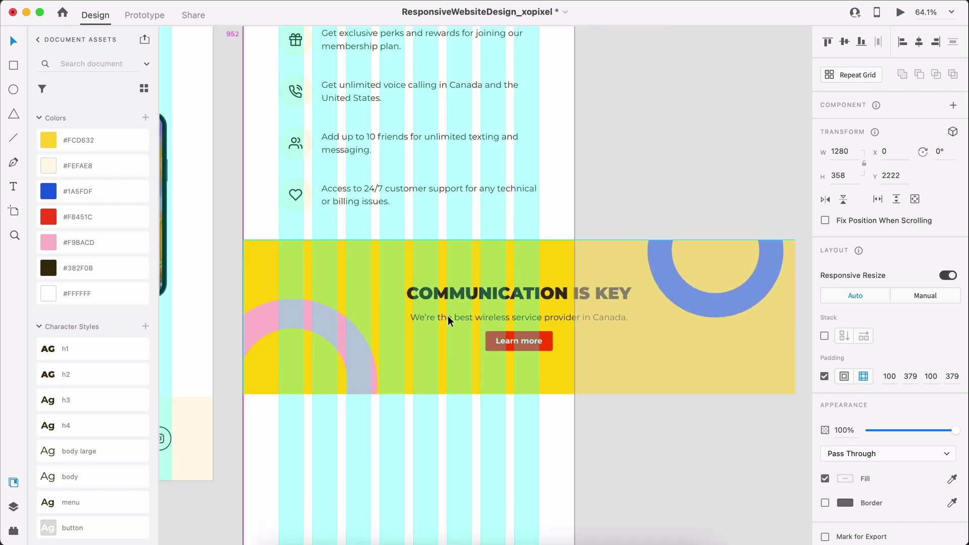
Make the banner's yellow background taller, fit it to the tablet artboard's width and shift the circles down
{"action": "scroll", "coordinate": [444, 310], "scroll_direction": "down", "scroll_amount": 5}
{"action": "double_click", "coordinate": [624, 318]}
{"action": "left_click_drag", "start_coordinate": [624, 318], "coordinate": [627, 436]}
{"action": "left_click_drag", "start_coordinate": [571, 380], "coordinate": [523, 412]}
Center the banner's heading, text and Learn more button horizontally on the tablet artboard, lower in the yellow background
{"action": "left_click", "coordinate": [470, 307]}
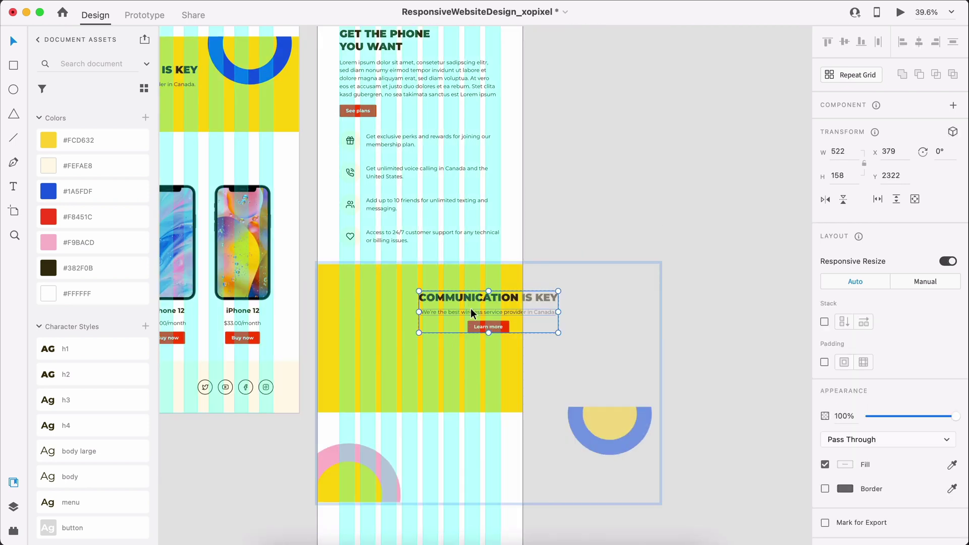
{"action": "double_click", "coordinate": [479, 331]}
{"action": "key", "text": "Escape"}
{"action": "key", "text": "Escape"}
{"action": "left_click_drag", "start_coordinate": [513, 305], "coordinate": [446, 328]}
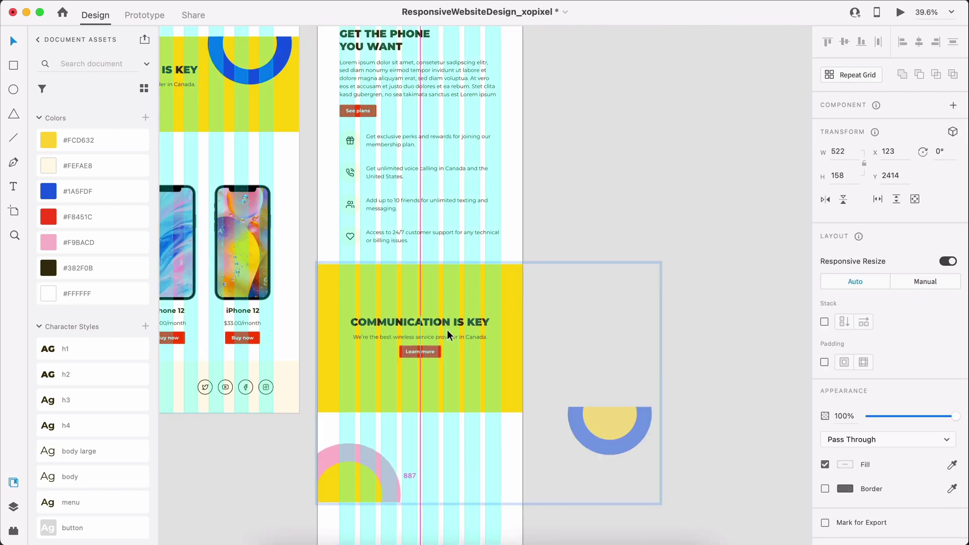
Move the pink ring up into the banner's lower-left corner and start adjusting the background's height
{"action": "left_click_drag", "start_coordinate": [357, 475], "coordinate": [356, 371]}
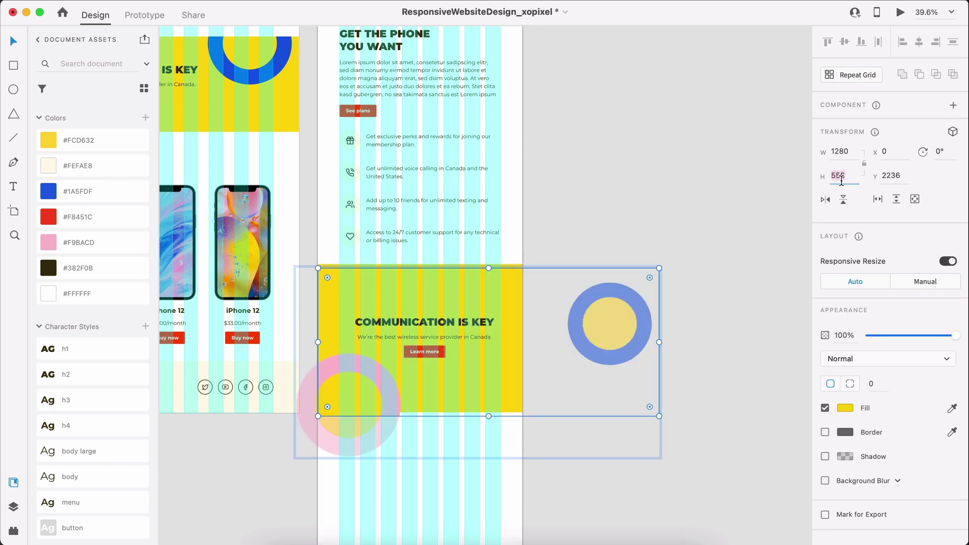
{"action": "scroll", "coordinate": [481, 347], "scroll_direction": "up", "scroll_amount": 5}
{"action": "key", "text": "Escape"}
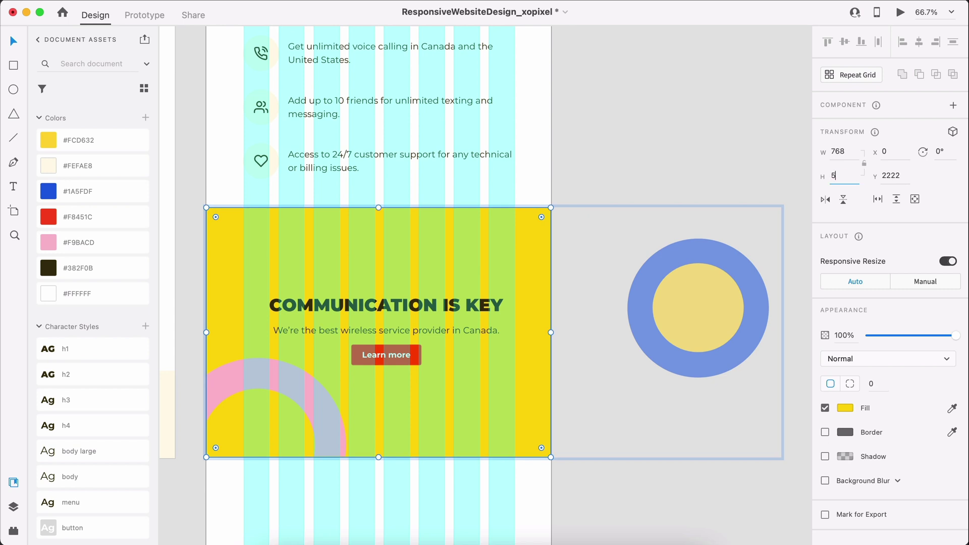
Try to narrow the banner's masked shapes to the tablet artboard's width
{"action": "left_click_drag", "start_coordinate": [629, 290], "coordinate": [630, 283]}
{"action": "left_click_drag", "start_coordinate": [783, 328], "coordinate": [551, 330]}
{"action": "key", "text": "super+z"}
Move the blue ring and its yellow center together onto the banner's upper-right corner
{"action": "double_click", "coordinate": [596, 339]}
{"action": "left_click", "coordinate": [676, 307]}
{"action": "left_click", "coordinate": [638, 315], "text": "shift"}
{"action": "left_click_drag", "start_coordinate": [638, 315], "coordinate": [456, 234]}
{"action": "scroll", "coordinate": [625, 429], "scroll_direction": "down", "scroll_amount": 1}
Move the pink ring and its yellow center together farther left over the banner's lower-left corner
{"action": "left_click", "coordinate": [386, 427]}
{"action": "left_click", "coordinate": [349, 421], "text": "shift"}
{"action": "left_click_drag", "start_coordinate": [349, 421], "coordinate": [328, 421]}
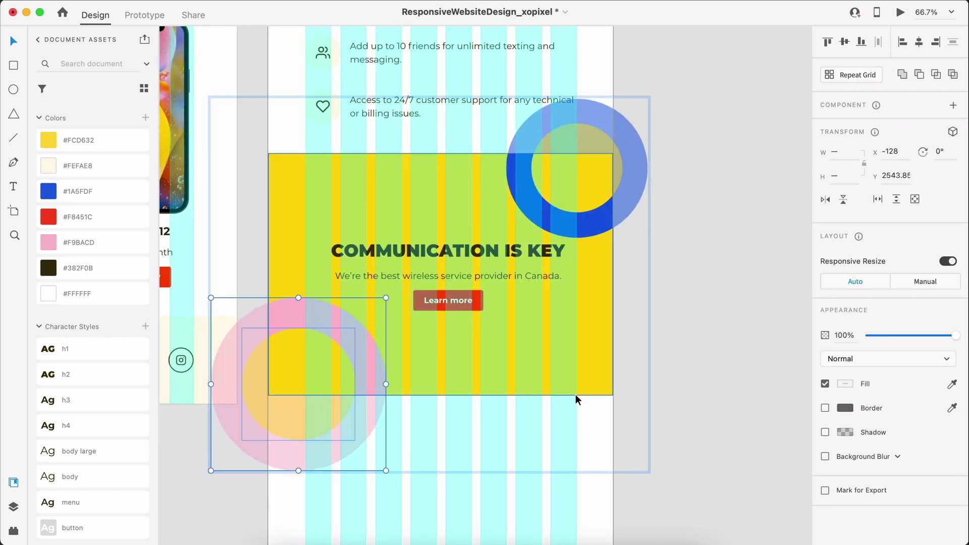
{"action": "key", "text": "Escape"}
Try to set the banner's height to 500
{"action": "left_click", "coordinate": [461, 254]}
{"action": "type", "text": "500"}
{"action": "key", "text": "Return"}
{"action": "key", "text": "super+z"}
Try to move the blue ring down within the banner
{"action": "left_click", "coordinate": [605, 242]}
{"action": "left_click", "coordinate": [680, 261]}
{"action": "scroll", "coordinate": [680, 261], "scroll_direction": "up", "scroll_amount": 1}
{"action": "double_click", "coordinate": [593, 214]}
{"action": "left_click_drag", "start_coordinate": [612, 204], "coordinate": [608, 233]}
{"action": "key", "text": "super+z"}
Try heights of 500 and 456 for the yellow banner
{"action": "left_click_drag", "start_coordinate": [520, 142], "coordinate": [520, 179]}
{"action": "left_click", "coordinate": [852, 178]}
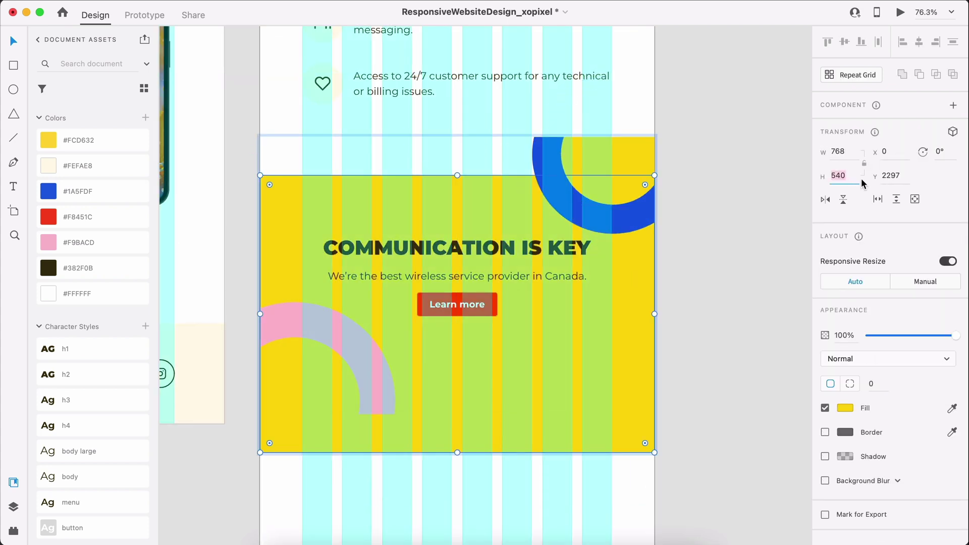
{"action": "type", "text": "500"}
{"action": "key", "text": "Return"}
{"action": "type", "text": "456"}
Move the yellow banner and its text block up to the top edge of the section
{"action": "left_click_drag", "start_coordinate": [596, 343], "coordinate": [596, 305]}
{"action": "left_click_drag", "start_coordinate": [509, 271], "coordinate": [527, 206]}
{"action": "left_click", "coordinate": [634, 312]}
{"action": "double_click", "coordinate": [634, 312]}
Set the banner's height to 356 and move the pink ring with its yellow center up onto the lower-left corner
{"action": "left_click", "coordinate": [840, 177]}
{"action": "type", "text": "356"}
{"action": "key", "text": "Return"}
{"action": "double_click", "coordinate": [633, 227]}
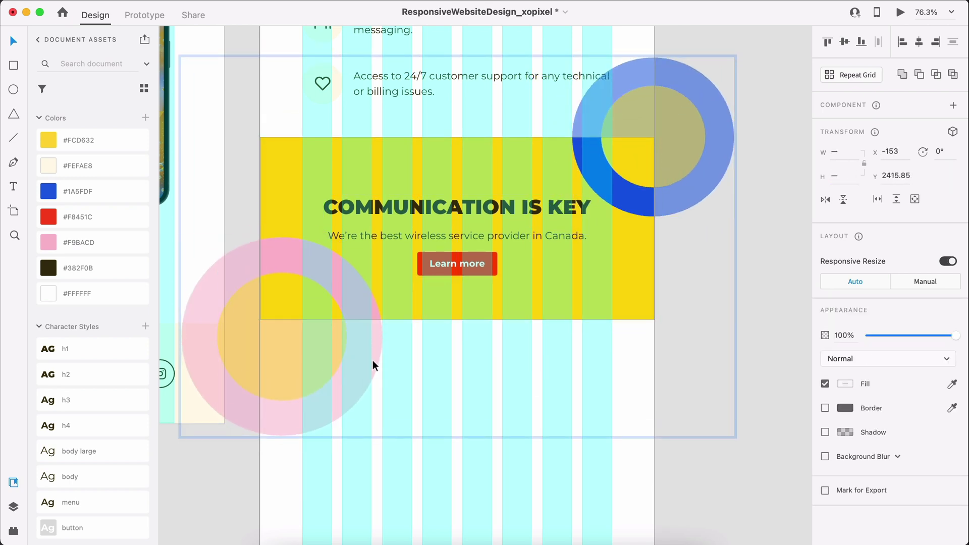
{"action": "key", "text": "Escape"}
Center the heading, subtitle and Learn more button vertically on the shortened yellow banner
{"action": "double_click", "coordinate": [615, 259]}
{"action": "left_click", "coordinate": [701, 247]}
{"action": "left_click", "coordinate": [629, 243]}
{"action": "left_click", "coordinate": [545, 208], "text": "shift"}
{"action": "left_click", "coordinate": [844, 42]}
{"action": "left_click", "coordinate": [706, 167]}
{"action": "left_click", "coordinate": [535, 229]}
{"action": "left_click", "coordinate": [626, 297]}
{"action": "left_click", "coordinate": [825, 376]}
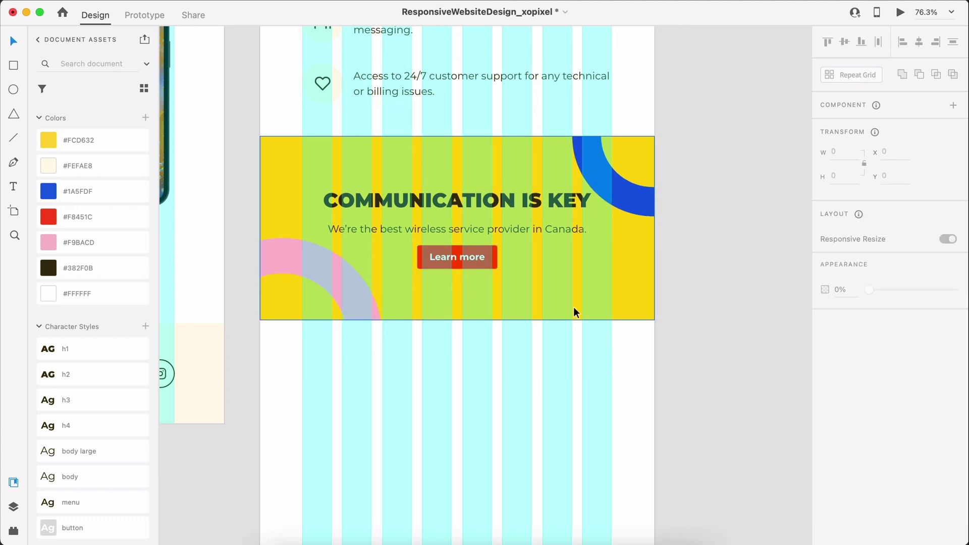
Fine-tune the position of the blue ring and its center on the banner's upper-right corner
{"action": "scroll", "coordinate": [573, 307], "scroll_direction": "up", "scroll_amount": 2}
{"action": "double_click", "coordinate": [694, 238]}
{"action": "left_click_drag", "start_coordinate": [693, 228], "coordinate": [683, 191]}
{"action": "left_click", "coordinate": [763, 303]}
Copy the desktop Latest & Greatest section below the tablet banner and extend the tablet artboard downward
{"action": "scroll", "coordinate": [763, 304], "scroll_direction": "down", "scroll_amount": 5}
{"action": "left_click_drag", "start_coordinate": [330, 93], "coordinate": [635, 298], "text": "alt"}
{"action": "scroll", "coordinate": [635, 297], "scroll_direction": "down", "scroll_amount": 5}
{"action": "left_click", "coordinate": [585, 74]}
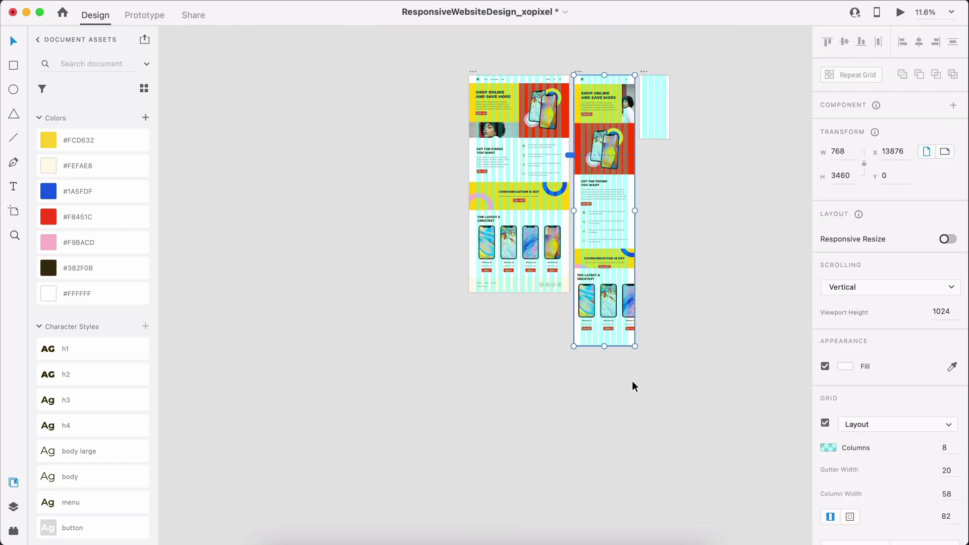
{"action": "left_click_drag", "start_coordinate": [605, 344], "coordinate": [605, 429]}
{"action": "left_click", "coordinate": [640, 287]}
Position the Latest & Greatest content so the heading and phones start at the tablet's left column margin, X 82
{"action": "scroll", "coordinate": [638, 287], "scroll_direction": "up", "scroll_amount": 8}
{"action": "scroll", "coordinate": [606, 273], "scroll_direction": "down", "scroll_amount": 3}
{"action": "left_click_drag", "start_coordinate": [565, 256], "coordinate": [595, 256]}
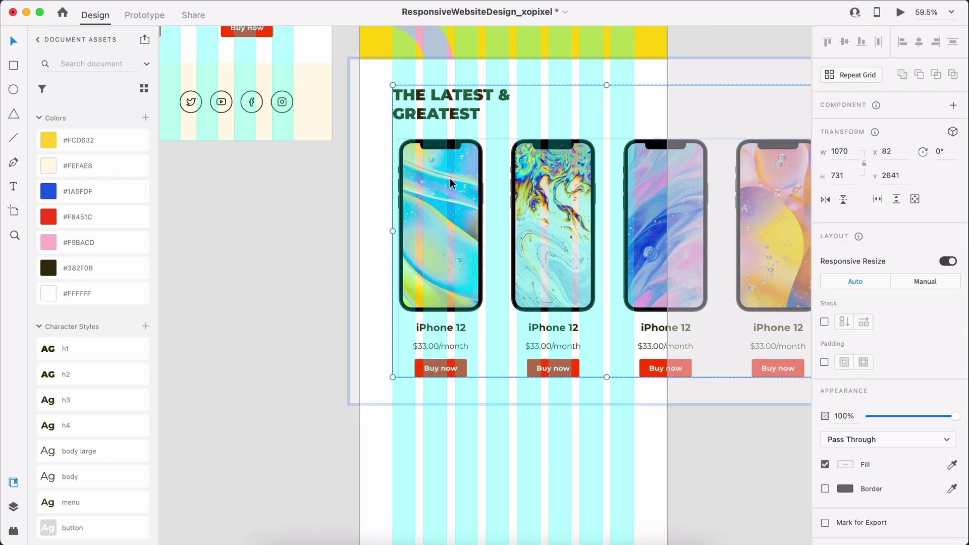
{"action": "double_click", "coordinate": [454, 232]}
{"action": "left_click_drag", "start_coordinate": [454, 229], "coordinate": [445, 230]}
Turn the row of iPhone cards into a horizontal scroll group spanning the 768-wide tablet artboard
{"action": "scroll", "coordinate": [451, 199], "scroll_direction": "down", "scroll_amount": 3}
{"action": "double_click", "coordinate": [450, 199]}
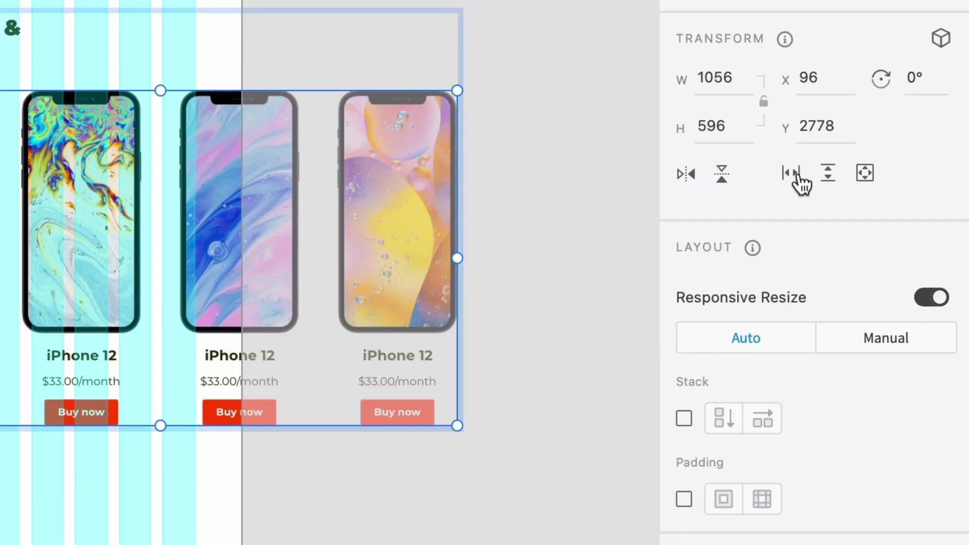
{"action": "left_click", "coordinate": [800, 176]}
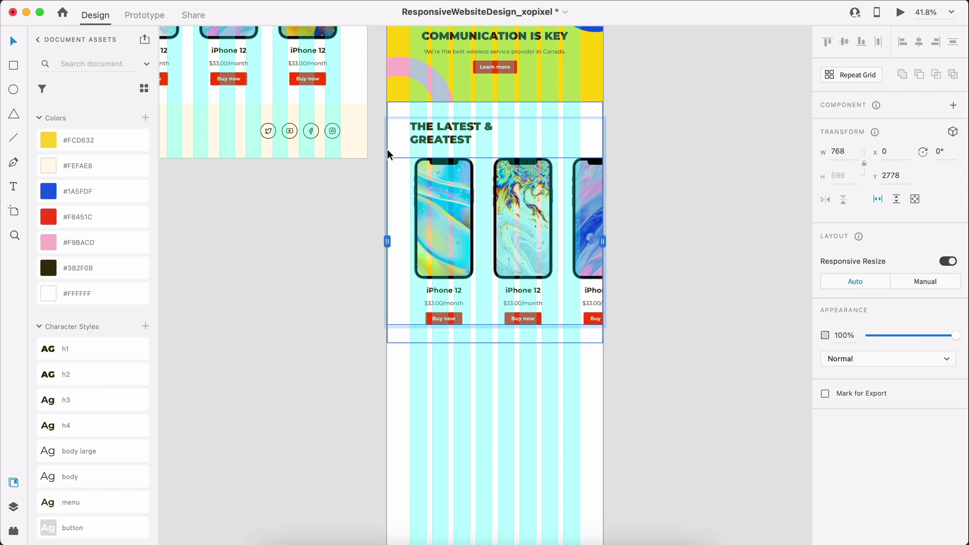
{"action": "left_click", "coordinate": [348, 286]}
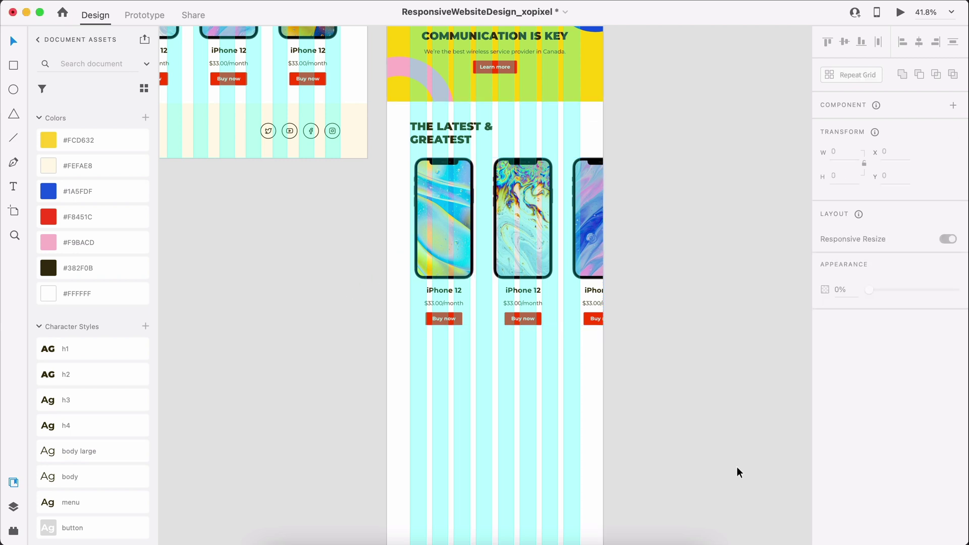
Copy the desktop footer, paste it onto the tablet artboard and place it below the iPhone cards
{"action": "key", "text": "shift+super+apostrophe"}
{"action": "scroll", "coordinate": [367, 391], "scroll_direction": "down", "scroll_amount": 5}
{"action": "left_click", "coordinate": [323, 246]}
{"action": "key", "text": "super+c"}
{"action": "key", "text": "super+v"}
{"action": "scroll", "coordinate": [595, 449], "scroll_direction": "up", "scroll_amount": 5}
{"action": "left_click_drag", "start_coordinate": [595, 396], "coordinate": [664, 396]}
{"action": "left_click_drag", "start_coordinate": [523, 374], "coordinate": [480, 333]}
{"action": "key", "text": "shift+super+apostrophe"}
Align the footer's links and copyright text with the tablet's left column margin at X 82
{"action": "double_click", "coordinate": [477, 333]}
{"action": "scroll", "coordinate": [477, 333], "scroll_direction": "up", "scroll_amount": 5}
{"action": "left_click", "coordinate": [824, 377]}
{"action": "double_click", "coordinate": [411, 334]}
{"action": "left_click_drag", "start_coordinate": [412, 334], "coordinate": [401, 334]}
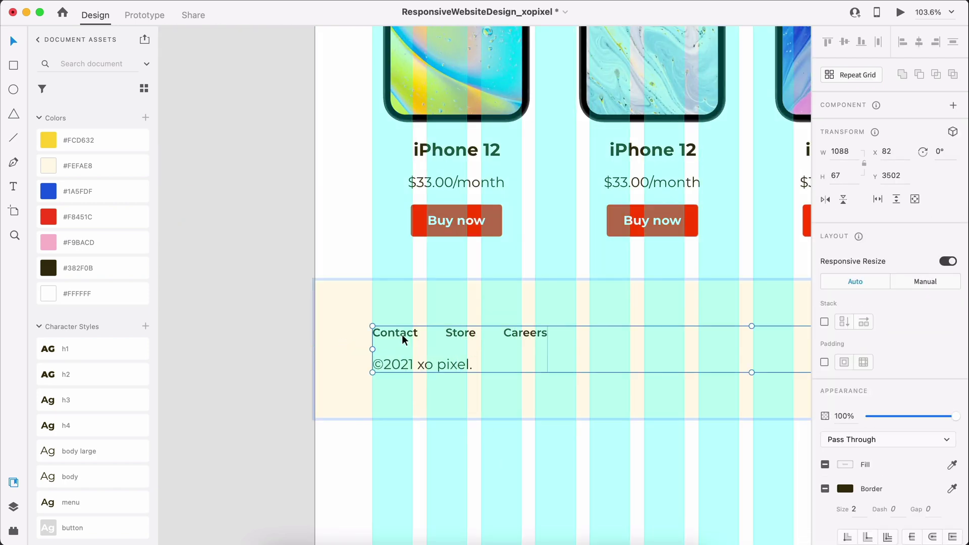
Move the footer's social icons left so the row ends at the tablet's right column margin
{"action": "scroll", "coordinate": [402, 334], "scroll_direction": "down", "scroll_amount": 3}
{"action": "left_click", "coordinate": [591, 349]}
{"action": "scroll", "coordinate": [601, 354], "scroll_direction": "up", "scroll_amount": 4}
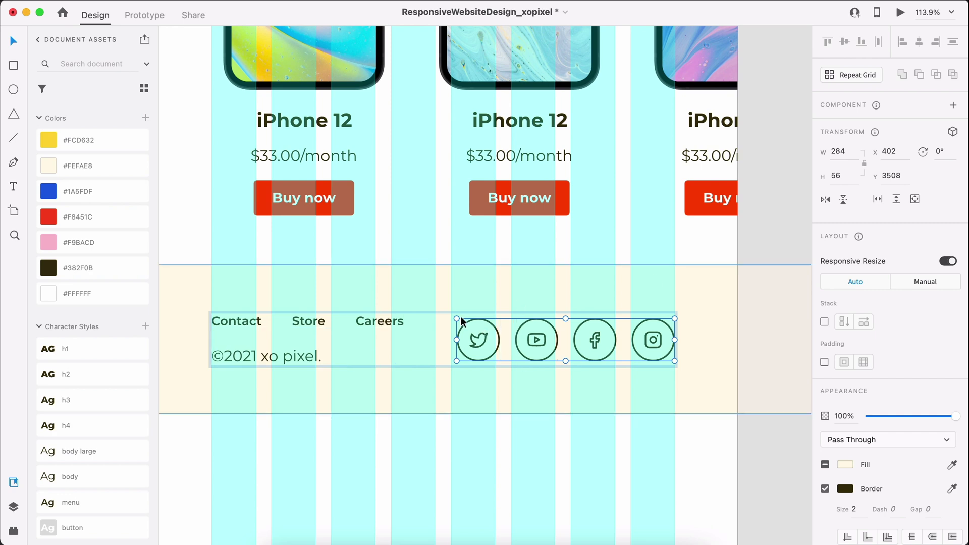
{"action": "key", "text": "super+z"}
Set the social icons' border size to 1 and shrink the row to about 163 by 32 against the right margin
{"action": "scroll", "coordinate": [520, 325], "scroll_direction": "up", "scroll_amount": 4}
{"action": "left_click", "coordinate": [854, 509]}
{"action": "type", "text": "1"}
{"action": "key", "text": "Return"}
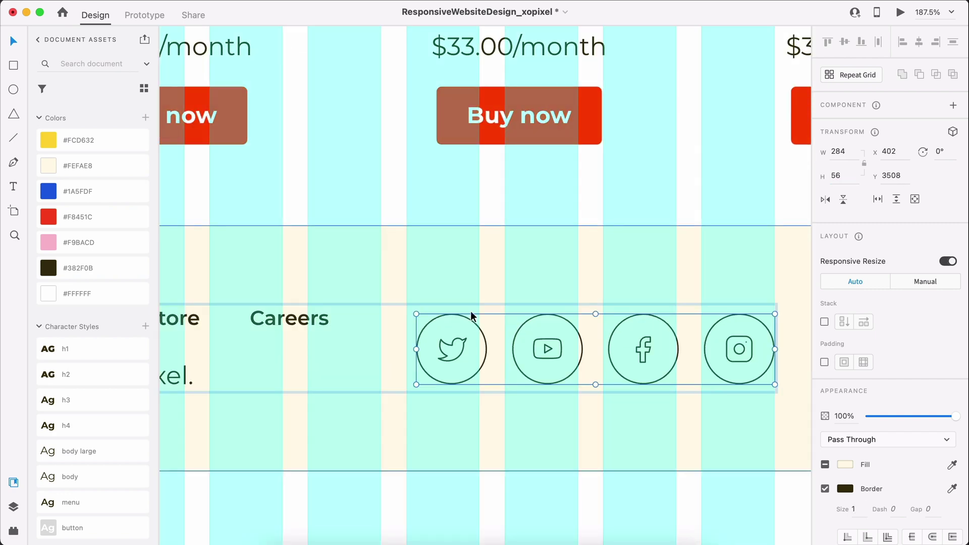
{"action": "left_click_drag", "start_coordinate": [416, 313], "coordinate": [563, 348]}
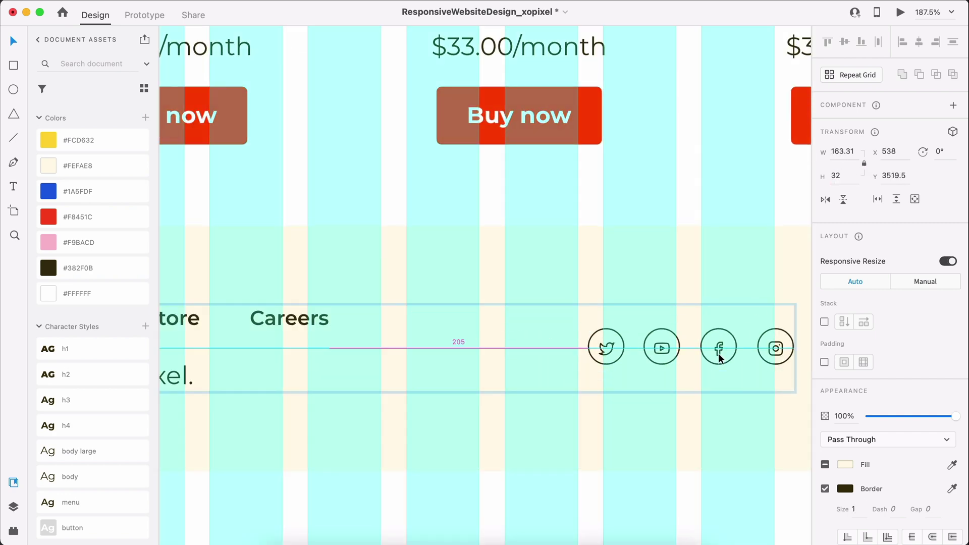
{"action": "left_click_drag", "start_coordinate": [718, 361], "coordinate": [699, 354]}
Center the Instagram, Facebook and YouTube glyphs vertically inside their circles
{"action": "scroll", "coordinate": [699, 353], "scroll_direction": "up", "scroll_amount": 3}
{"action": "scroll", "coordinate": [699, 353], "scroll_direction": "right", "scroll_amount": 2}
{"action": "left_click", "coordinate": [710, 356], "text": "super"}
{"action": "left_click", "coordinate": [715, 337], "text": "shift+super"}
{"action": "left_click", "coordinate": [844, 41]}
{"action": "left_click", "coordinate": [624, 356], "text": "super"}
{"action": "left_click", "coordinate": [634, 340], "text": "shift+super"}
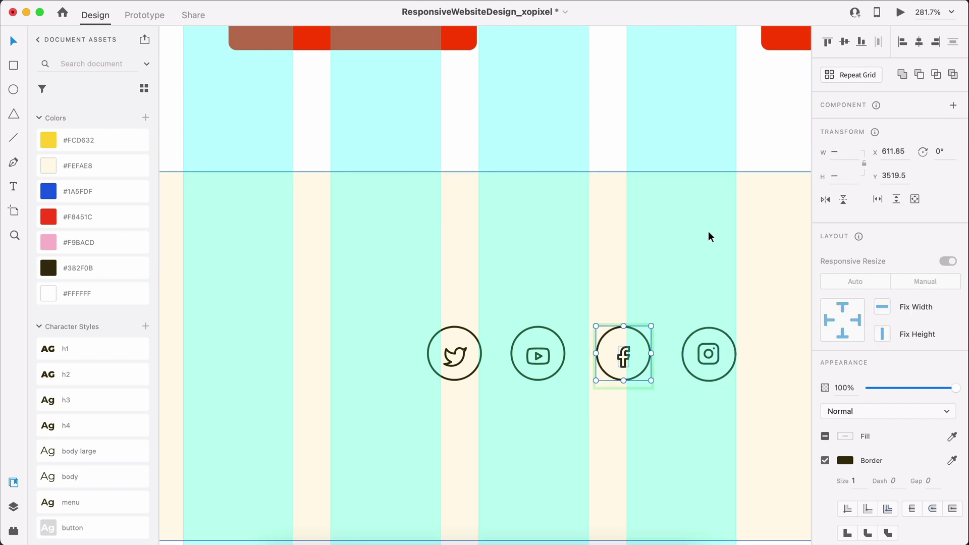
{"action": "double_click", "coordinate": [622, 358]}
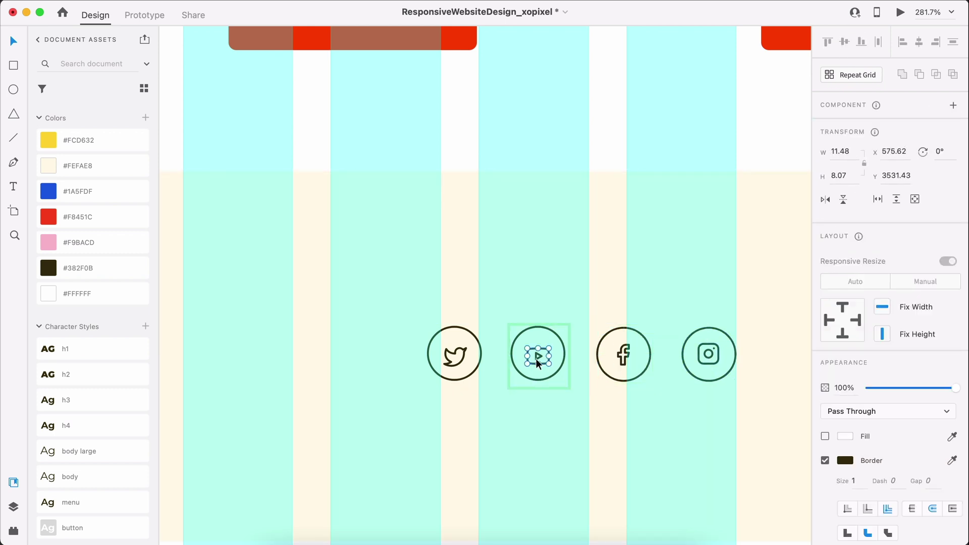
Adjust the Twitter icon's position and stack the four social icons horizontally with a spacing of 20
{"action": "left_click", "coordinate": [462, 389]}
{"action": "double_click", "coordinate": [466, 357]}
{"action": "left_click_drag", "start_coordinate": [466, 358], "coordinate": [521, 352]}
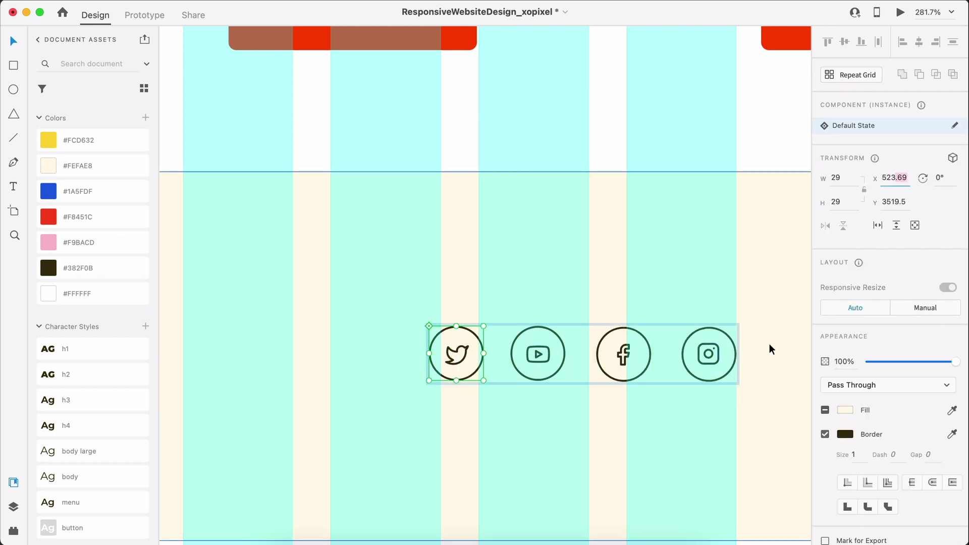
{"action": "key", "text": "Escape"}
{"action": "left_click", "coordinate": [824, 322]}
{"action": "left_click", "coordinate": [903, 322]}
{"action": "type", "text": "20"}
{"action": "key", "text": "Return"}
Place the social icon row at the right column margin and narrow the footer background to the tablet artboard's width
{"action": "left_click_drag", "start_coordinate": [659, 373], "coordinate": [609, 365]}
{"action": "scroll", "coordinate": [610, 365], "scroll_direction": "down", "scroll_amount": 8}
{"action": "left_click", "coordinate": [625, 467]}
{"action": "scroll", "coordinate": [690, 424], "scroll_direction": "up", "scroll_amount": 1}
{"action": "left_click", "coordinate": [704, 370]}
{"action": "scroll", "coordinate": [704, 369], "scroll_direction": "down", "scroll_amount": 4}
{"action": "scroll", "coordinate": [704, 370], "scroll_direction": "right", "scroll_amount": 3}
{"action": "left_click_drag", "start_coordinate": [750, 381], "coordinate": [555, 381]}
{"action": "left_click", "coordinate": [653, 307]}
Center the footer content vertically on its cream background
{"action": "scroll", "coordinate": [359, 418], "scroll_direction": "up", "scroll_amount": 3}
{"action": "left_click", "coordinate": [356, 399]}
{"action": "left_click", "coordinate": [349, 353], "text": "shift"}
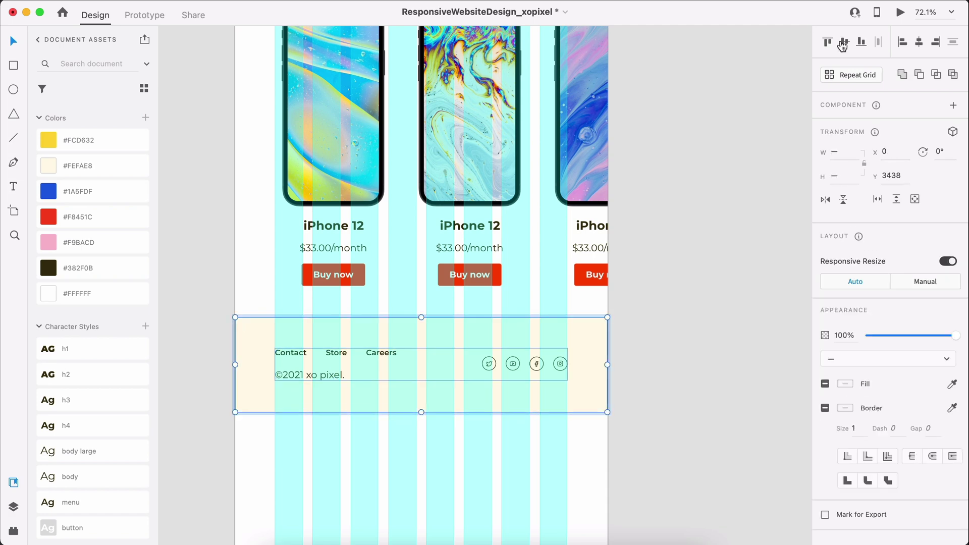
{"action": "left_click", "coordinate": [844, 42]}
{"action": "left_click", "coordinate": [730, 228]}
Shorten the tablet artboard to a height of about 3635 so it ends at the footer, and hide the layout grids
{"action": "scroll", "coordinate": [731, 227], "scroll_direction": "down", "scroll_amount": 8}
{"action": "left_click", "coordinate": [604, 107]}
{"action": "scroll", "coordinate": [646, 337], "scroll_direction": "up", "scroll_amount": 10}
{"action": "left_click_drag", "start_coordinate": [625, 398], "coordinate": [629, 351]}
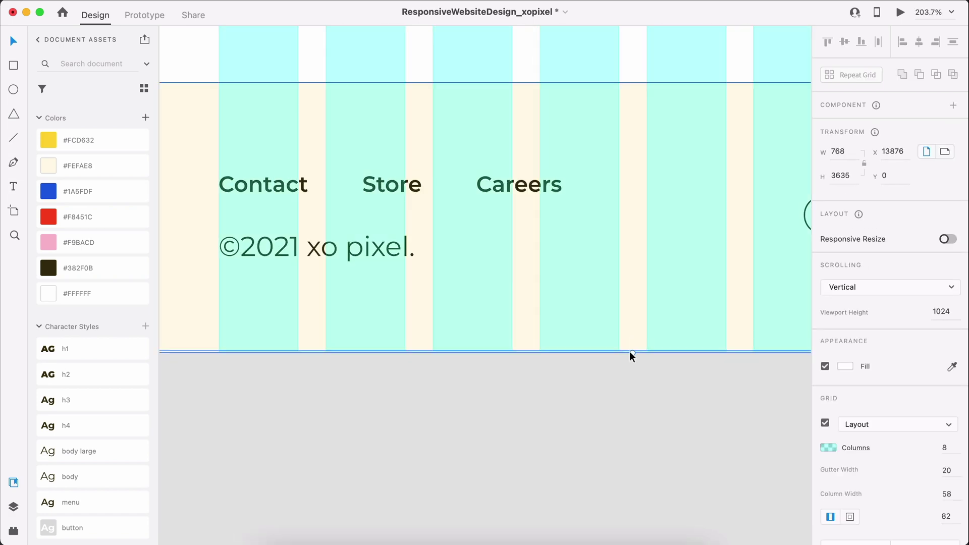
{"action": "left_click", "coordinate": [644, 436]}
{"action": "scroll", "coordinate": [646, 433], "scroll_direction": "down", "scroll_amount": 10}
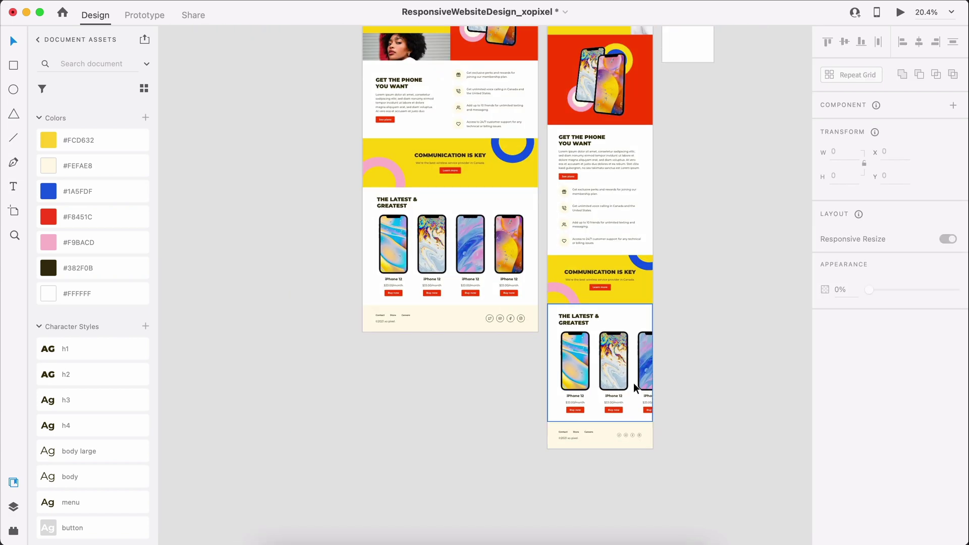
Copy the tablet header onto the iPhone X, XS, 11 Pro artboard
{"action": "scroll", "coordinate": [634, 388], "scroll_direction": "up", "scroll_amount": 1}
{"action": "left_click", "coordinate": [634, 388]}
{"action": "left_click", "coordinate": [680, 347]}
{"action": "scroll", "coordinate": [680, 348], "scroll_direction": "up", "scroll_amount": 5}
{"action": "scroll", "coordinate": [680, 347], "scroll_direction": "down", "scroll_amount": 2}
{"action": "scroll", "coordinate": [662, 99], "scroll_direction": "up", "scroll_amount": 8}
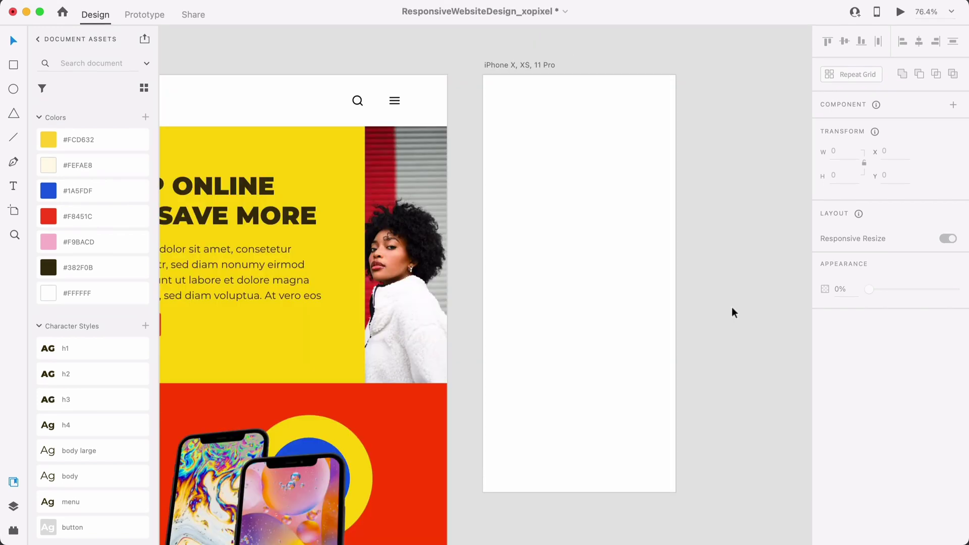
{"action": "scroll", "coordinate": [732, 307], "scroll_direction": "left", "scroll_amount": 7}
{"action": "left_click", "coordinate": [624, 124]}
{"action": "scroll", "coordinate": [624, 124], "scroll_direction": "right", "scroll_amount": 7}
{"action": "left_click_drag", "start_coordinate": [228, 104], "coordinate": [648, 108]}
Show the layout grids and align the mobile header's logo, search and menu icons with the left and right column margins
{"action": "key", "text": "super+shift+apostrophe"}
{"action": "double_click", "coordinate": [508, 117]}
{"action": "left_click_drag", "start_coordinate": [508, 117], "coordinate": [484, 121]}
{"action": "scroll", "coordinate": [485, 121], "scroll_direction": "right", "scroll_amount": 2}
{"action": "left_click", "coordinate": [677, 116]}
{"action": "left_click", "coordinate": [710, 118], "text": "shift"}
{"action": "left_click_drag", "start_coordinate": [710, 118], "coordinate": [532, 118]}
{"action": "left_click_drag", "start_coordinate": [764, 116], "coordinate": [563, 116]}
{"action": "left_click", "coordinate": [606, 146]}
Copy the tablet hero section below the mobile header and extend the mobile artboard's height to about 2564
{"action": "left_click_drag", "start_coordinate": [239, 214], "coordinate": [670, 209]}
{"action": "scroll", "coordinate": [636, 131], "scroll_direction": "down", "scroll_amount": 6}
{"action": "left_click", "coordinate": [600, 64]}
{"action": "scroll", "coordinate": [606, 140], "scroll_direction": "down", "scroll_amount": 1}
{"action": "left_click_drag", "start_coordinate": [591, 217], "coordinate": [591, 517]}
{"action": "scroll", "coordinate": [617, 103], "scroll_direction": "up", "scroll_amount": 7}
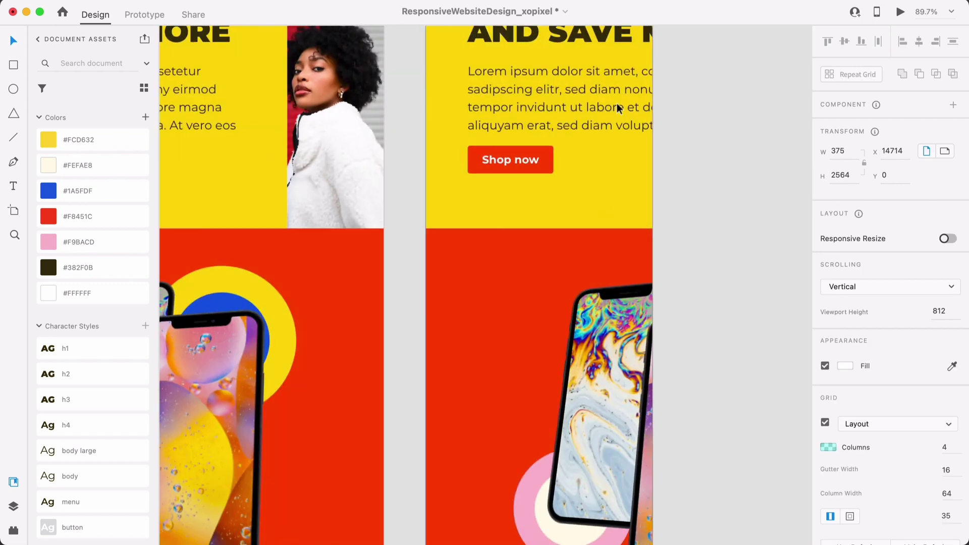
Fit the hero to the mobile grid by removing the photo and narrowing the yellow background, heading and paragraph
{"action": "left_click", "coordinate": [544, 248]}
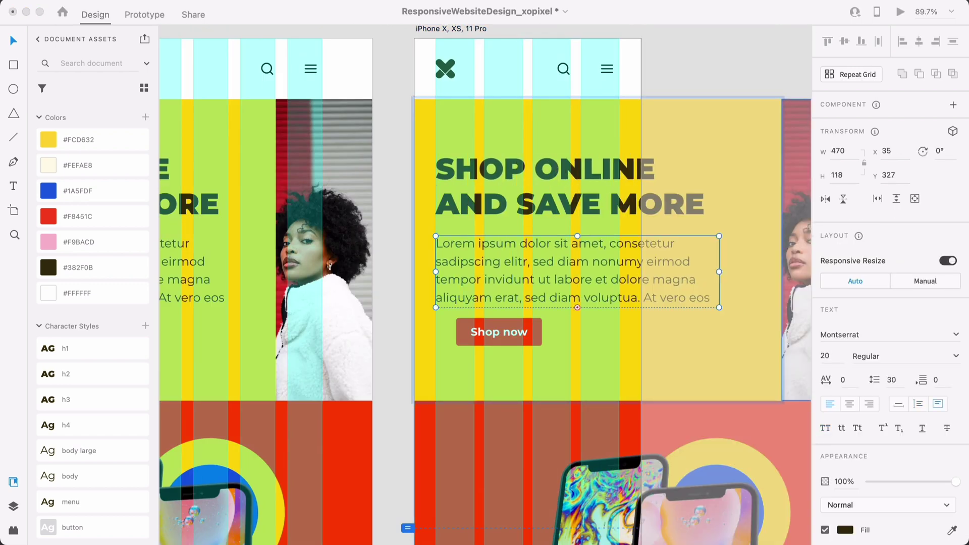
{"action": "scroll", "coordinate": [684, 374], "scroll_direction": "right", "scroll_amount": 4}
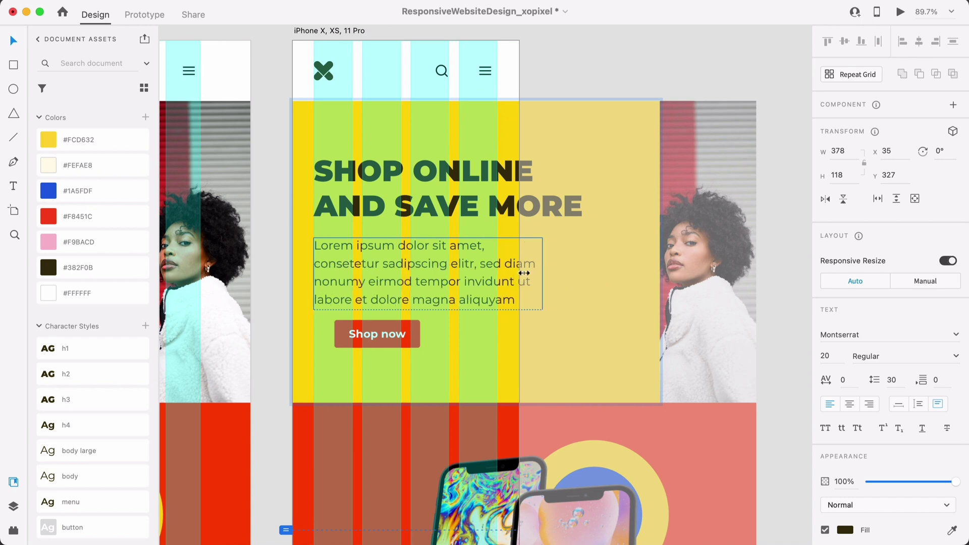
{"action": "left_click_drag", "start_coordinate": [664, 241], "coordinate": [522, 263]}
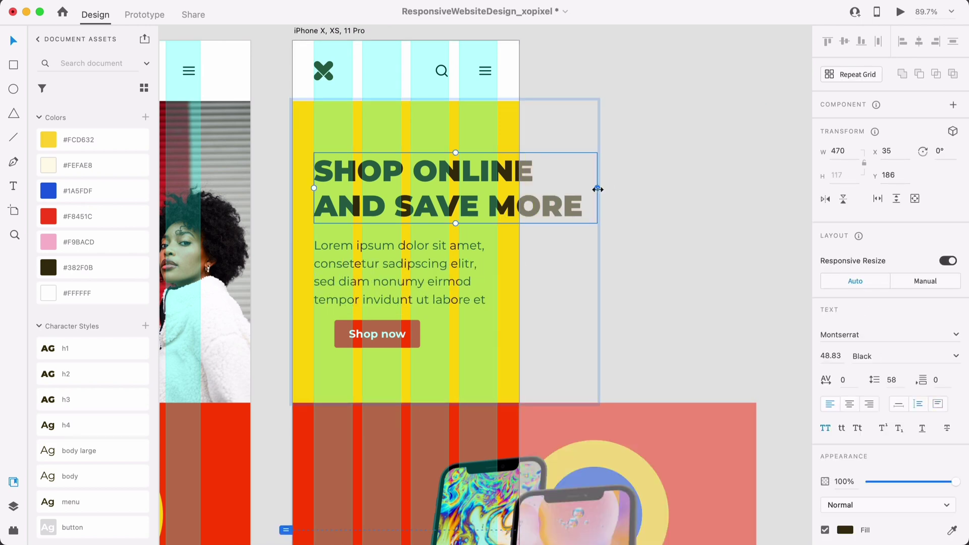
{"action": "left_click_drag", "start_coordinate": [597, 187], "coordinate": [496, 206]}
Move the red phones block down and lengthen the yellow hero background to make room for the taller heading
{"action": "scroll", "coordinate": [385, 243], "scroll_direction": "down", "scroll_amount": 5}
{"action": "left_click_drag", "start_coordinate": [430, 280], "coordinate": [429, 331]}
{"action": "left_click", "coordinate": [425, 153]}
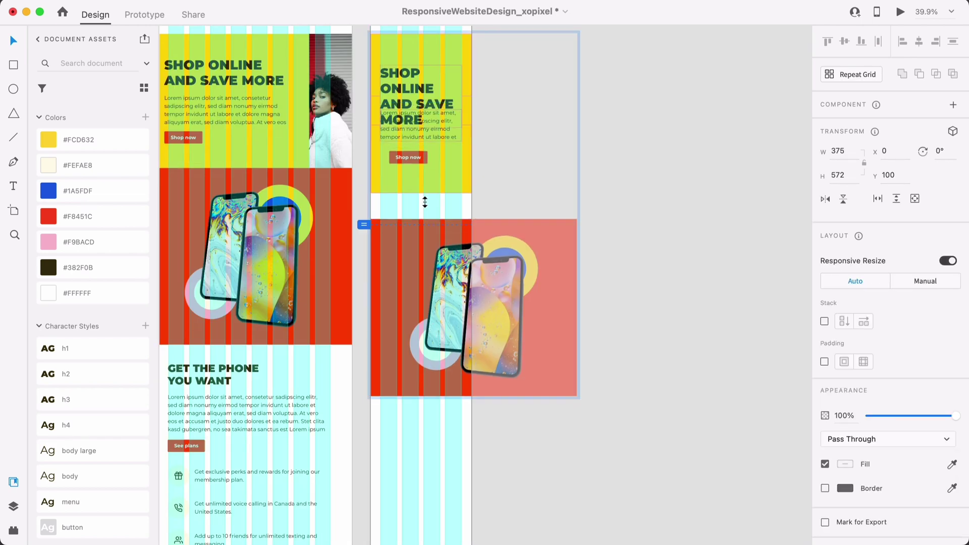
{"action": "left_click_drag", "start_coordinate": [429, 225], "coordinate": [429, 270]}
{"action": "left_click", "coordinate": [428, 159]}
{"action": "left_click_drag", "start_coordinate": [421, 168], "coordinate": [433, 261]}
Move the paragraph and Shop now button below the four-line heading and align the button with the left margin
{"action": "scroll", "coordinate": [429, 204], "scroll_direction": "up", "scroll_amount": 3}
{"action": "left_click", "coordinate": [435, 175]}
{"action": "left_click", "coordinate": [418, 194], "text": "shift"}
{"action": "left_click_drag", "start_coordinate": [418, 194], "coordinate": [418, 229]}
{"action": "double_click", "coordinate": [419, 236]}
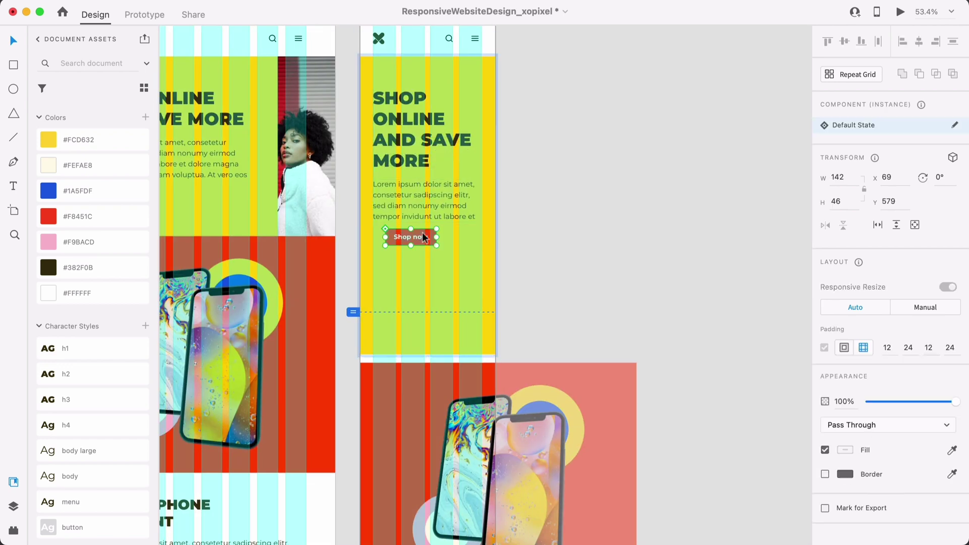
Shorten the yellow hero background to a height of 585 so it ends just below the Shop now button
{"action": "left_click", "coordinate": [408, 148]}
{"action": "left_click", "coordinate": [412, 62]}
{"action": "left_click_drag", "start_coordinate": [428, 356], "coordinate": [428, 267]}
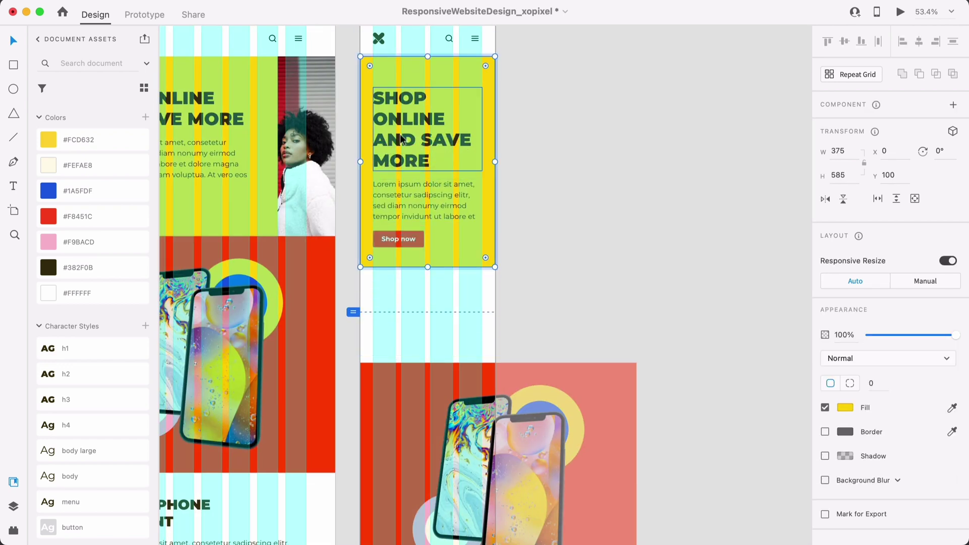
{"action": "scroll", "coordinate": [401, 139], "scroll_direction": "up", "scroll_amount": 2}
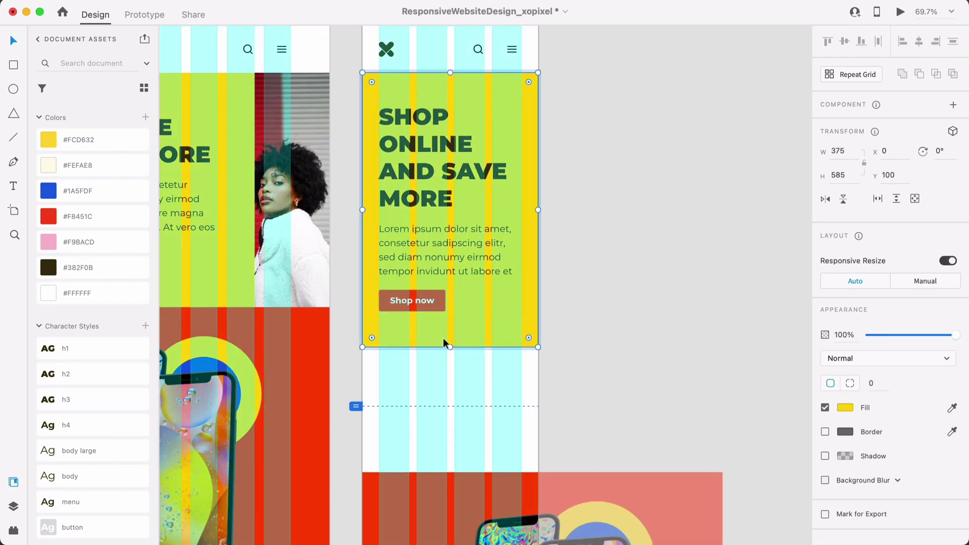
Set the hero's lower padding to 64 and move the red phones block up against the hero's lower edge
{"action": "key", "text": "Escape"}
{"action": "type", "text": "64"}
{"action": "key", "text": "Return"}
{"action": "scroll", "coordinate": [595, 398], "scroll_direction": "down", "scroll_amount": 4}
{"action": "left_click_drag", "start_coordinate": [595, 398], "coordinate": [595, 267]}
Narrow the red background to 375 wide and scale the phones and circles down to fit the mobile grid
{"action": "double_click", "coordinate": [691, 298]}
{"action": "left_click_drag", "start_coordinate": [730, 314], "coordinate": [526, 313]}
{"action": "left_click_drag", "start_coordinate": [610, 438], "coordinate": [527, 380]}
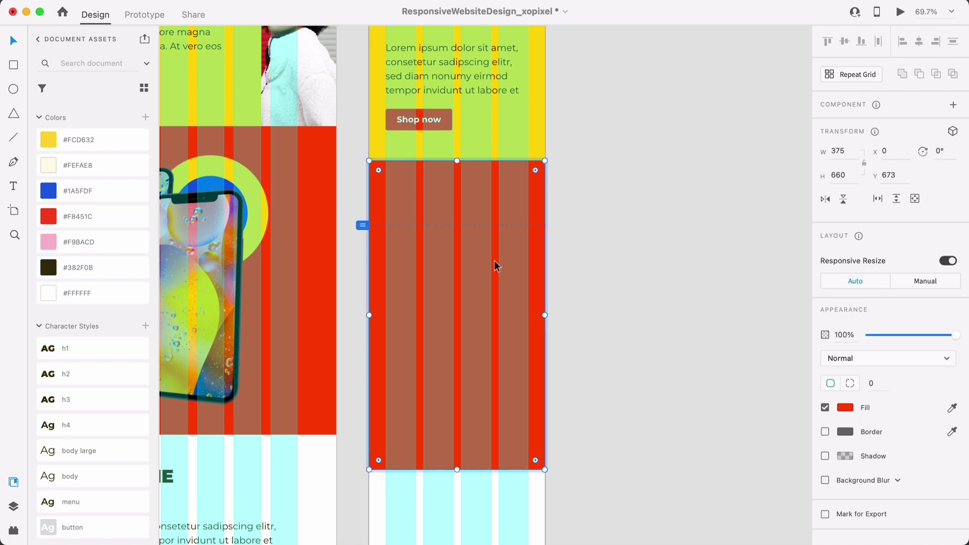
{"action": "left_click_drag", "start_coordinate": [494, 262], "coordinate": [558, 261]}
{"action": "left_click", "coordinate": [413, 302]}
{"action": "left_click", "coordinate": [952, 132]}
{"action": "left_click_drag", "start_coordinate": [590, 309], "coordinate": [527, 309]}
{"action": "double_click", "coordinate": [483, 226]}
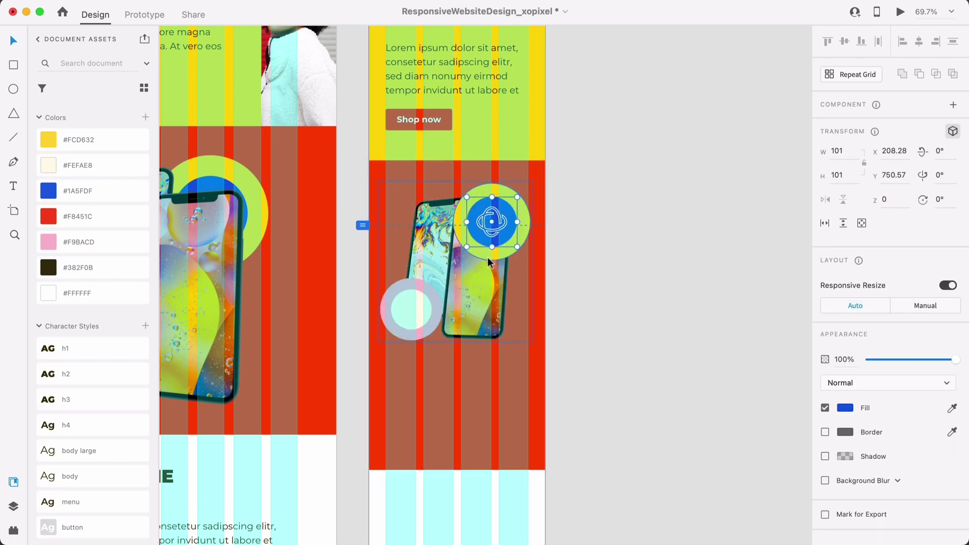
Set the depth of the decorative circle to 0 so the circles sit behind the phones
{"action": "left_click", "coordinate": [893, 200]}
{"action": "type", "text": "0"}
{"action": "key", "text": "Return"}
{"action": "left_click", "coordinate": [694, 224]}
Turn on padding for the red phones block with 64 above and below, and shift the phones down
{"action": "left_click", "coordinate": [477, 311]}
{"action": "left_click", "coordinate": [824, 386]}
{"action": "left_click", "coordinate": [937, 387]}
{"action": "type", "text": "64"}
{"action": "key", "text": "Return"}
{"action": "left_click", "coordinate": [631, 323]}
{"action": "left_click_drag", "start_coordinate": [484, 207], "coordinate": [484, 228]}
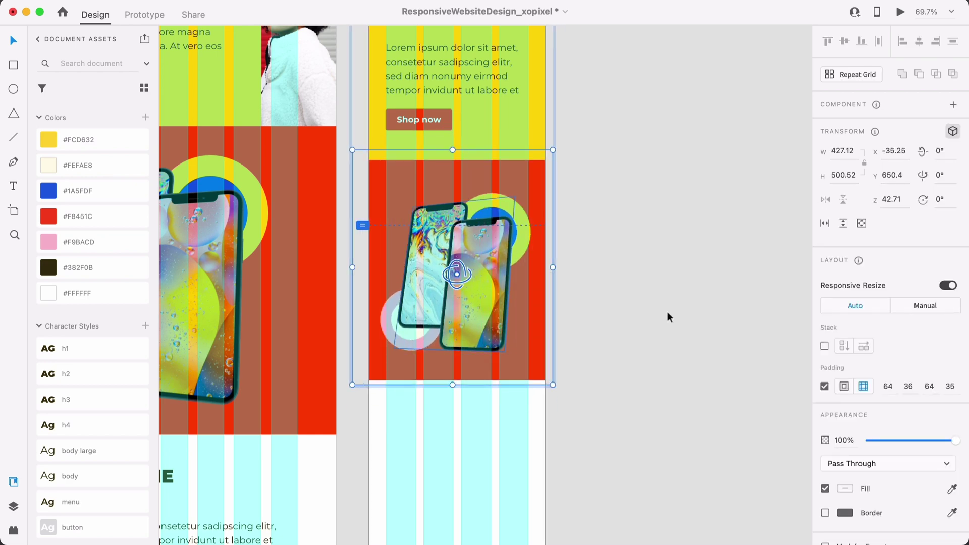
{"action": "left_click", "coordinate": [844, 386]}
{"action": "left_click", "coordinate": [609, 335]}
{"action": "scroll", "coordinate": [609, 335], "scroll_direction": "left", "scroll_amount": 1}
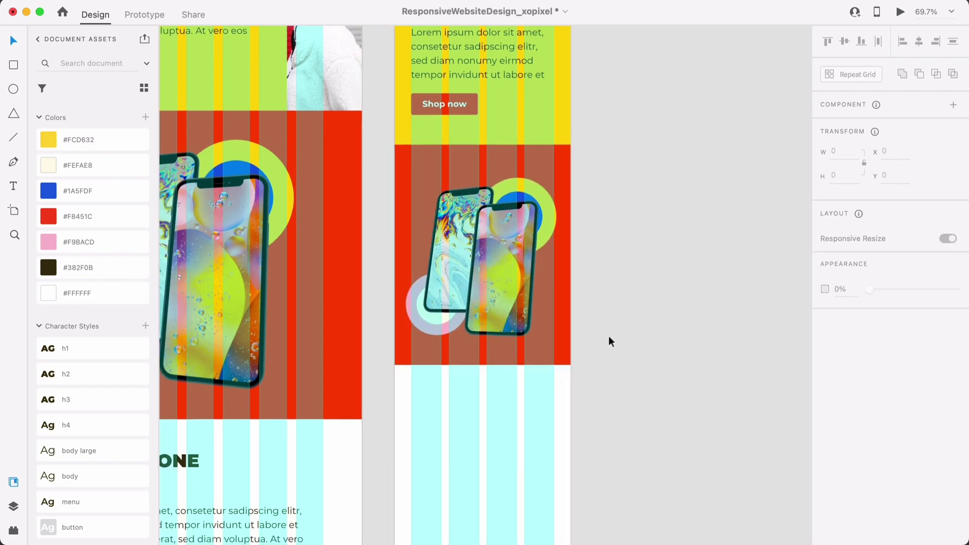
Copy the 'Get the phone you want' section from the tablet artboard and place it below the mobile red block
{"action": "left_click", "coordinate": [732, 219]}
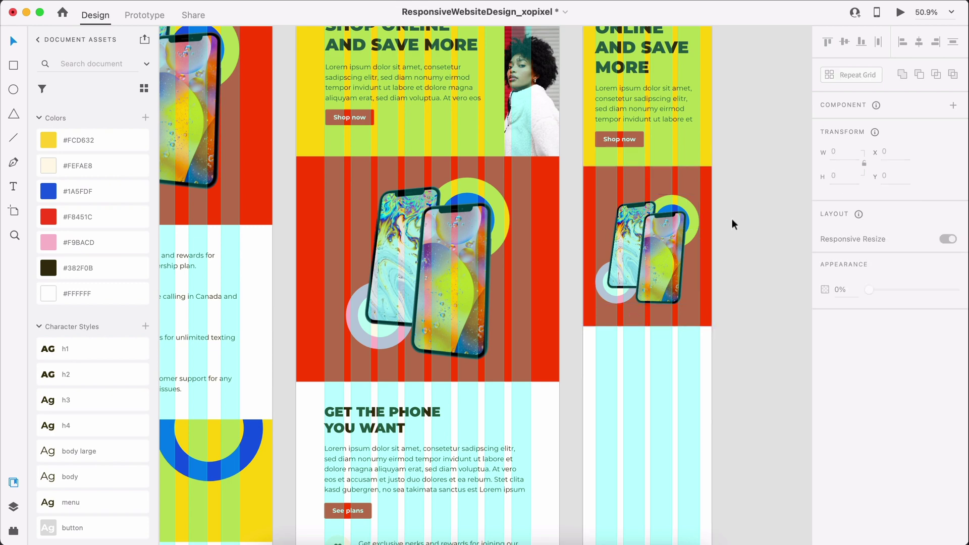
{"action": "key", "text": "shift+super+apostrophe"}
{"action": "scroll", "coordinate": [731, 219], "scroll_direction": "down", "scroll_amount": 2}
{"action": "left_click_drag", "start_coordinate": [312, 351], "coordinate": [602, 303]}
{"action": "scroll", "coordinate": [601, 309], "scroll_direction": "down", "scroll_amount": 4}
{"action": "double_click", "coordinate": [601, 310]}
{"action": "scroll", "coordinate": [579, 306], "scroll_direction": "up", "scroll_amount": 6}
Align the copied section with the mobile grid's left margin and narrow its heading and paragraph to 304 wide
{"action": "key", "text": "shift+super+apostrophe"}
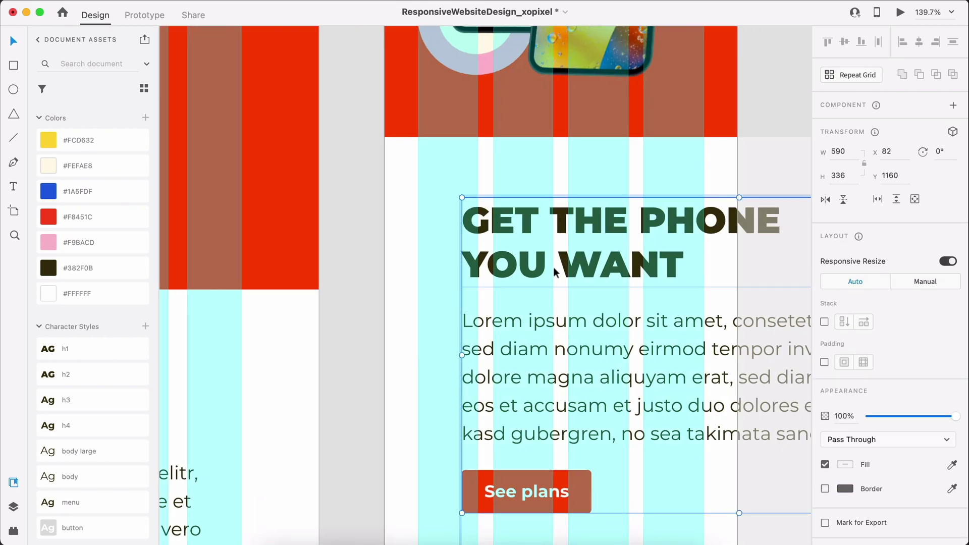
{"action": "left_click_drag", "start_coordinate": [523, 222], "coordinate": [478, 222]}
{"action": "scroll", "coordinate": [487, 216], "scroll_direction": "down", "scroll_amount": 4}
{"action": "left_click_drag", "start_coordinate": [732, 368], "coordinate": [586, 368]}
{"action": "scroll", "coordinate": [574, 121], "scroll_direction": "down", "scroll_amount": 4}
{"action": "left_click_drag", "start_coordinate": [549, 302], "coordinate": [550, 536]}
{"action": "scroll", "coordinate": [566, 201], "scroll_direction": "up", "scroll_amount": 5}
{"action": "double_click", "coordinate": [560, 151]}
{"action": "left_click_drag", "start_coordinate": [724, 153], "coordinate": [587, 153]}
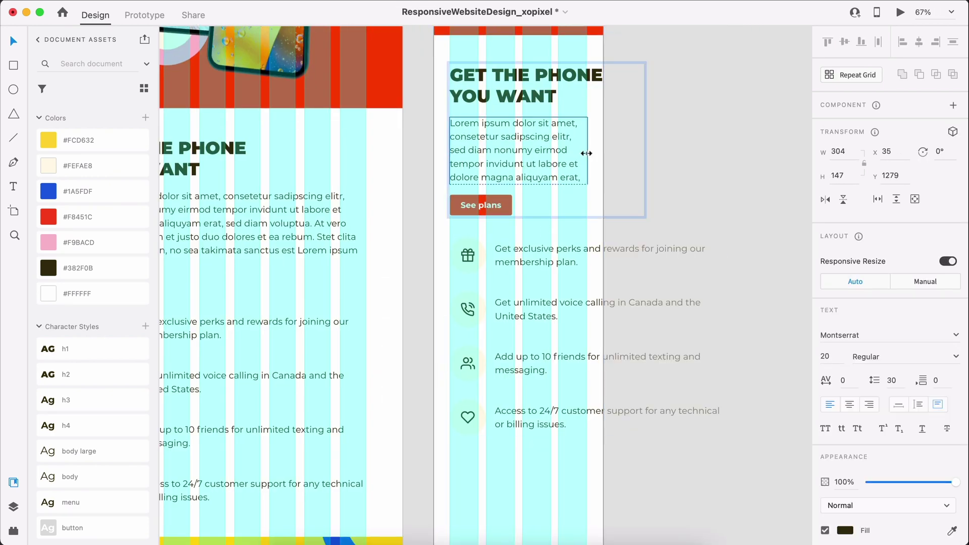
Move the paragraph, See plans button and feature list down to make room for the three-line heading
{"action": "key", "text": "Down"}
{"action": "key", "text": "Down"}
{"action": "key", "text": "Down"}
{"action": "left_click_drag", "start_coordinate": [489, 203], "coordinate": [488, 221]}
{"action": "left_click_drag", "start_coordinate": [475, 255], "coordinate": [474, 262]}
{"action": "key", "text": "Down"}
{"action": "key", "text": "Down"}
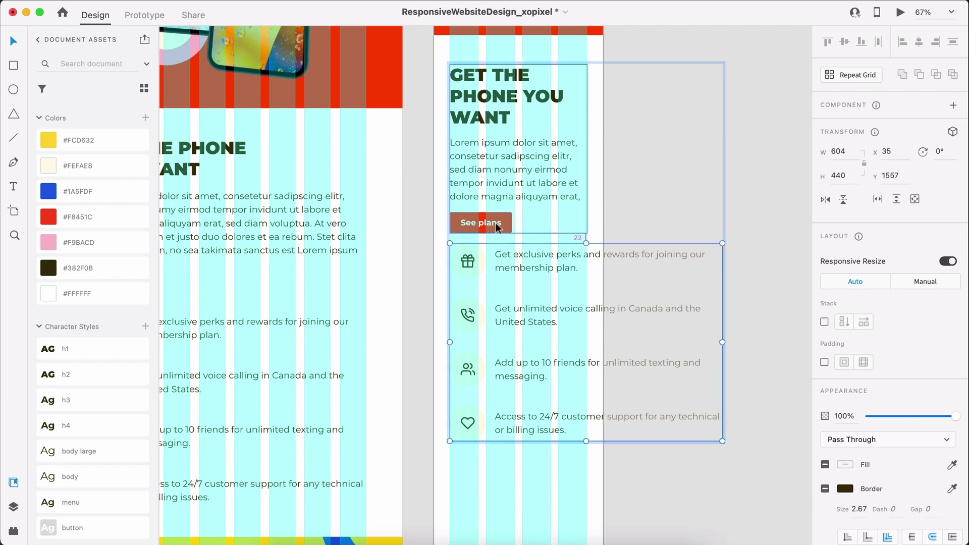
Narrow the four feature descriptions to 204 wide so they end at the grid's right margin
{"action": "double_click", "coordinate": [545, 263]}
{"action": "double_click", "coordinate": [545, 263]}
{"action": "left_click_drag", "start_coordinate": [722, 267], "coordinate": [587, 267]}
{"action": "left_click", "coordinate": [515, 285]}
{"action": "double_click", "coordinate": [530, 313]}
{"action": "double_click", "coordinate": [530, 314]}
{"action": "left_click_drag", "start_coordinate": [722, 316], "coordinate": [587, 316]}
{"action": "double_click", "coordinate": [575, 365]}
{"action": "double_click", "coordinate": [574, 365]}
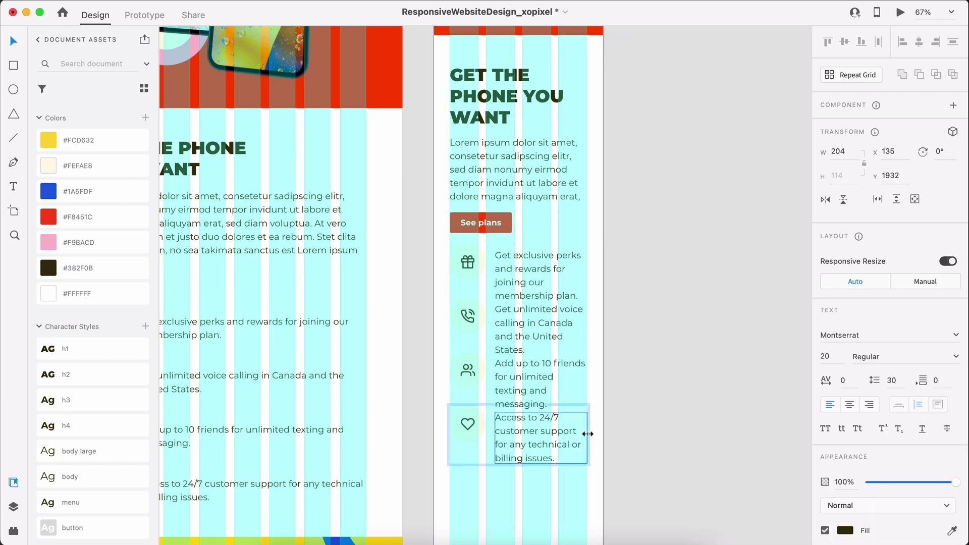
{"action": "left_click_drag", "start_coordinate": [589, 433], "coordinate": [586, 434]}
{"action": "key", "text": "Escape"}
Move the lower feature rows down to space the four rows evenly around their wrapped descriptions
{"action": "double_click", "coordinate": [533, 323]}
{"action": "left_click", "coordinate": [533, 377], "text": "shift"}
{"action": "left_click", "coordinate": [533, 432], "text": "shift"}
{"action": "key", "text": "shift+Down"}
{"action": "key", "text": "shift+Down"}
{"action": "key", "text": "shift+Down"}
{"action": "left_click", "coordinate": [530, 337], "text": "shift"}
{"action": "key", "text": "shift+Down"}
{"action": "key", "text": "shift+Down"}
{"action": "key", "text": "shift+Down"}
{"action": "scroll", "coordinate": [504, 403], "scroll_direction": "down", "scroll_amount": 4}
{"action": "double_click", "coordinate": [512, 326]}
{"action": "key", "text": "Escape"}
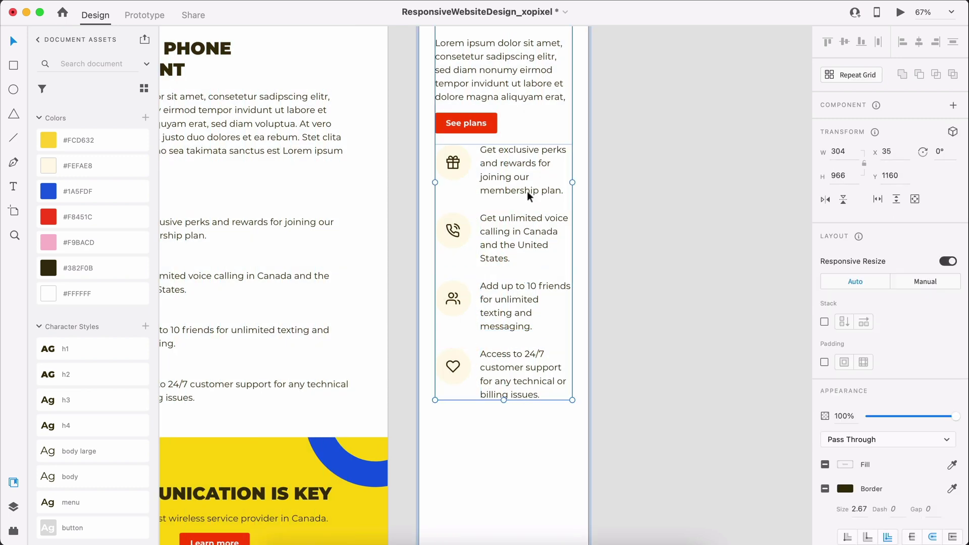
Copy the yellow 'Communication is key' banner from the tablet artboard and place it below the mobile feature list
{"action": "scroll", "coordinate": [652, 111], "scroll_direction": "down", "scroll_amount": 3}
{"action": "left_click", "coordinate": [671, 156]}
{"action": "scroll", "coordinate": [671, 156], "scroll_direction": "down", "scroll_amount": 1}
{"action": "left_click", "coordinate": [550, 354]}
{"action": "left_click_drag", "start_coordinate": [529, 478], "coordinate": [529, 395]}
{"action": "left_click", "coordinate": [692, 347]}
{"action": "scroll", "coordinate": [553, 281], "scroll_direction": "down", "scroll_amount": 4}
{"action": "left_click_drag", "start_coordinate": [391, 262], "coordinate": [625, 265]}
{"action": "scroll", "coordinate": [589, 263], "scroll_direction": "up", "scroll_amount": 4}
{"action": "double_click", "coordinate": [555, 345]}
{"action": "key", "text": "Escape"}
Lengthen the banner's yellow background and narrow it to the 375-wide mobile artboard
{"action": "scroll", "coordinate": [626, 365], "scroll_direction": "down", "scroll_amount": 3}
{"action": "double_click", "coordinate": [630, 360]}
{"action": "left_click_drag", "start_coordinate": [629, 374], "coordinate": [629, 447]}
{"action": "left_click_drag", "start_coordinate": [765, 347], "coordinate": [625, 347]}
{"action": "key", "text": "shift+super+apostrophe"}
Left-align the banner's text and button with the margin and narrow the heading and subtitle to 304 wide
{"action": "left_click_drag", "start_coordinate": [586, 297], "coordinate": [555, 296]}
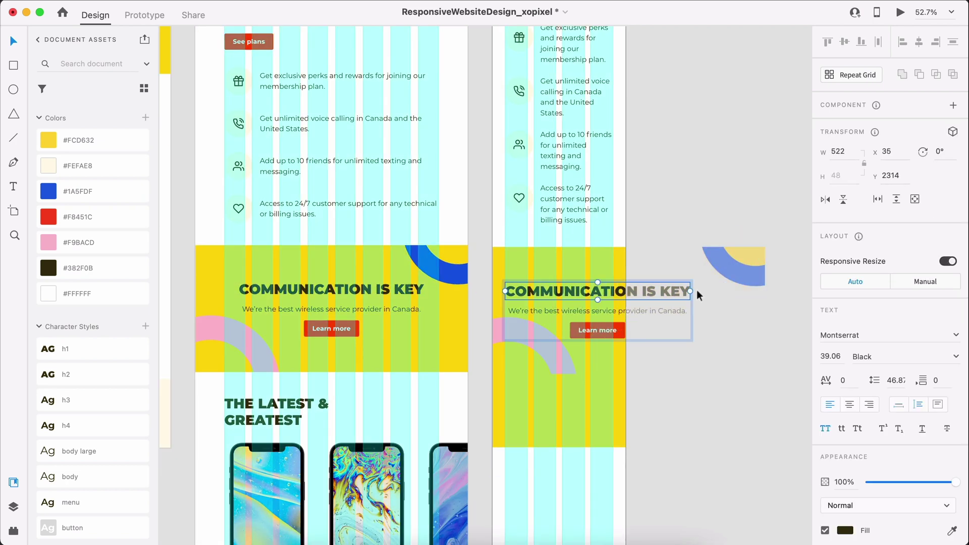
{"action": "left_click", "coordinate": [830, 404]}
{"action": "left_click_drag", "start_coordinate": [691, 291], "coordinate": [613, 291]}
{"action": "left_click_drag", "start_coordinate": [621, 309], "coordinate": [622, 322]}
{"action": "scroll", "coordinate": [622, 321], "scroll_direction": "up", "scroll_amount": 5}
{"action": "left_click_drag", "start_coordinate": [528, 342], "coordinate": [377, 385]}
{"action": "left_click_drag", "start_coordinate": [764, 338], "coordinate": [603, 337]}
Apply the h3 character style to the banner heading with Black weight and all caps
{"action": "left_click", "coordinate": [535, 273]}
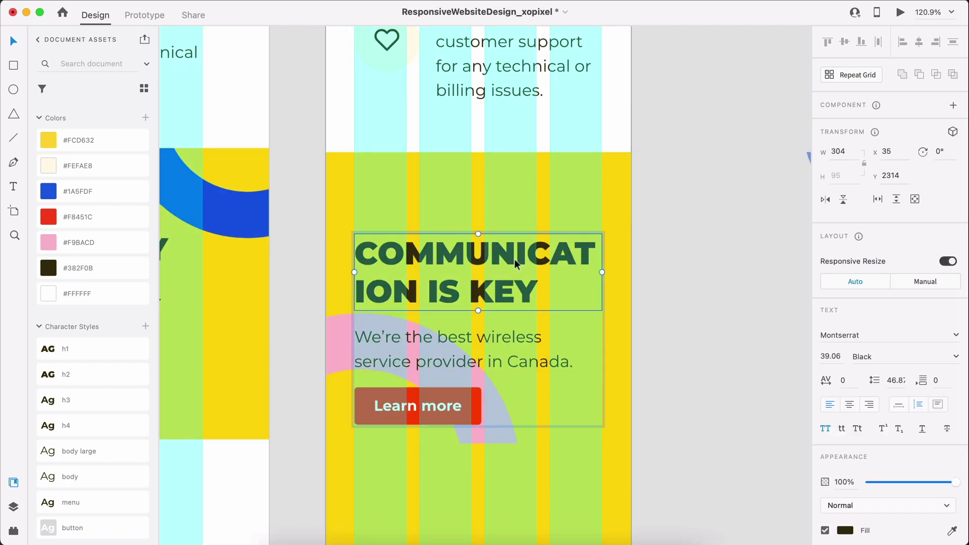
{"action": "left_click", "coordinate": [125, 403]}
{"action": "left_click", "coordinate": [956, 357]}
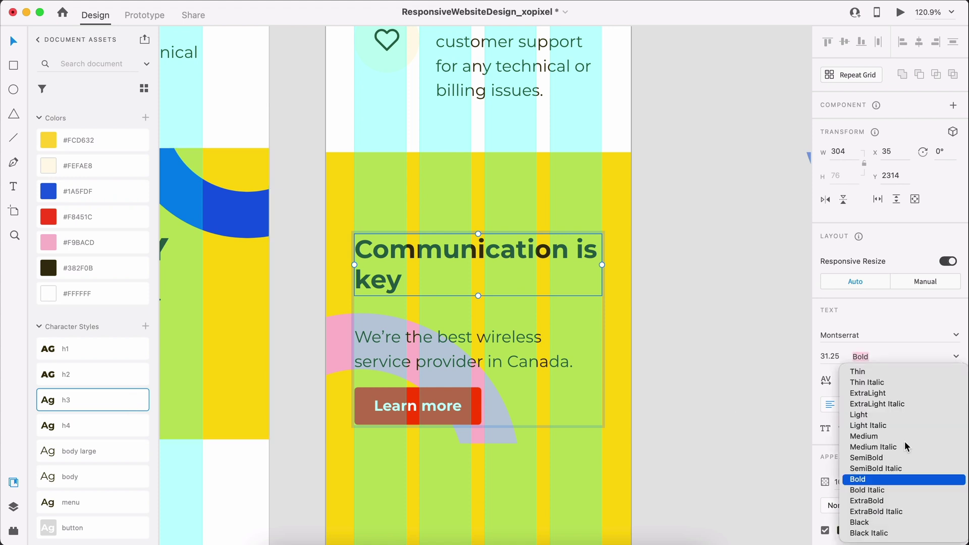
{"action": "left_click", "coordinate": [861, 521]}
{"action": "left_click", "coordinate": [825, 428]}
{"action": "left_click", "coordinate": [707, 383]}
Tighten the banner's text spacing, move the text up and shorten the yellow background beneath the button
{"action": "double_click", "coordinate": [478, 340]}
{"action": "left_click_drag", "start_coordinate": [478, 339], "coordinate": [478, 324]}
{"action": "key", "text": "Escape"}
{"action": "left_click_drag", "start_coordinate": [499, 256], "coordinate": [499, 220]}
{"action": "key", "text": "shift+Down"}
{"action": "left_click", "coordinate": [508, 171]}
{"action": "scroll", "coordinate": [508, 170], "scroll_direction": "down", "scroll_amount": 5}
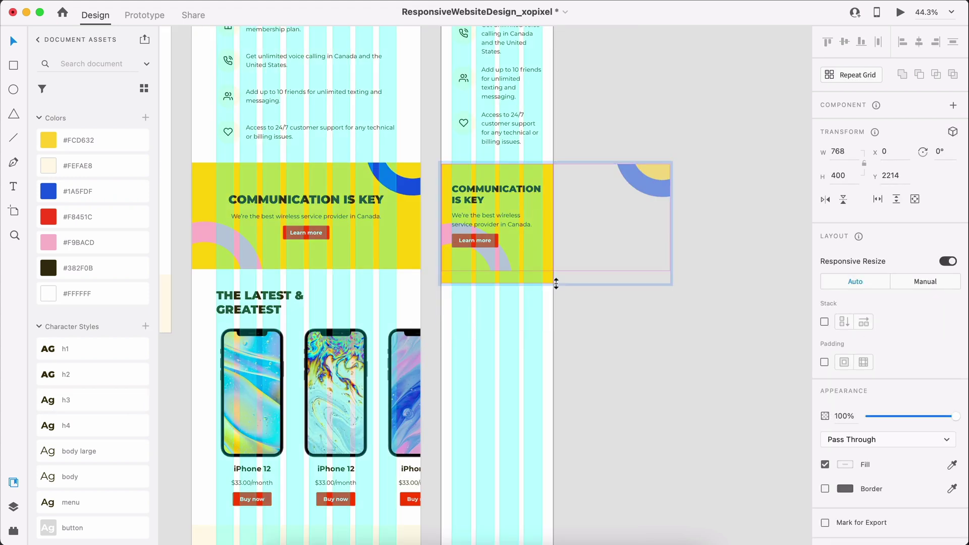
{"action": "left_click_drag", "start_coordinate": [555, 332], "coordinate": [555, 272]}
Shrink the banner's blue and pink rings and place them at its upper-right and lower-right corners
{"action": "scroll", "coordinate": [502, 238], "scroll_direction": "up", "scroll_amount": 3}
{"action": "left_click", "coordinate": [363, 366], "text": "shift"}
{"action": "left_click_drag", "start_coordinate": [696, 101], "coordinate": [570, 112]}
{"action": "left_click_drag", "start_coordinate": [713, 188], "coordinate": [625, 101]}
{"action": "left_click_drag", "start_coordinate": [593, 76], "coordinate": [579, 130]}
{"action": "left_click_drag", "start_coordinate": [414, 315], "coordinate": [557, 298]}
{"action": "left_click", "coordinate": [649, 389]}
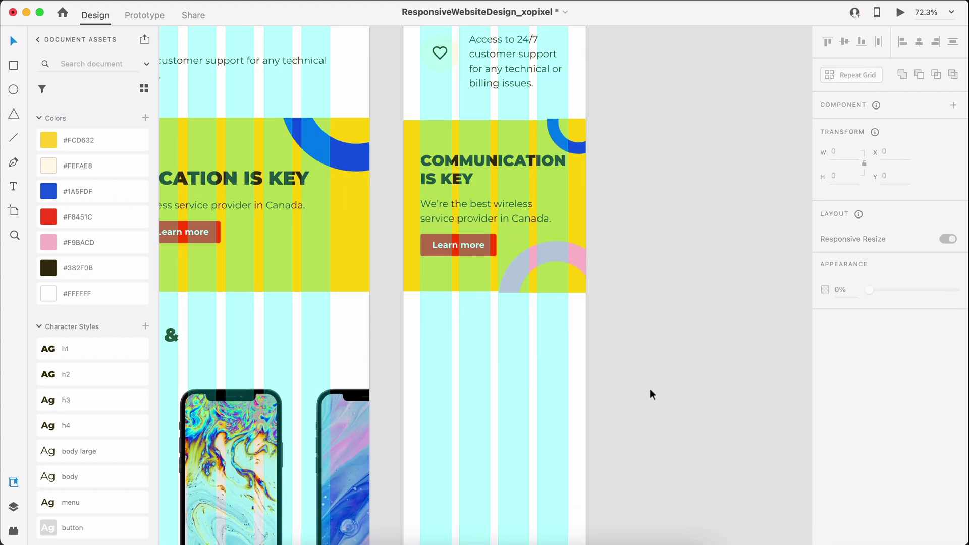
{"action": "left_click", "coordinate": [462, 139]}
{"action": "double_click", "coordinate": [580, 188]}
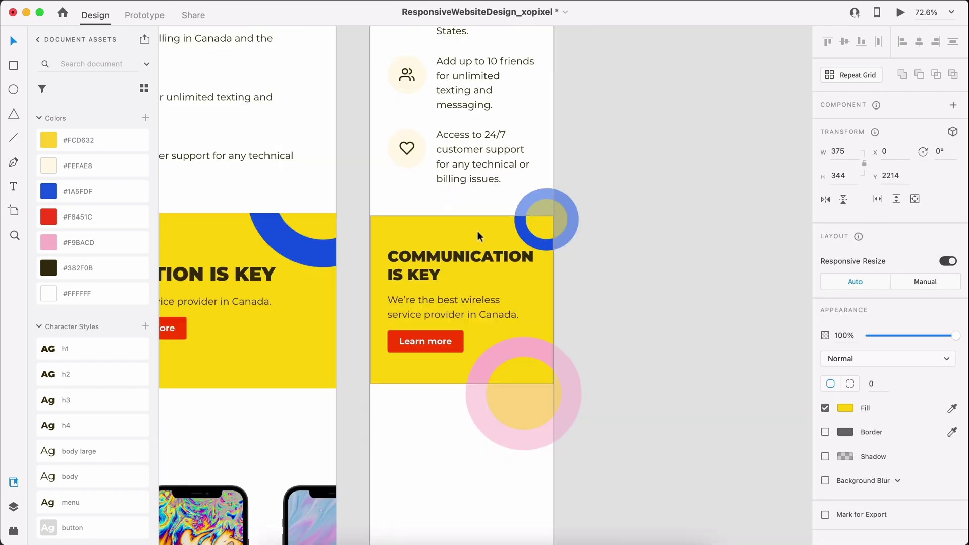
{"action": "left_click", "coordinate": [646, 337]}
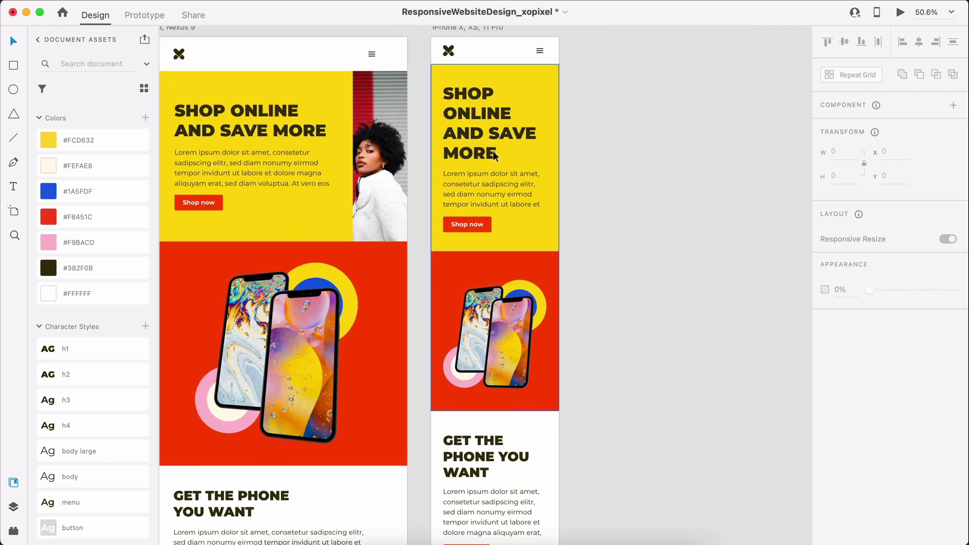
Set the 'Get the phone you want' h3 heading to Black weight and edit the h3 character style to match
{"action": "left_click", "coordinate": [465, 190]}
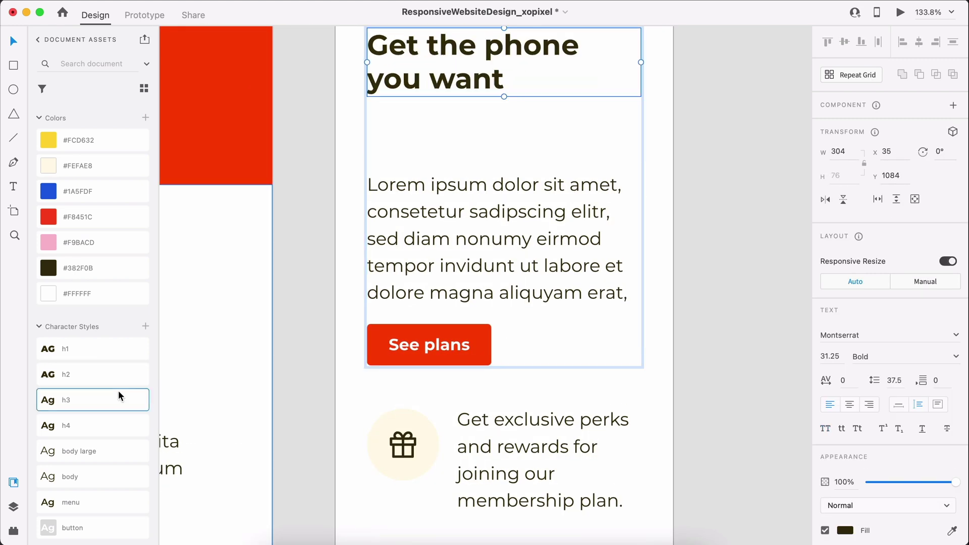
{"action": "left_click", "coordinate": [904, 356]}
{"action": "left_click", "coordinate": [859, 522]}
{"action": "right_click", "coordinate": [144, 399]}
{"action": "left_click", "coordinate": [161, 439]}
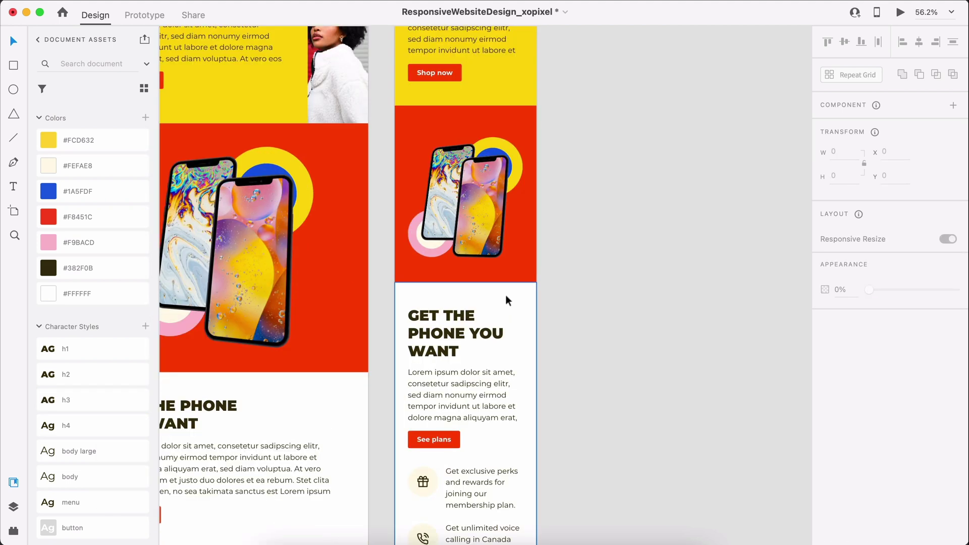
Restyle the heading in two lines and move the content and sections below it up to close the gaps
{"action": "left_click", "coordinate": [468, 347]}
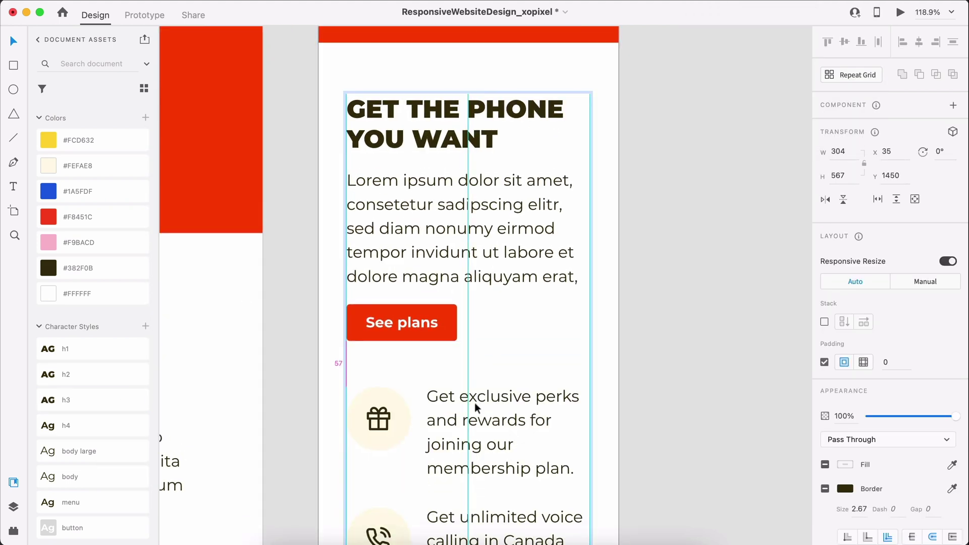
{"action": "scroll", "coordinate": [475, 408], "scroll_direction": "down", "scroll_amount": 10}
{"action": "left_click_drag", "start_coordinate": [453, 460], "coordinate": [453, 362]}
Paste 'The latest & greatest' section below the mobile banner and align its heading with the left margin
{"action": "scroll", "coordinate": [453, 363], "scroll_direction": "down", "scroll_amount": 10}
{"action": "left_click", "coordinate": [362, 345]}
{"action": "key", "text": "super+v"}
{"action": "scroll", "coordinate": [522, 351], "scroll_direction": "up", "scroll_amount": 10}
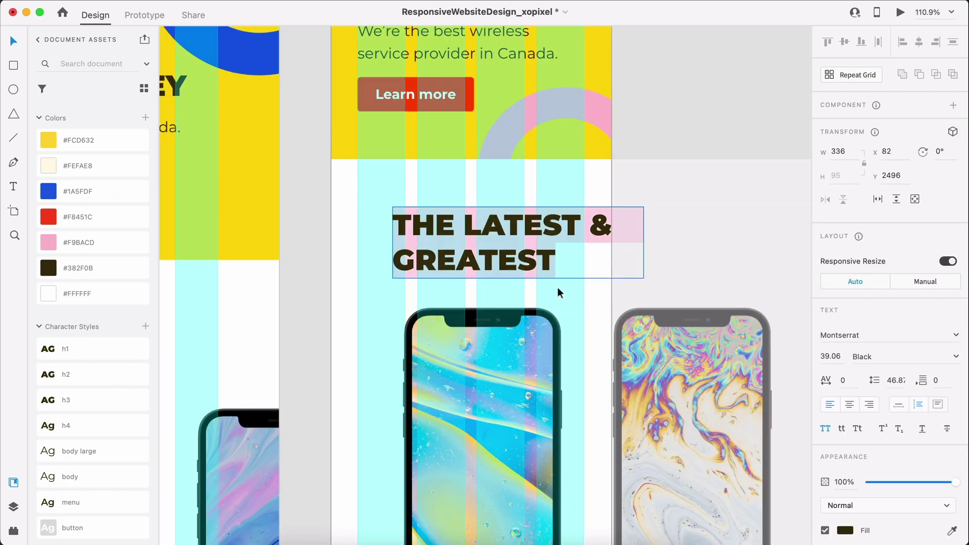
{"action": "left_click_drag", "start_coordinate": [557, 262], "coordinate": [525, 262]}
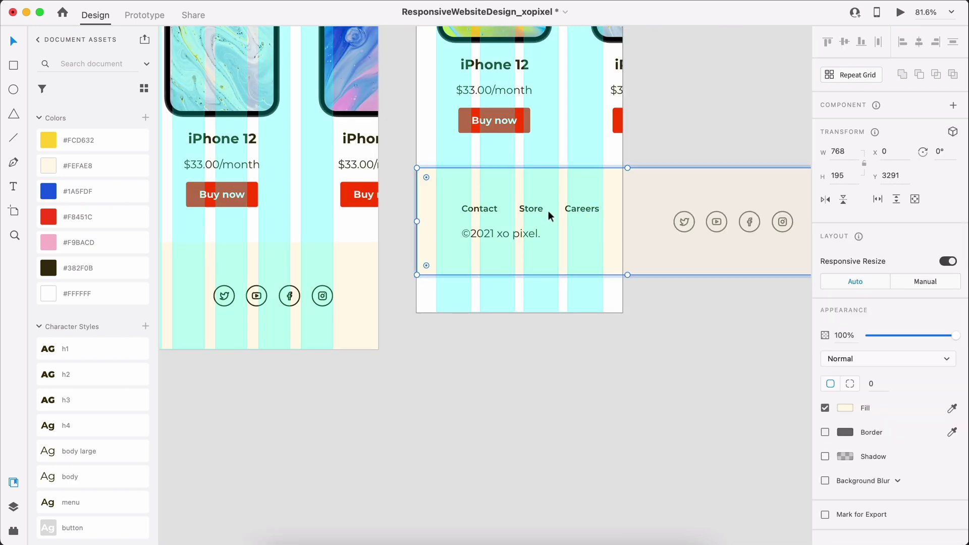
Stack the footer's links, copyright line and social icons along the mobile artboard's left margin
{"action": "double_click", "coordinate": [521, 214]}
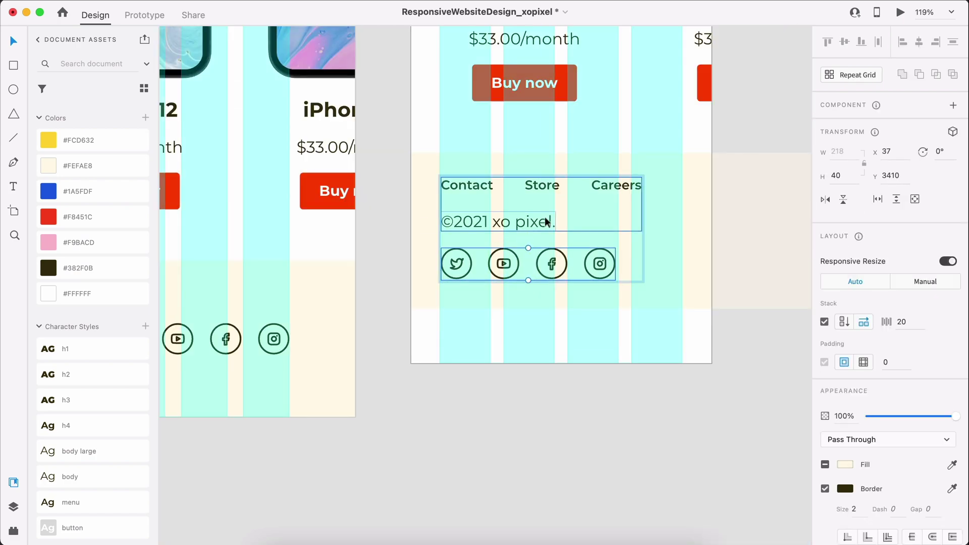
{"action": "key", "text": "Escape"}
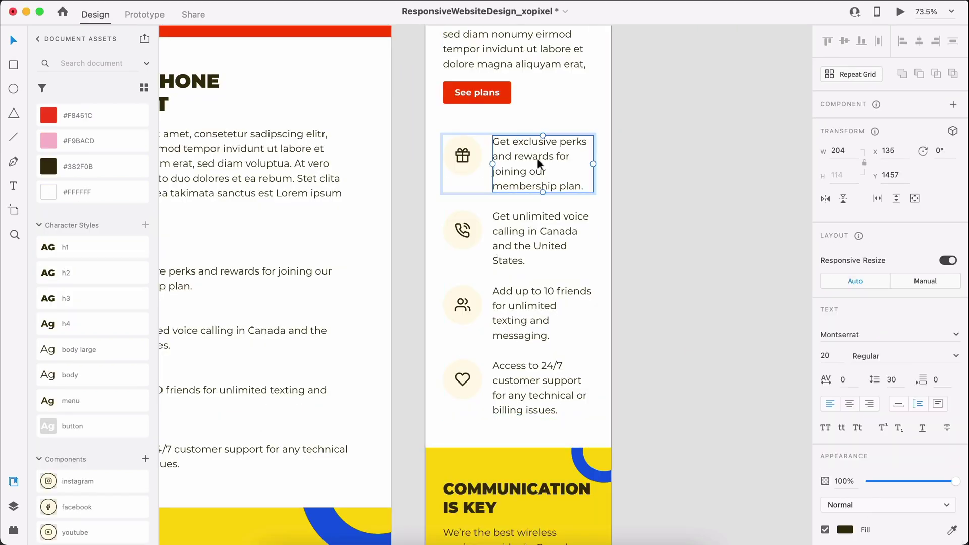
Restyle the four feature descriptions at size 16 Regular and centre them vertically beside their icons
{"action": "left_click", "coordinate": [99, 406]}
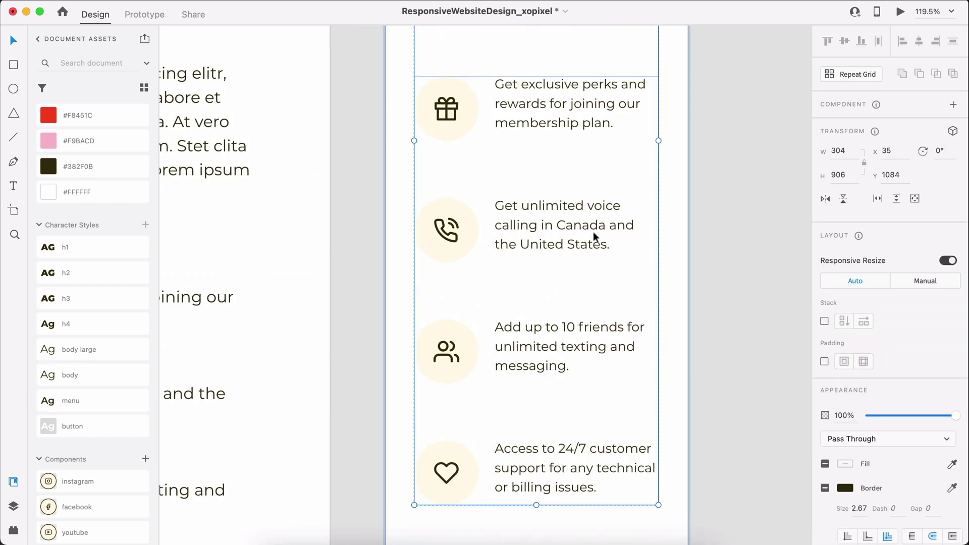
{"action": "double_click", "coordinate": [550, 124]}
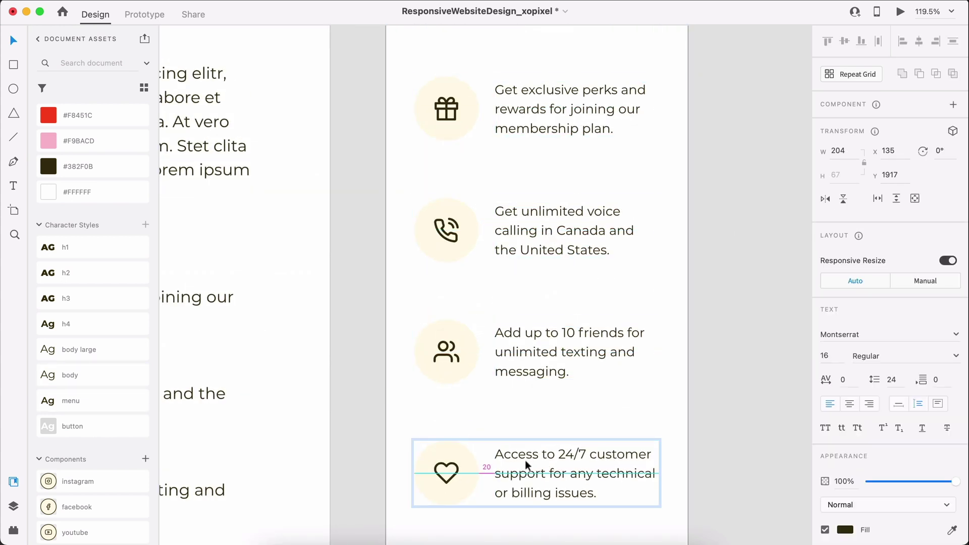
{"action": "scroll", "coordinate": [526, 464], "scroll_direction": "down", "scroll_amount": 3}
Reduce the spacing between the feature rows to 24 and move the sections below them up
{"action": "left_click", "coordinate": [525, 297]}
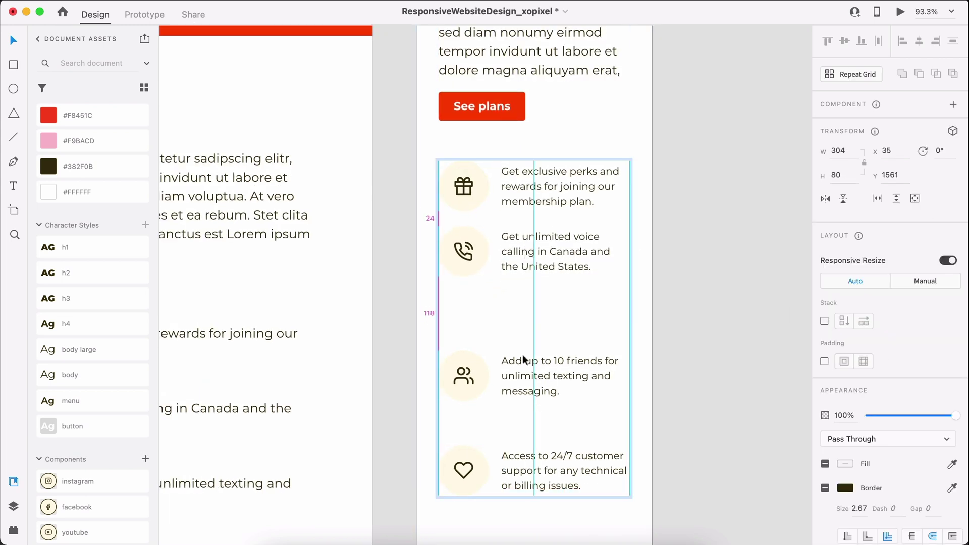
{"action": "left_click", "coordinate": [676, 342]}
{"action": "scroll", "coordinate": [676, 342], "scroll_direction": "down", "scroll_amount": 10}
{"action": "scroll", "coordinate": [607, 311], "scroll_direction": "up", "scroll_amount": 9}
{"action": "left_click_drag", "start_coordinate": [675, 508], "coordinate": [656, 213]}
{"action": "scroll", "coordinate": [711, 132], "scroll_direction": "up", "scroll_amount": 4}
{"action": "left_click", "coordinate": [712, 133]}
{"action": "scroll", "coordinate": [739, 143], "scroll_direction": "up", "scroll_amount": 5}
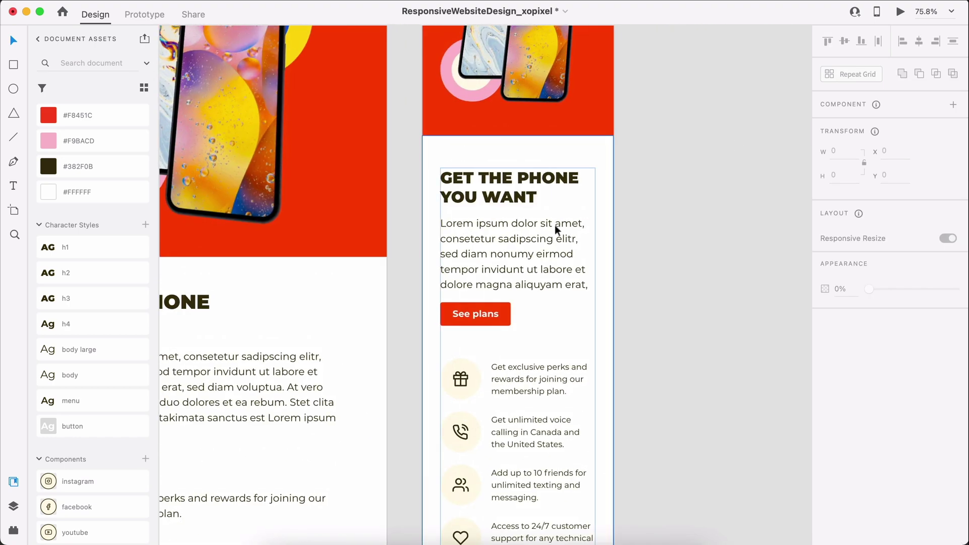
Apply the body character style to the paragraphs of the 'Get the phone you want' and hero sections
{"action": "scroll", "coordinate": [674, 242], "scroll_direction": "up", "scroll_amount": 10}
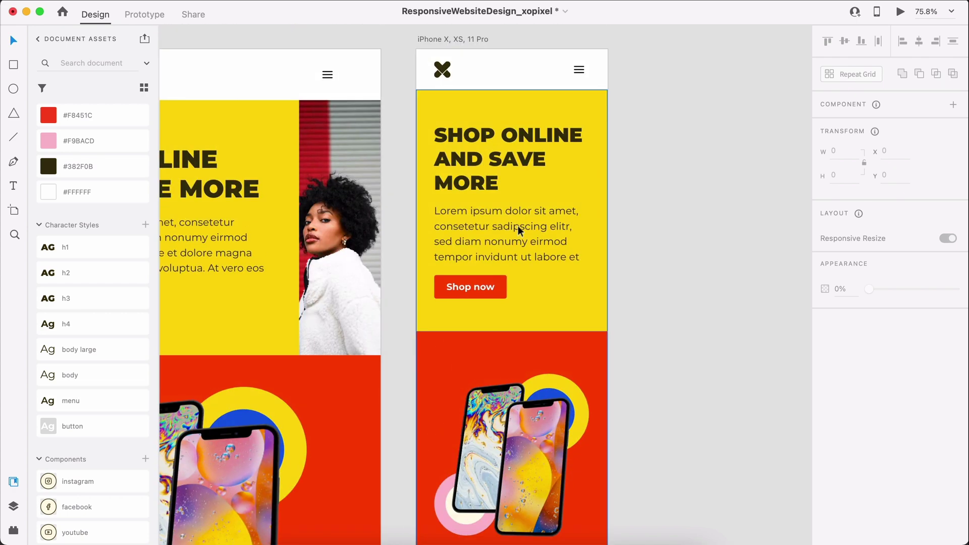
{"action": "scroll", "coordinate": [597, 252], "scroll_direction": "down", "scroll_amount": 15}
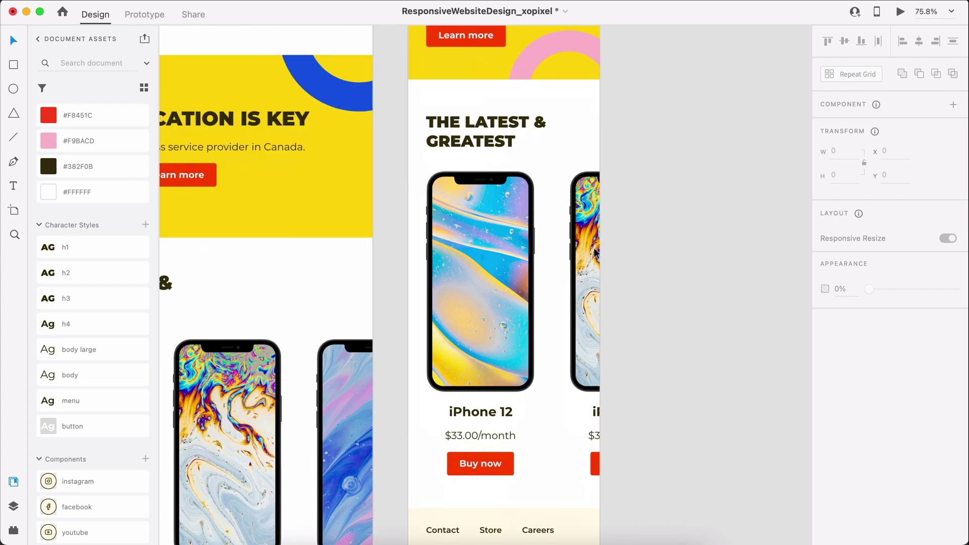
{"action": "scroll", "coordinate": [599, 430], "scroll_direction": "up", "scroll_amount": 10}
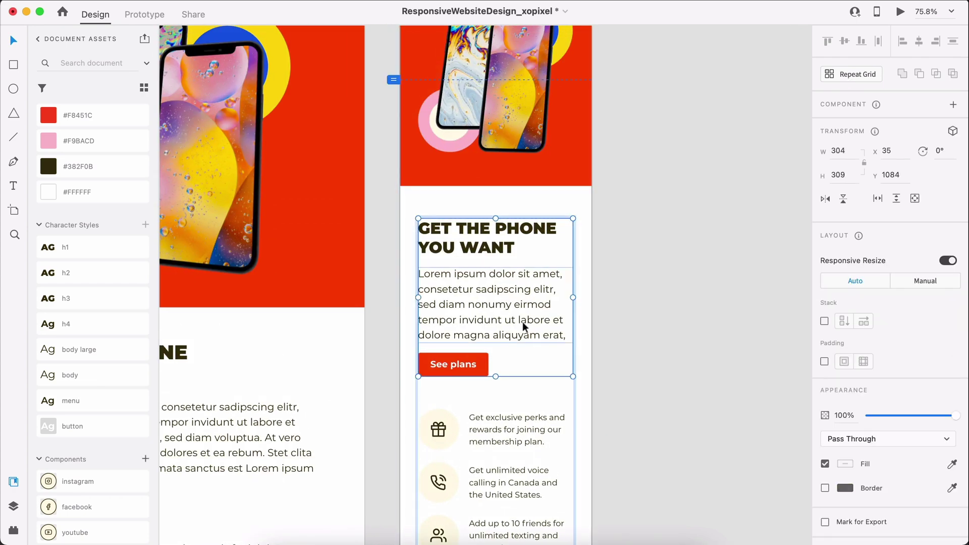
{"action": "double_click", "coordinate": [495, 317]}
{"action": "left_click", "coordinate": [651, 265]}
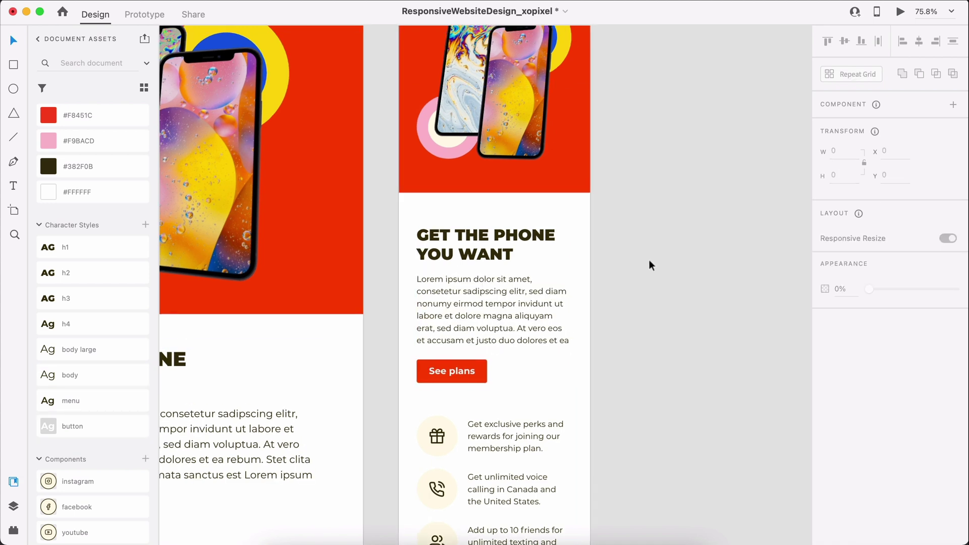
{"action": "key", "text": "Escape"}
{"action": "scroll", "coordinate": [515, 353], "scroll_direction": "up", "scroll_amount": 10}
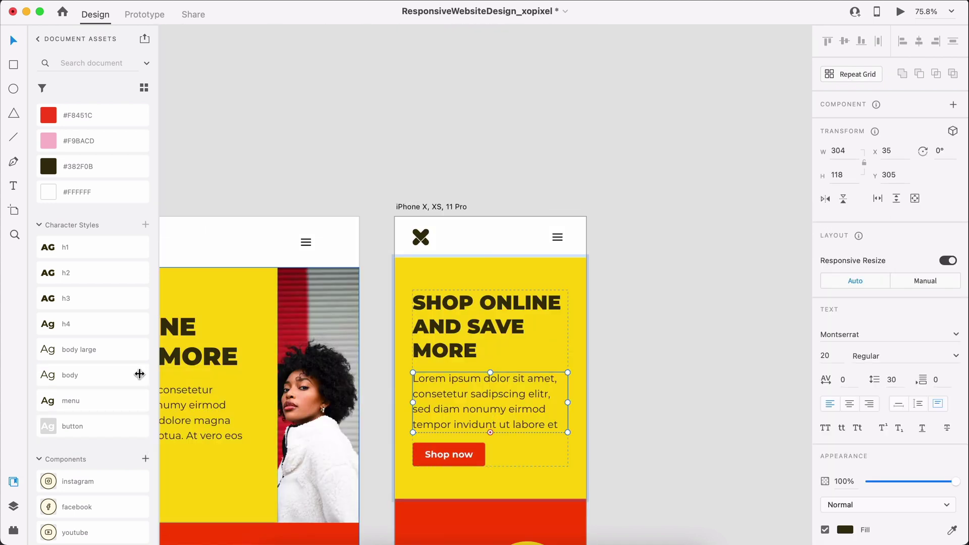
{"action": "left_click", "coordinate": [705, 401]}
Apply the body style to the 'Communication is key' subtitle and move the Learn more button up beneath it
{"action": "scroll", "coordinate": [702, 400], "scroll_direction": "down", "scroll_amount": 10}
{"action": "scroll", "coordinate": [525, 452], "scroll_direction": "down", "scroll_amount": 10}
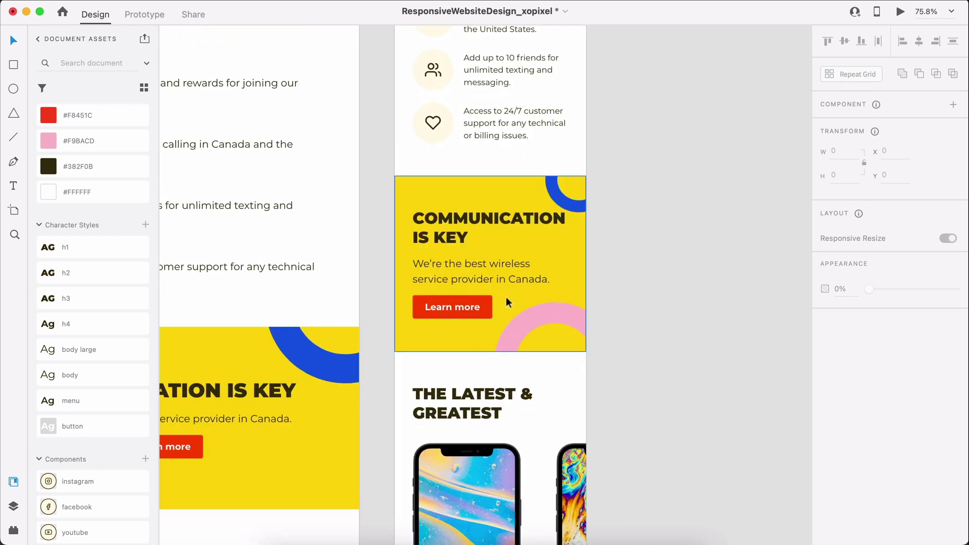
{"action": "double_click", "coordinate": [498, 283]}
{"action": "key", "text": "Escape"}
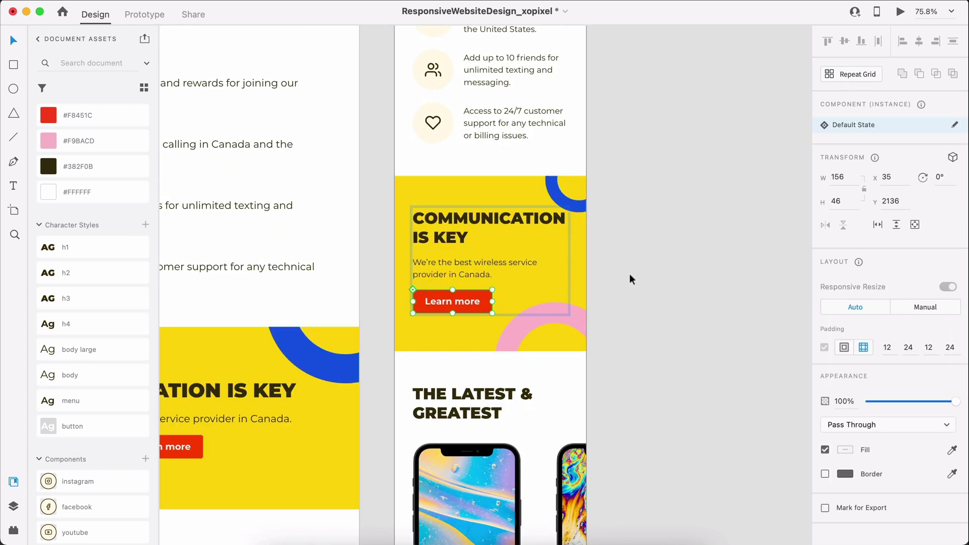
Check the text styles and spacing of the phone section and footer on the mobile artboard against the other artboards
{"action": "left_click", "coordinate": [681, 296]}
{"action": "scroll", "coordinate": [679, 295], "scroll_direction": "down", "scroll_amount": 8}
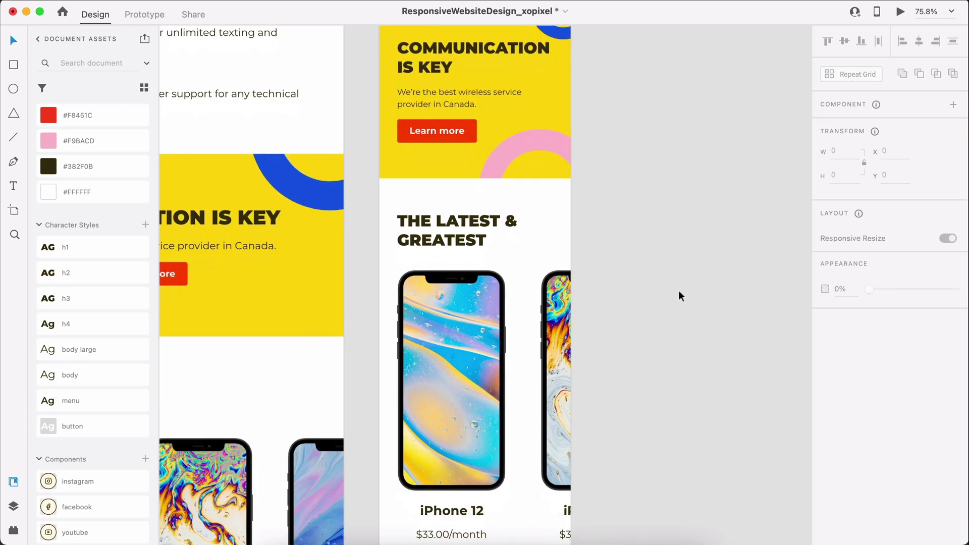
{"action": "scroll", "coordinate": [613, 408], "scroll_direction": "down", "scroll_amount": 6}
{"action": "scroll", "coordinate": [600, 415], "scroll_direction": "up", "scroll_amount": 5}
{"action": "left_click", "coordinate": [474, 399]}
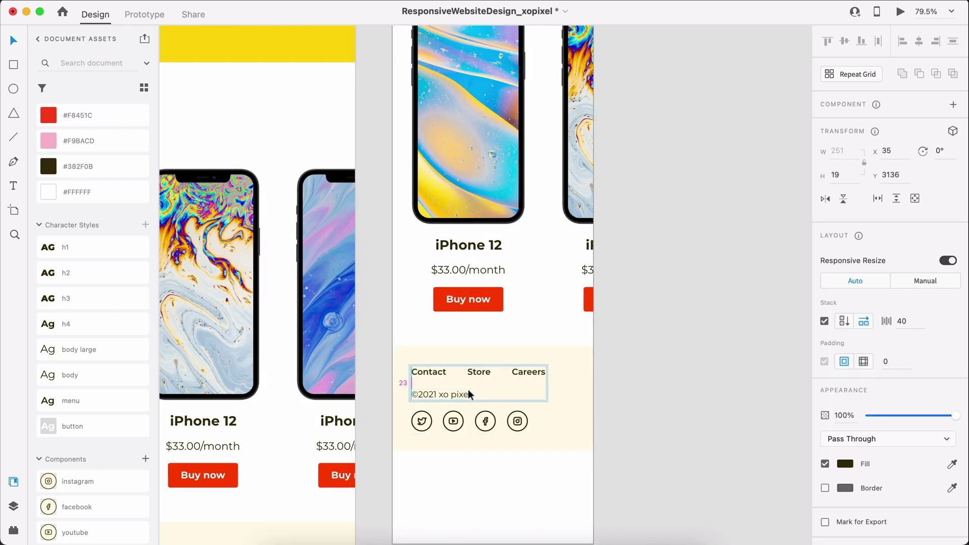
{"action": "key", "text": "Escape"}
{"action": "left_click", "coordinate": [689, 353]}
{"action": "scroll", "coordinate": [689, 352], "scroll_direction": "down", "scroll_amount": 5}
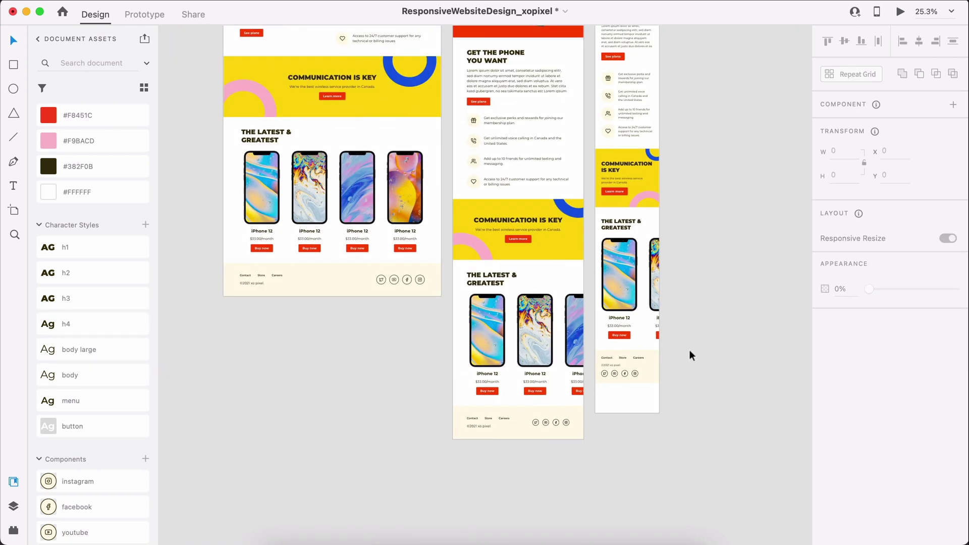
Shorten the mobile artboard so that it ends at the lower edge of the cream footer
{"action": "scroll", "coordinate": [623, 394], "scroll_direction": "up", "scroll_amount": 7}
{"action": "scroll", "coordinate": [565, 403], "scroll_direction": "down", "scroll_amount": 4}
{"action": "left_click_drag", "start_coordinate": [454, 483], "coordinate": [483, 339]}
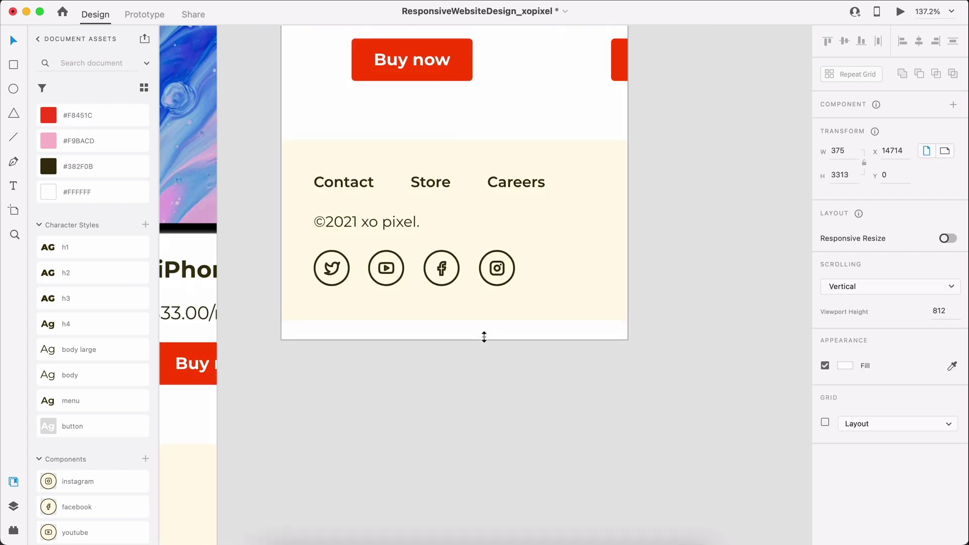
{"action": "left_click", "coordinate": [797, 346]}
{"action": "key", "text": "super+0"}
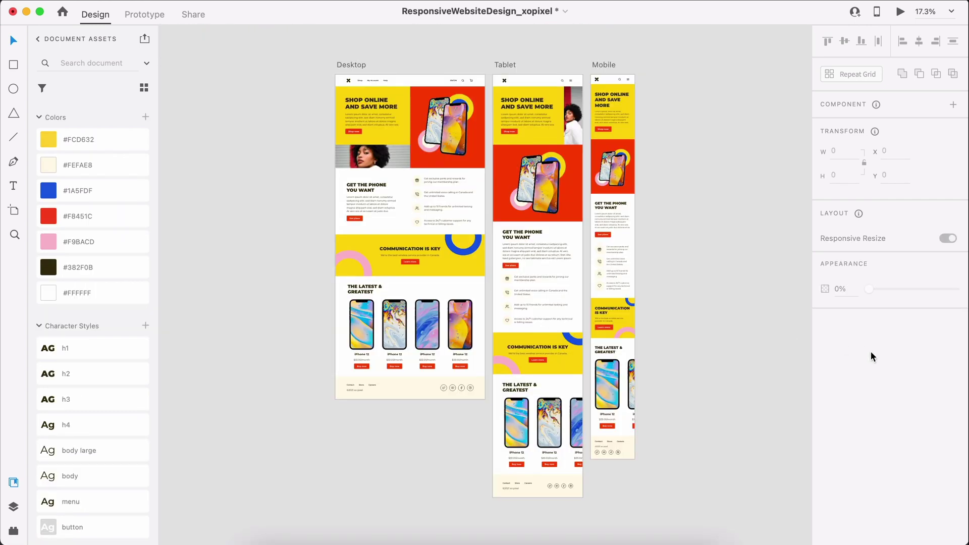